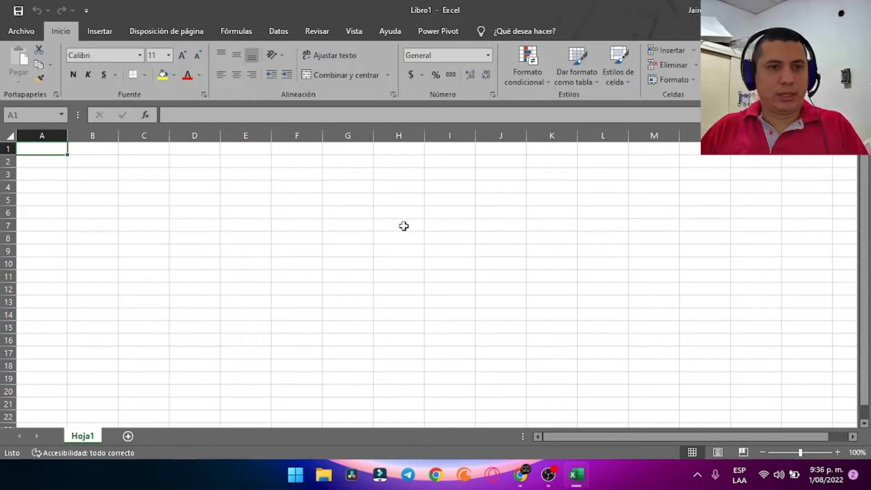
Look through the File view's Information and Account pages, then return to the worksheet
click(20, 32)
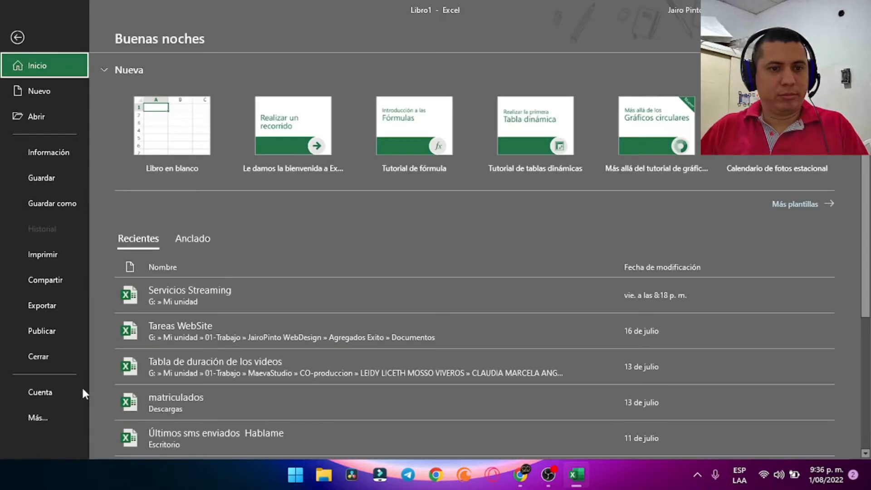
click(63, 142)
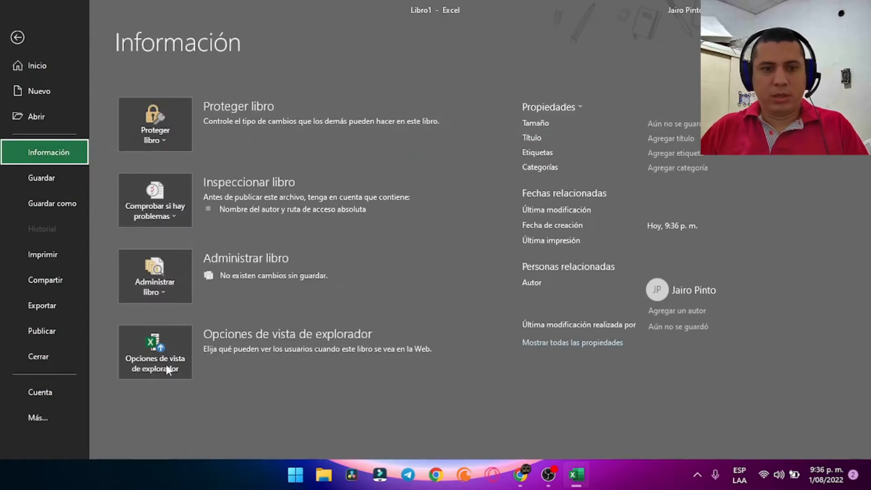
click(41, 392)
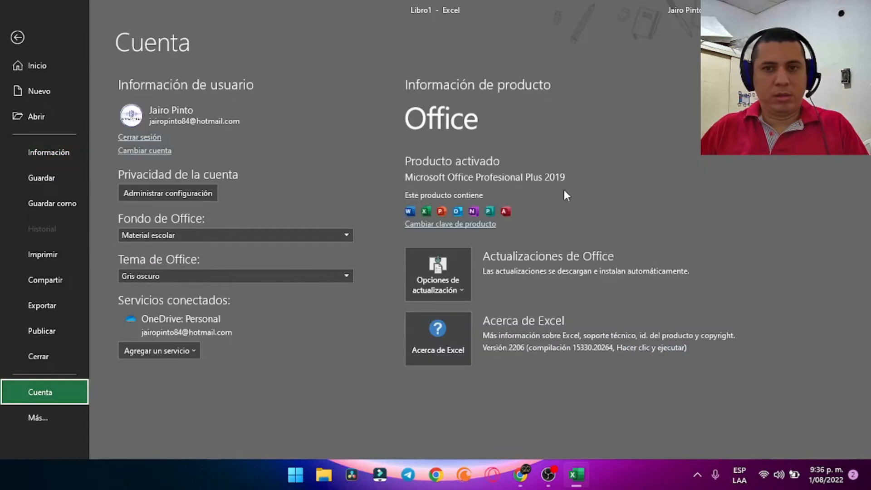
click(18, 37)
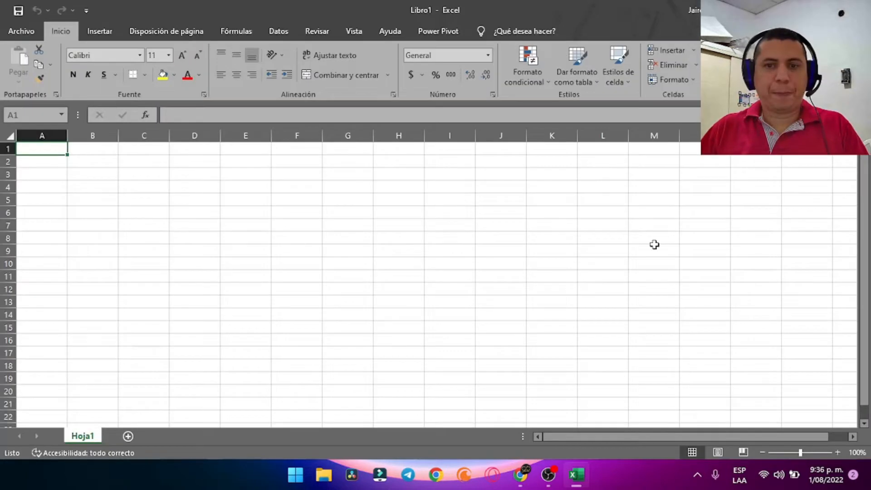
Click around cells J9, F14 and J11 on the empty sheet
click(501, 243)
scroll(557, 279, down, 1)
scroll(557, 278, up, 1)
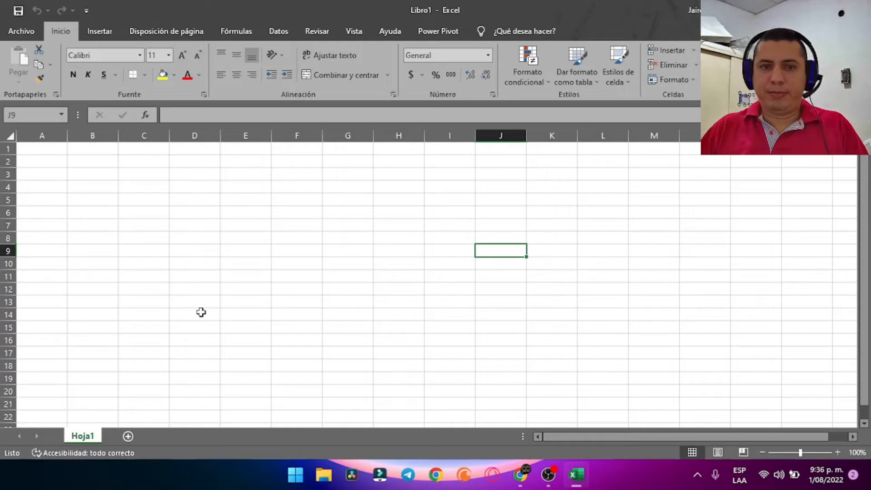
click(298, 313)
click(489, 277)
Click cells around H10, then drag-select the block H10:I11
click(402, 262)
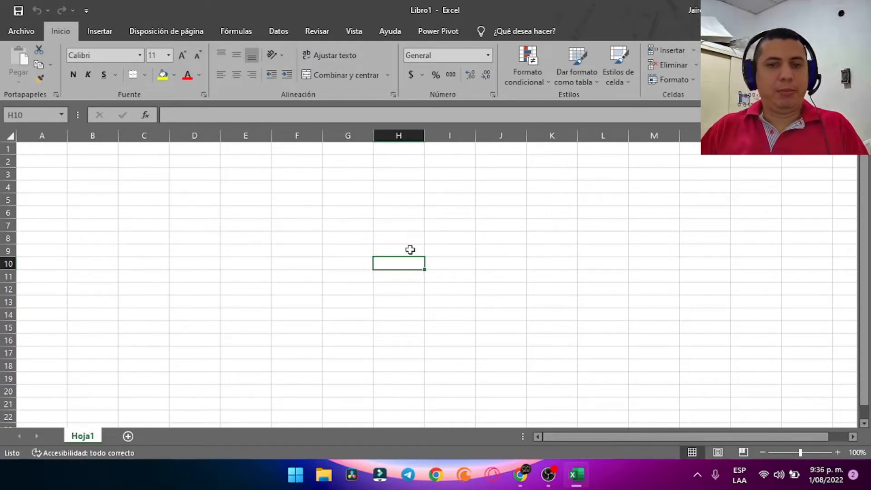
click(409, 250)
click(399, 267)
click(406, 277)
click(445, 274)
click(438, 265)
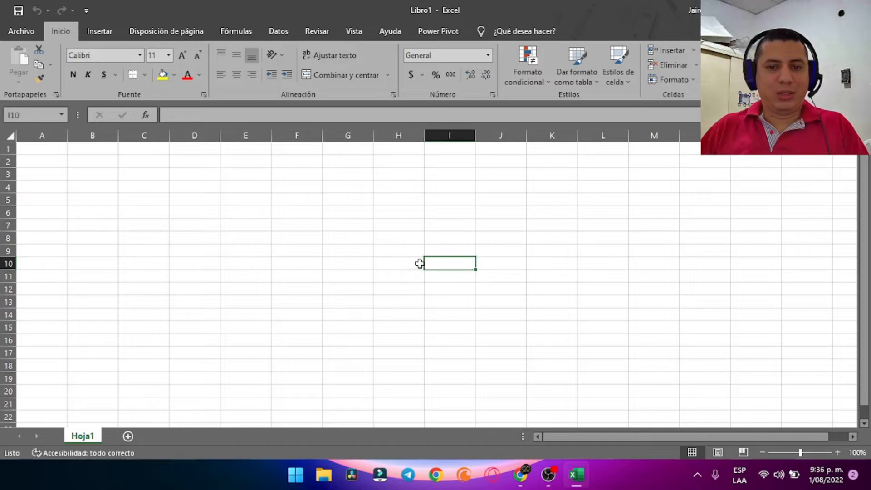
click(409, 264)
drag(447, 277, 399, 268)
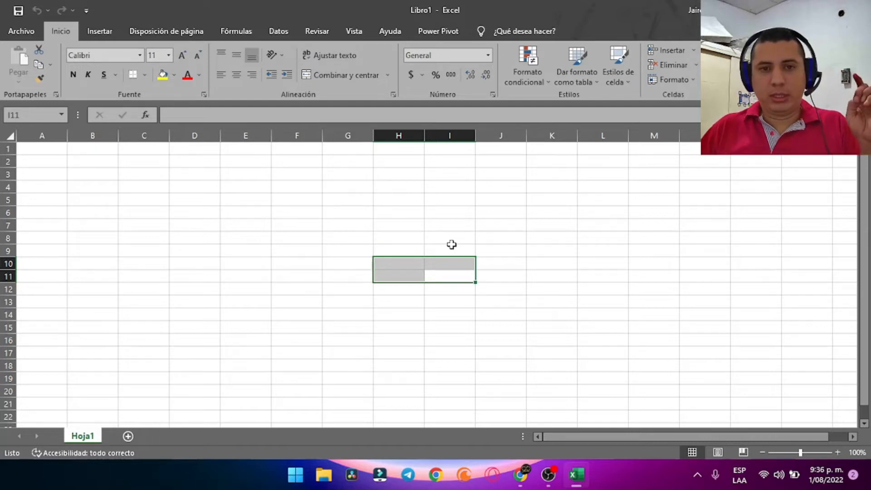
Select cell F6 and start inserting a function with fx
click(343, 253)
click(404, 235)
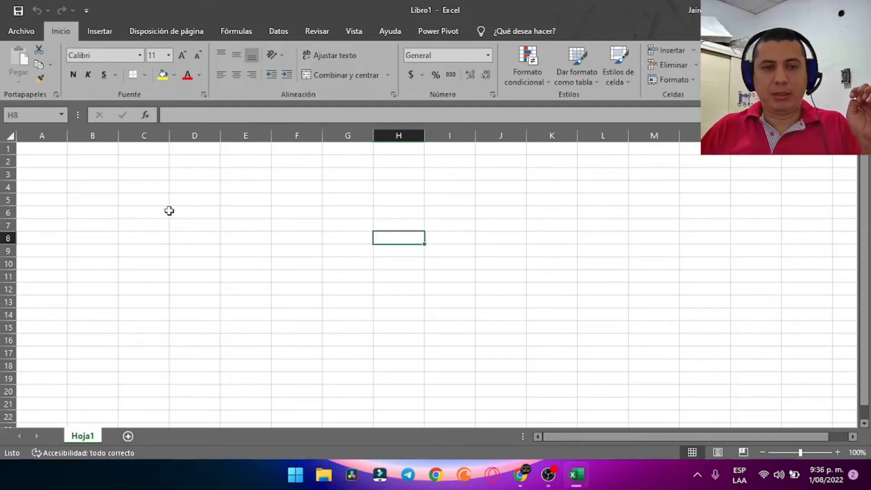
click(273, 212)
click(145, 115)
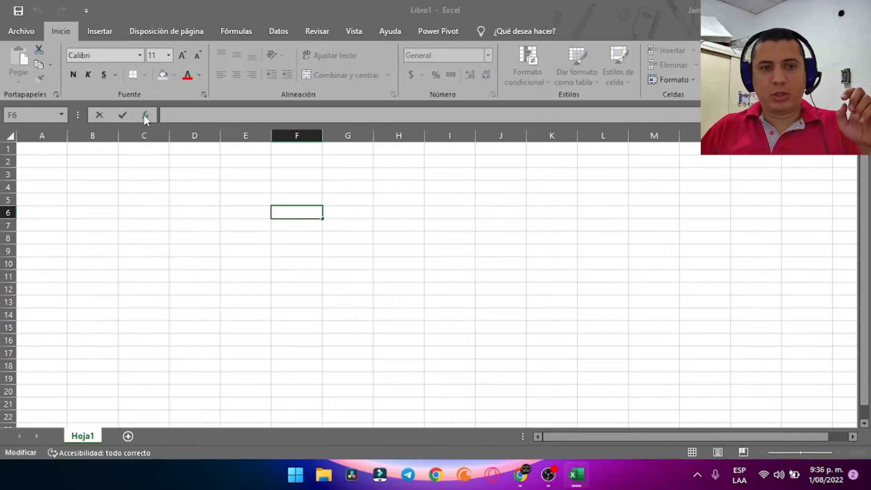
scroll(354, 203, down, 1)
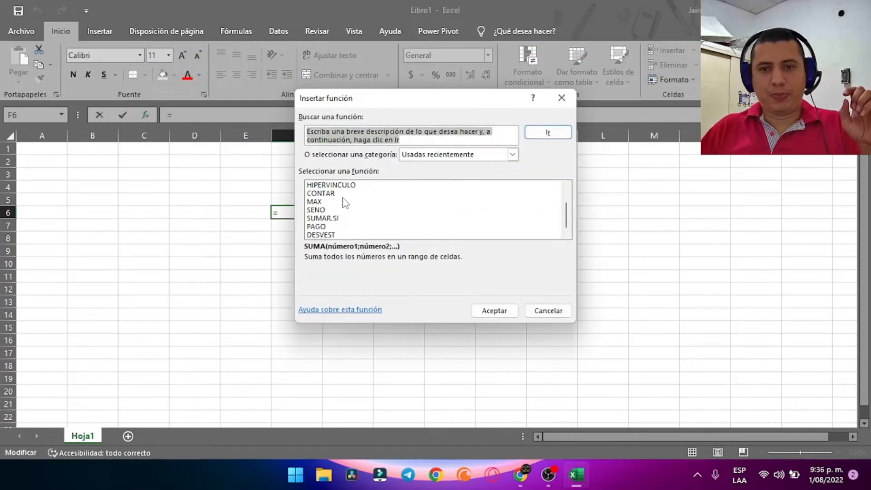
scroll(345, 202, up, 1)
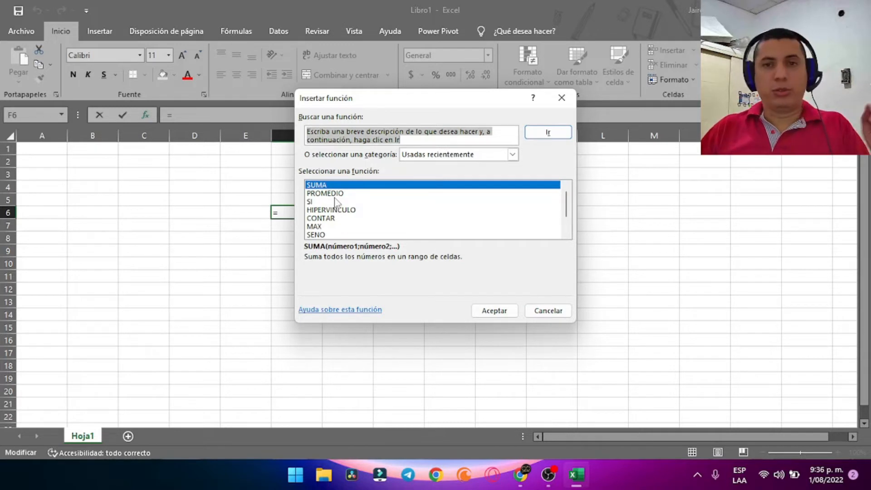
click(503, 309)
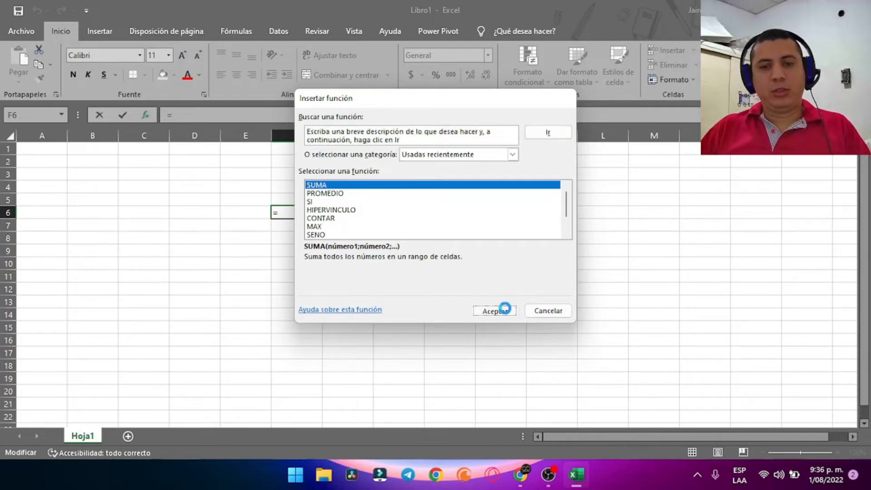
click(589, 303)
click(459, 275)
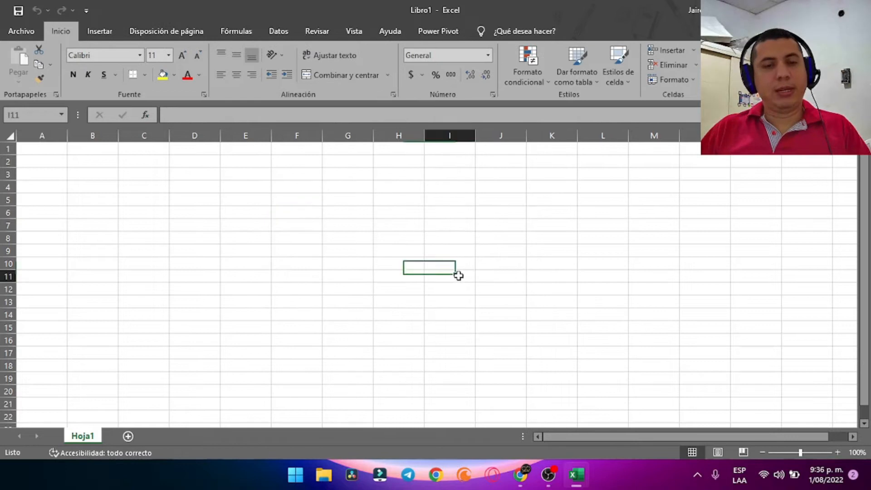
click(262, 277)
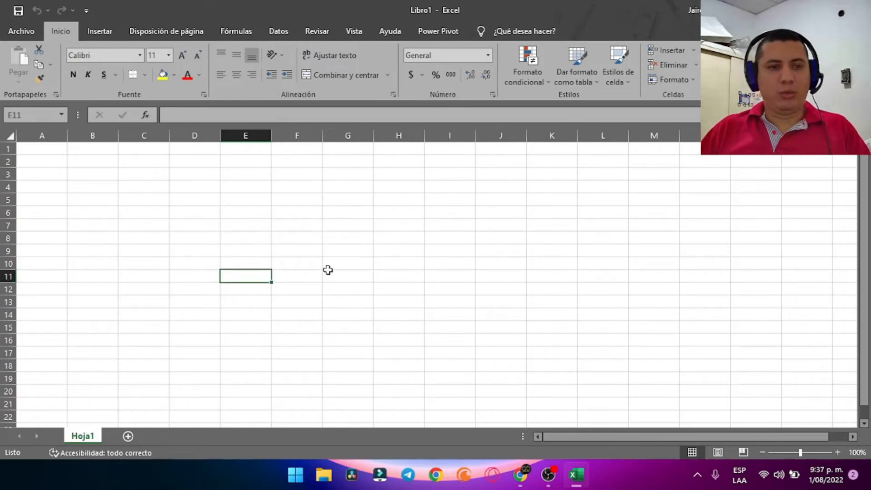
click(142, 209)
click(80, 136)
click(53, 136)
click(261, 201)
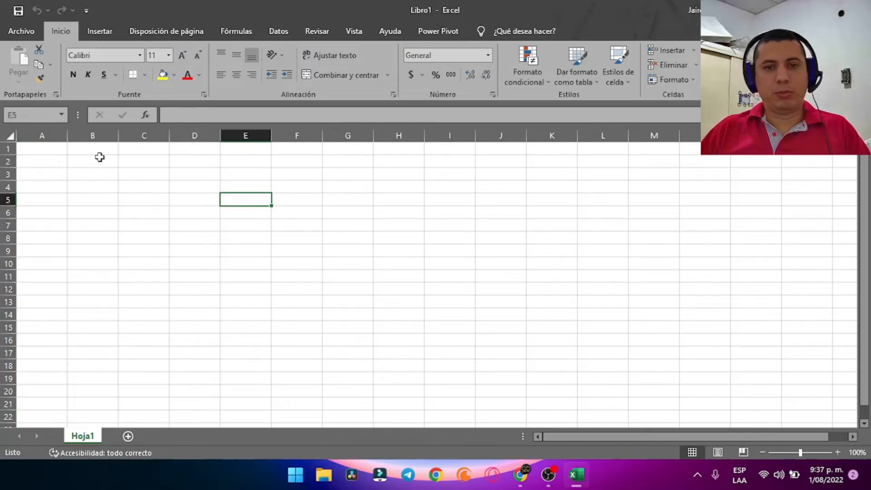
click(72, 183)
drag(290, 200, 622, 330)
click(162, 189)
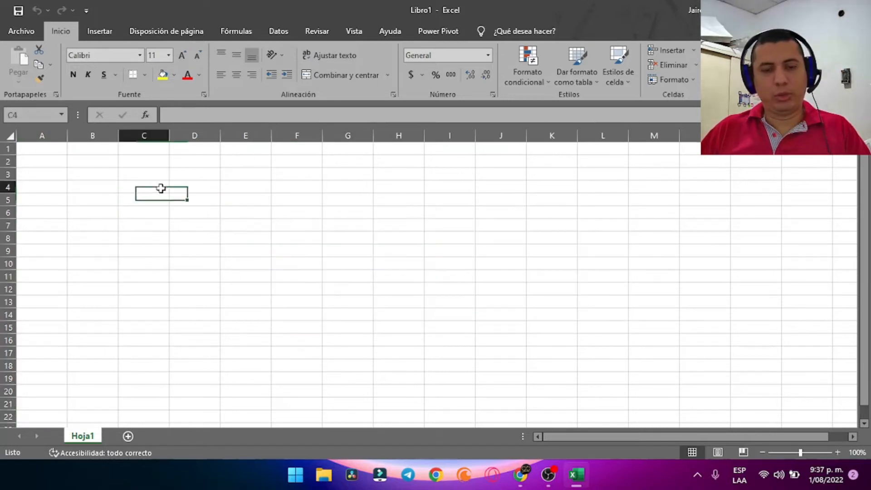
click(12, 136)
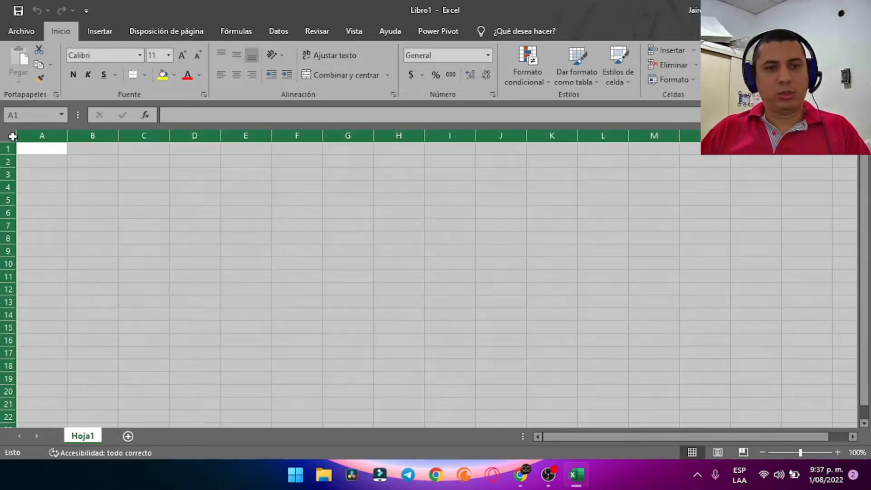
scroll(560, 230, down, 15)
scroll(571, 240, up, 15)
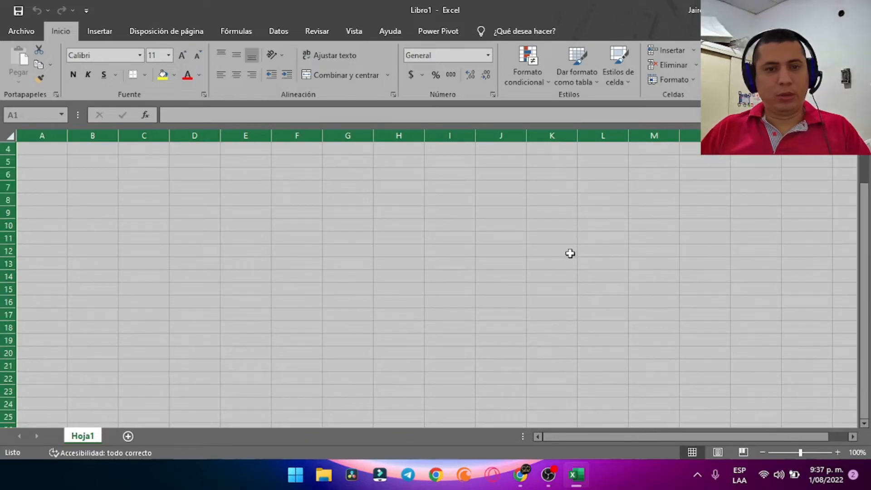
click(501, 250)
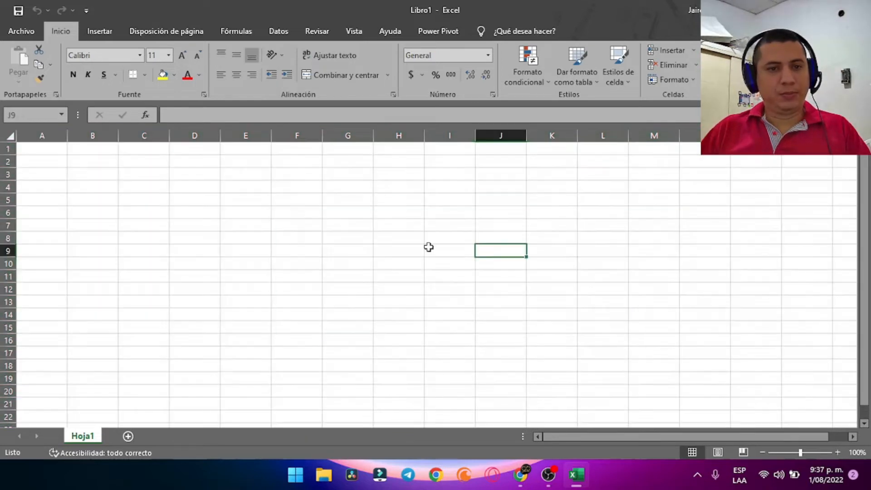
click(667, 175)
click(501, 238)
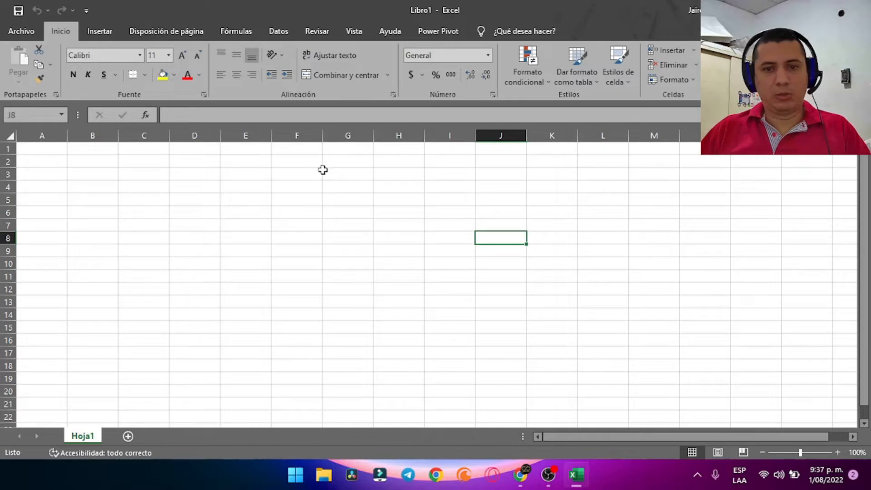
click(84, 135)
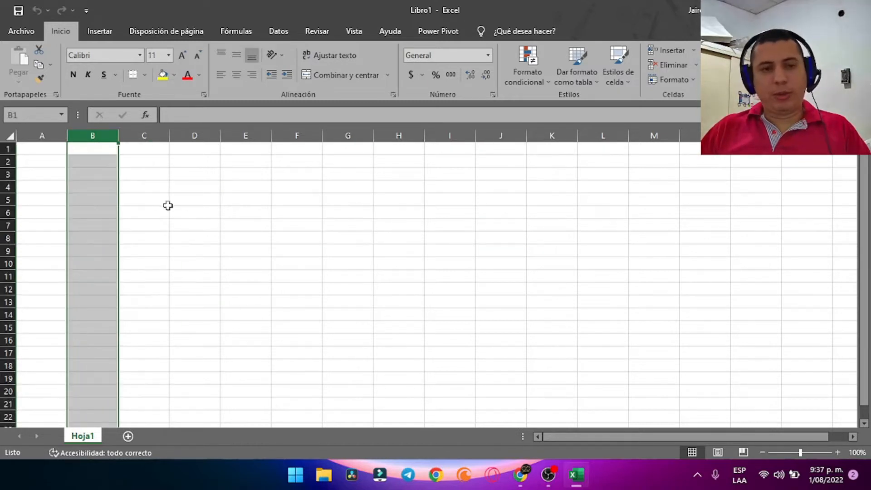
click(8, 174)
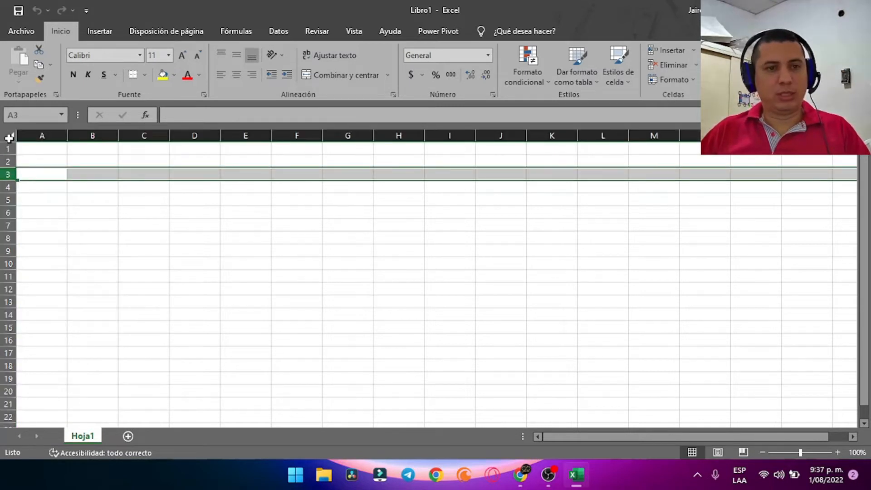
click(221, 176)
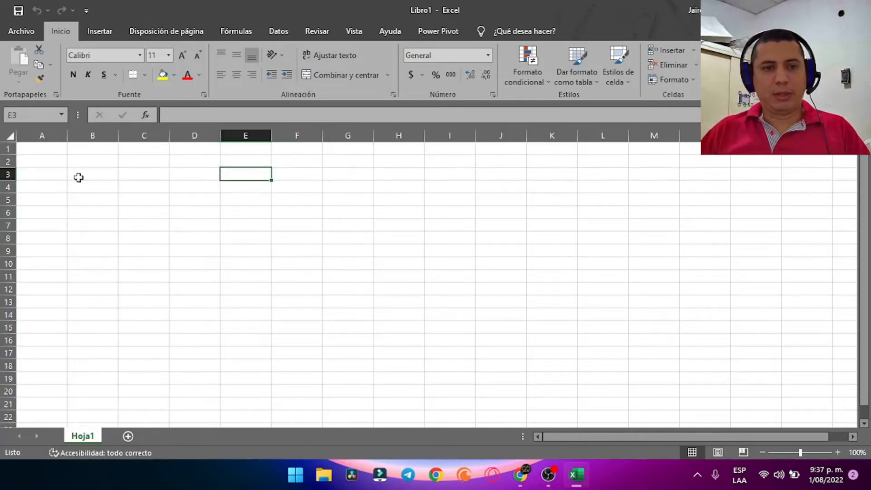
click(8, 149)
drag(45, 136, 398, 135)
click(357, 135)
click(196, 150)
click(5, 134)
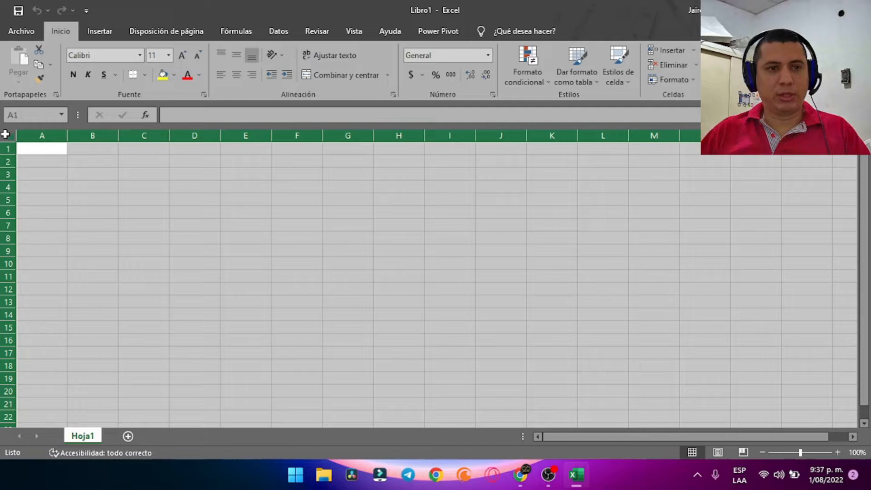
click(106, 148)
scroll(358, 185, down, 17)
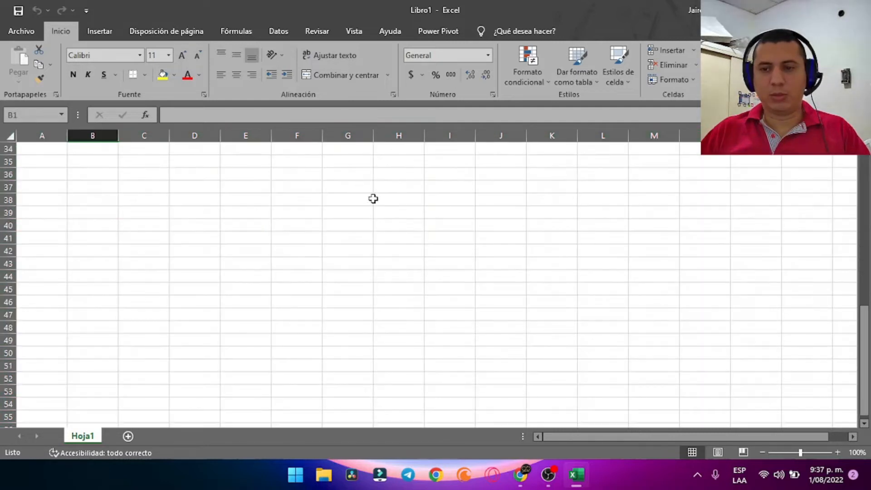
scroll(374, 207, up, 17)
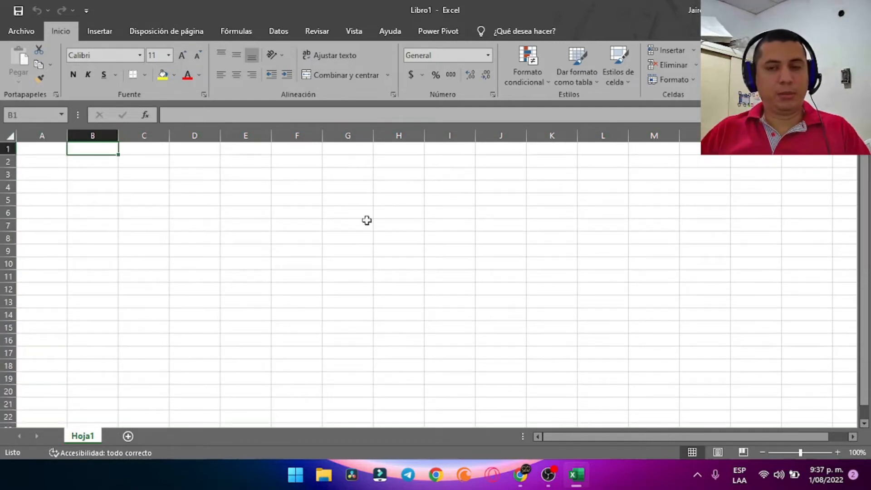
text(1)
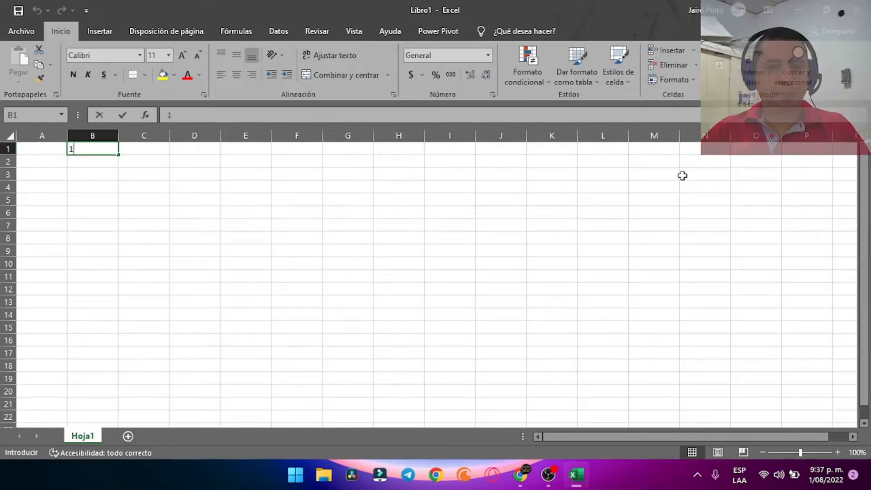
click(268, 197)
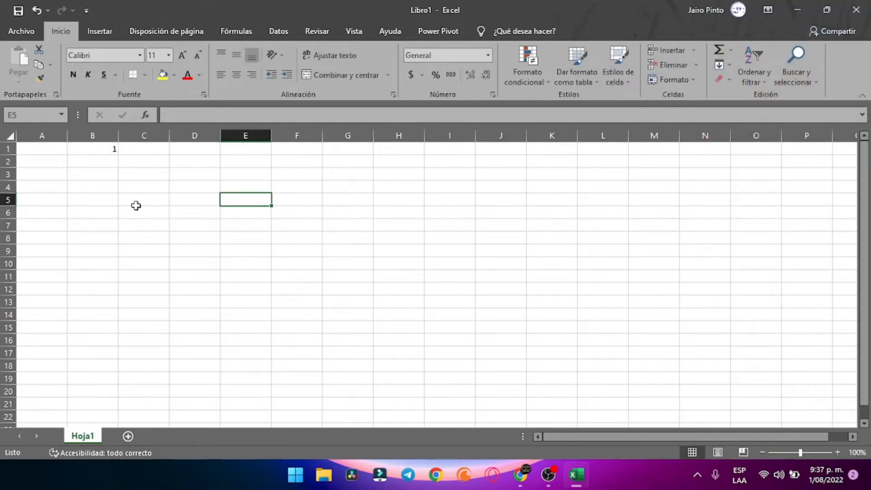
click(98, 153)
key(BackSpace)
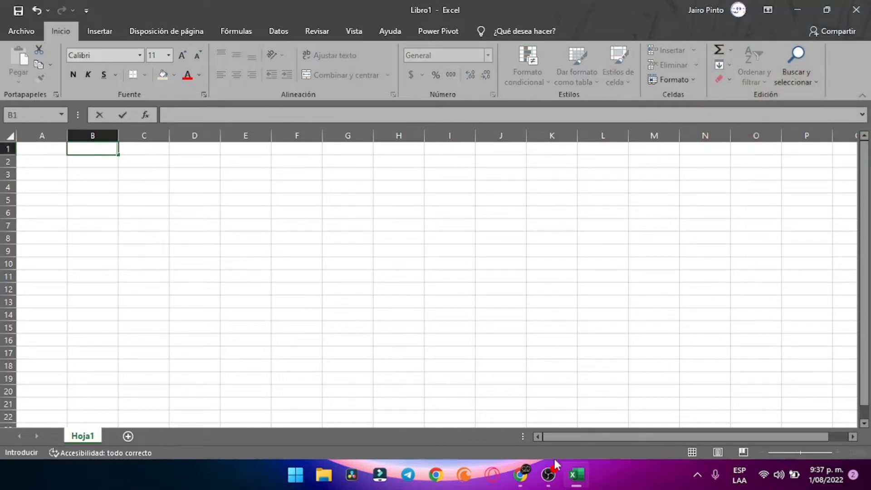
click(548, 473)
click(249, 252)
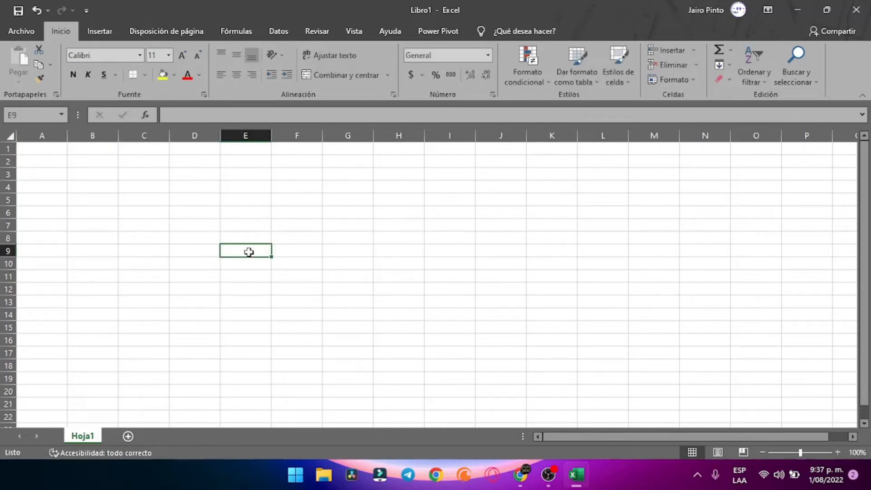
click(505, 253)
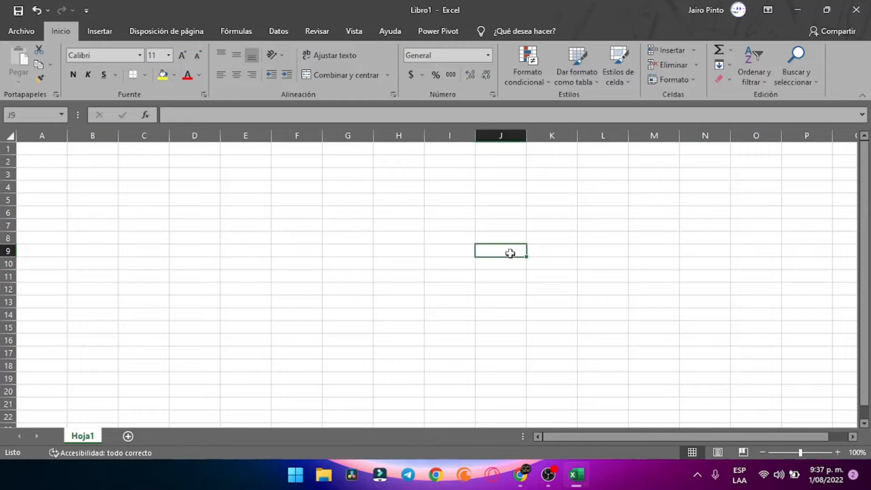
click(297, 185)
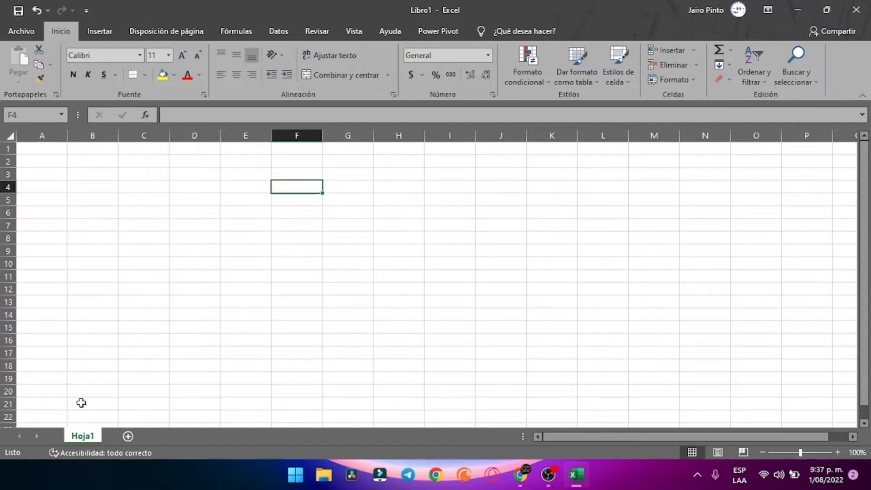
click(132, 436)
click(165, 437)
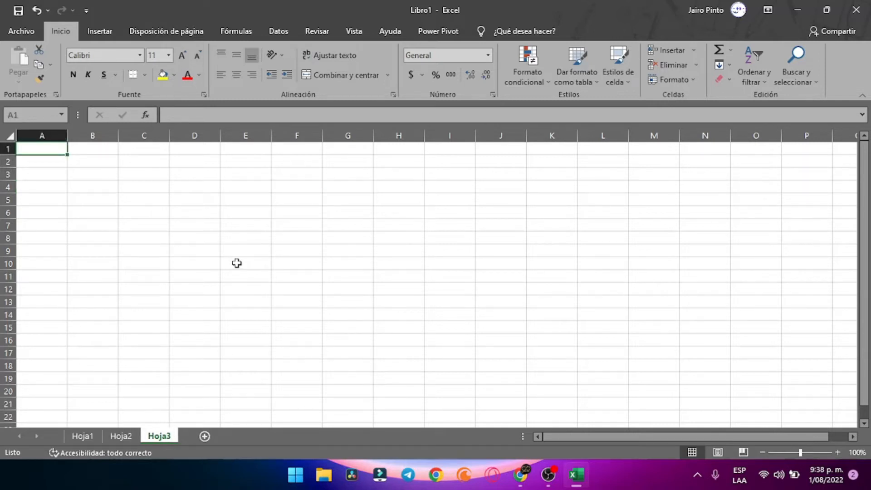
right_click(165, 442)
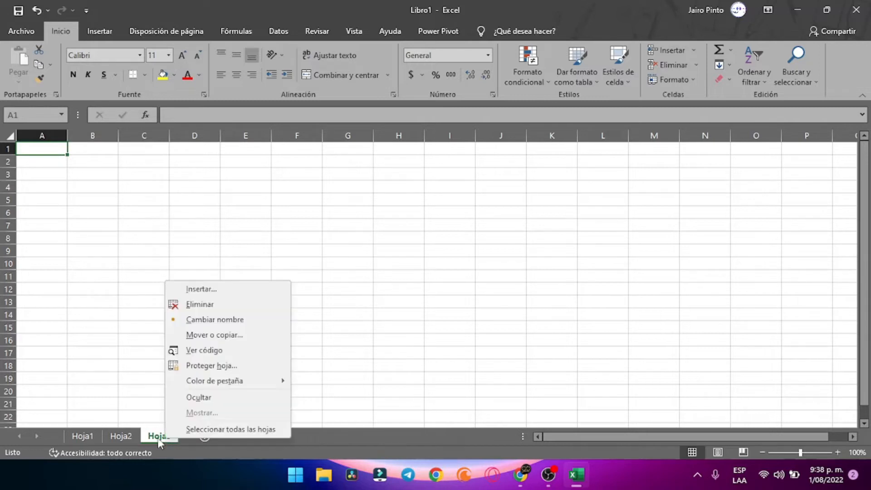
click(216, 301)
right_click(124, 435)
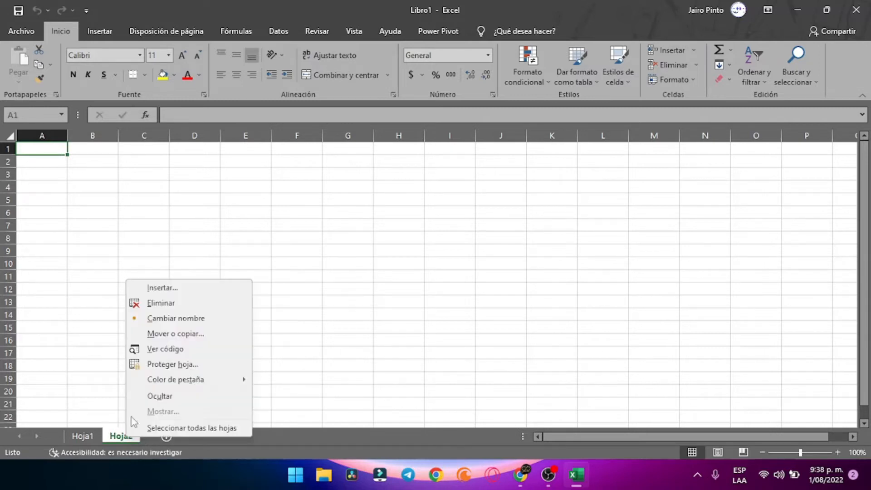
click(167, 312)
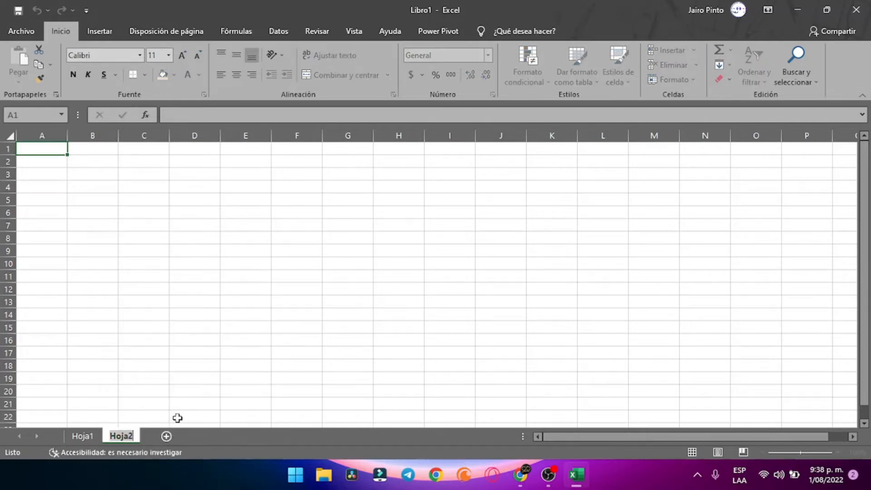
right_click(121, 434)
click(178, 306)
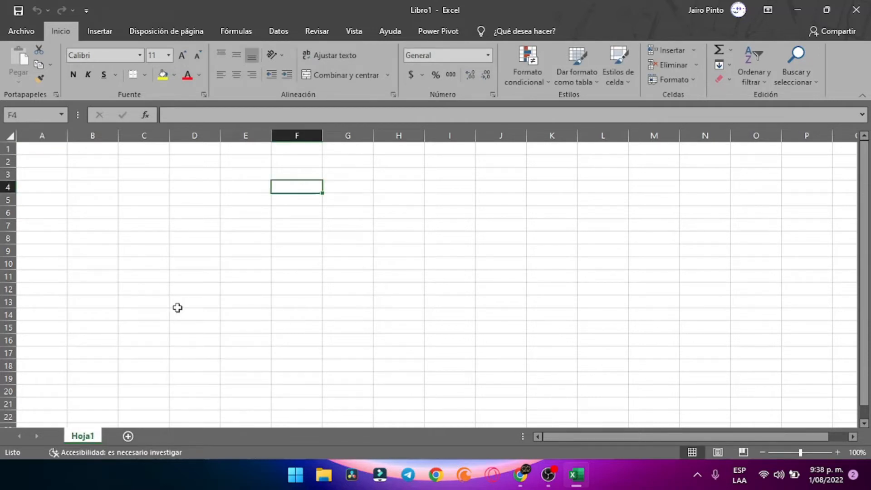
drag(177, 307, 179, 310)
click(195, 263)
click(323, 193)
click(493, 261)
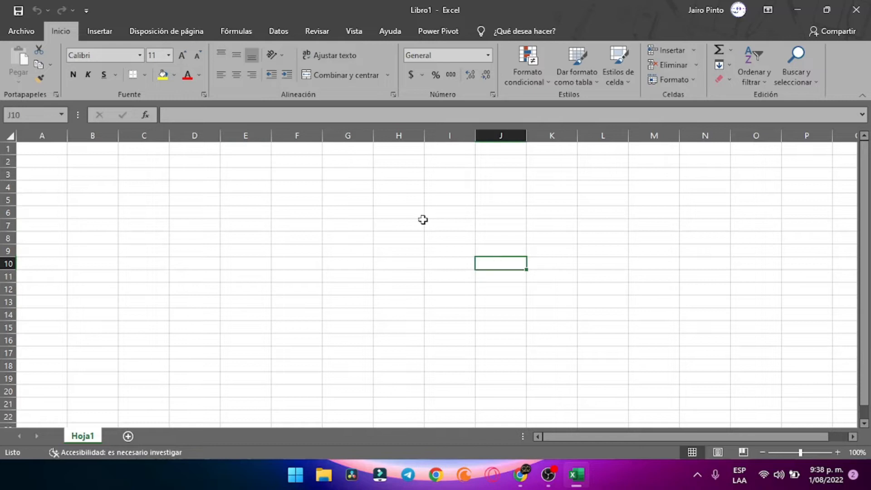
click(552, 203)
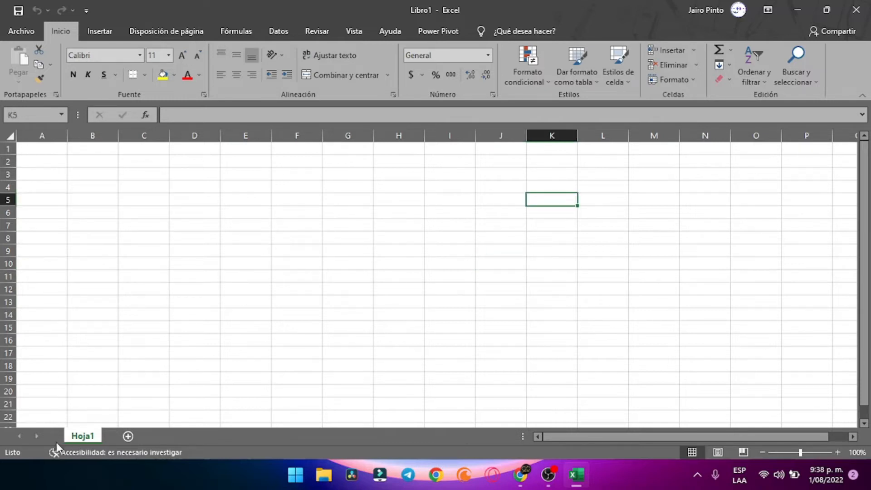
Rename the Hoja1 sheet to 'Ejemplo1'
double_click(80, 435)
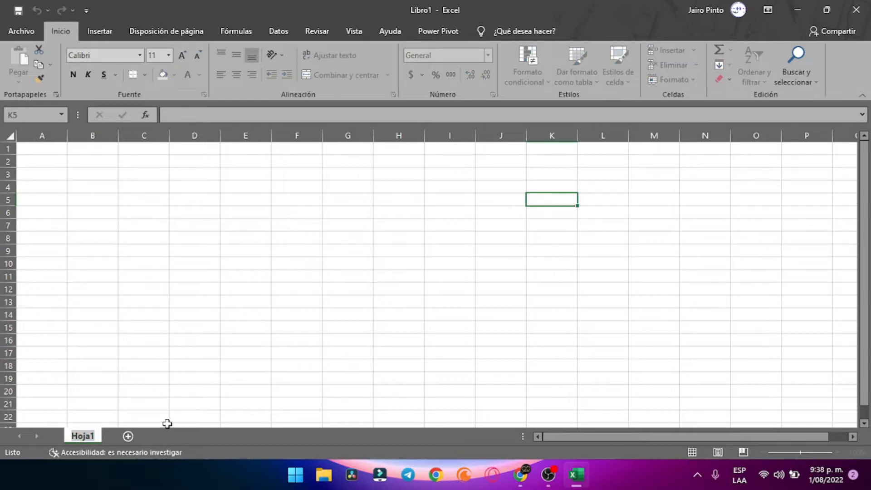
click(144, 404)
double_click(80, 435)
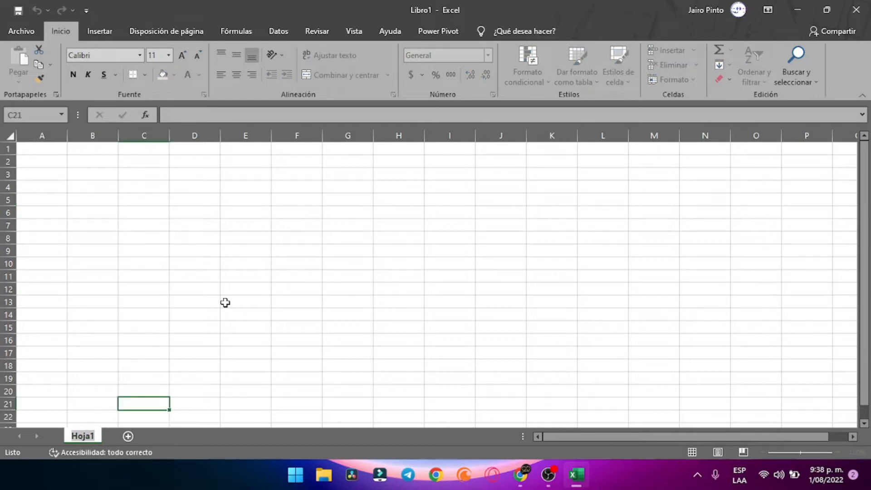
text(Ejempl)
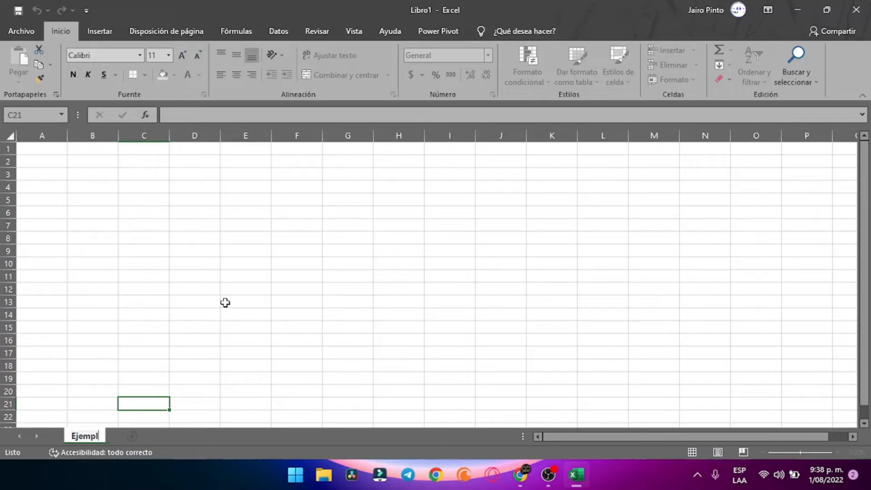
text(o1)
key(Return)
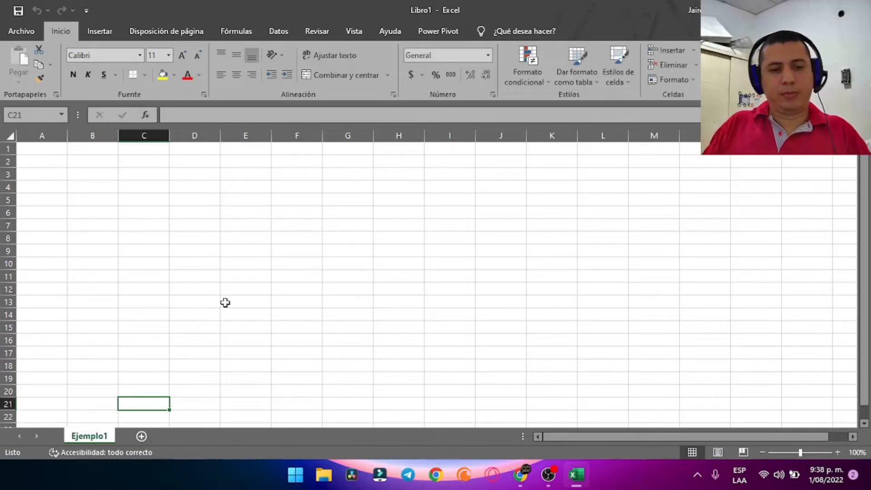
Add three new sheets and rename the first one 'Ejemplo 2'
click(142, 436)
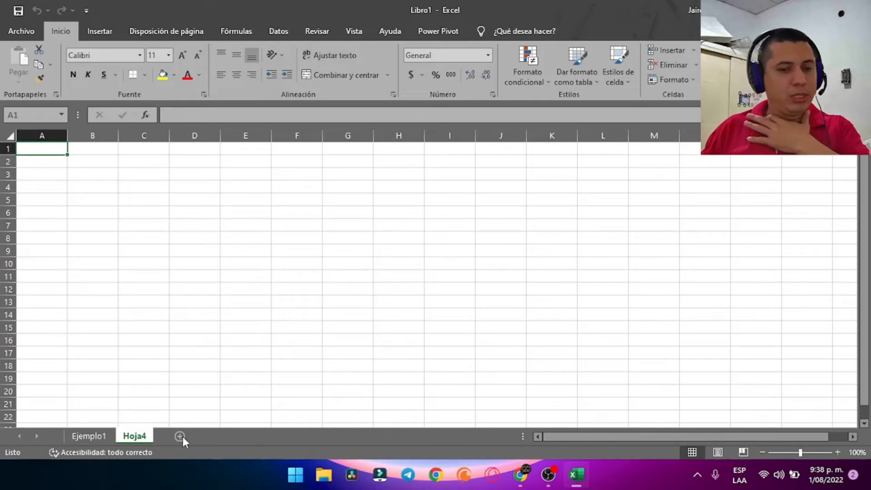
click(181, 436)
click(217, 436)
click(133, 436)
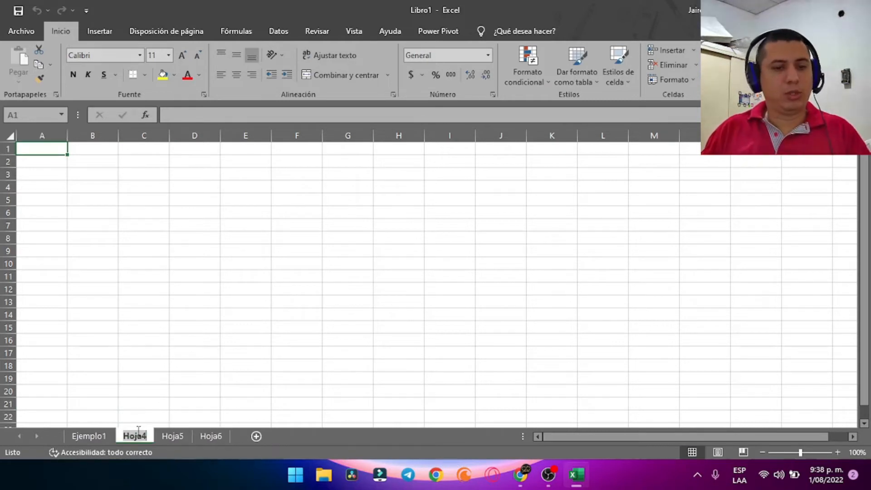
text(Ejempl)
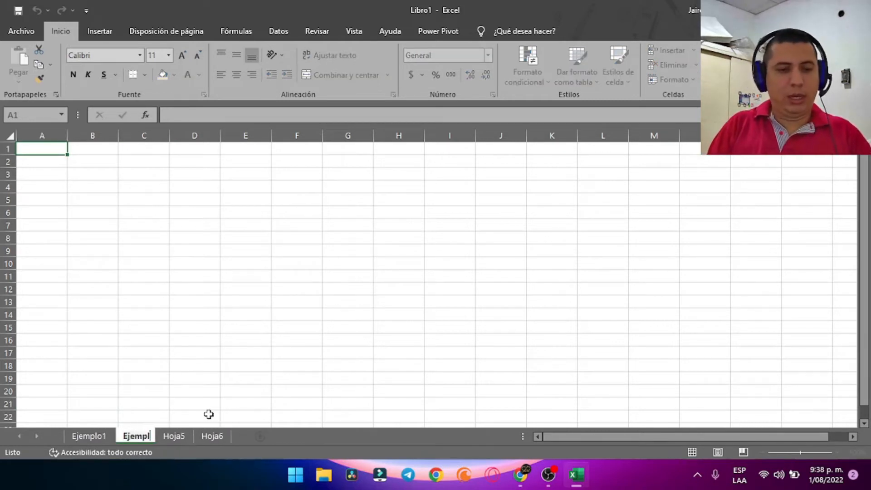
text(o 2)
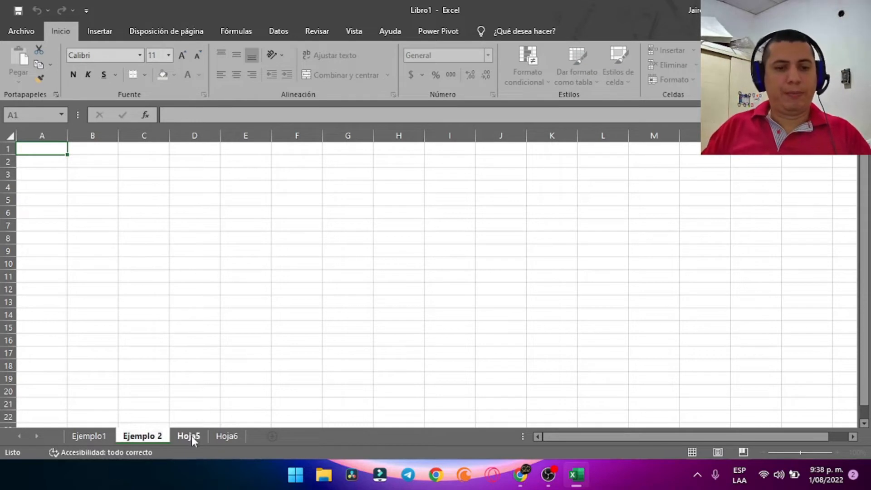
Rename the other two new sheets 'Base de datos' and 'Items'
double_click(192, 436)
text(Base de datos)
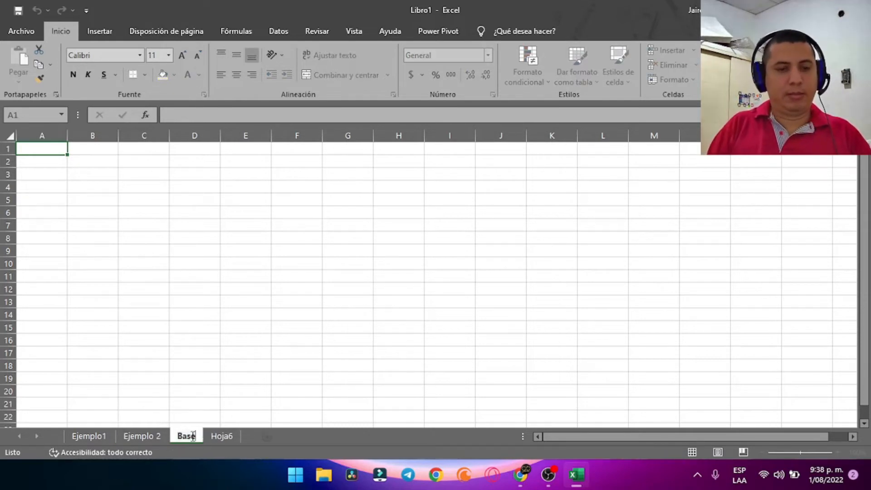
key(Return)
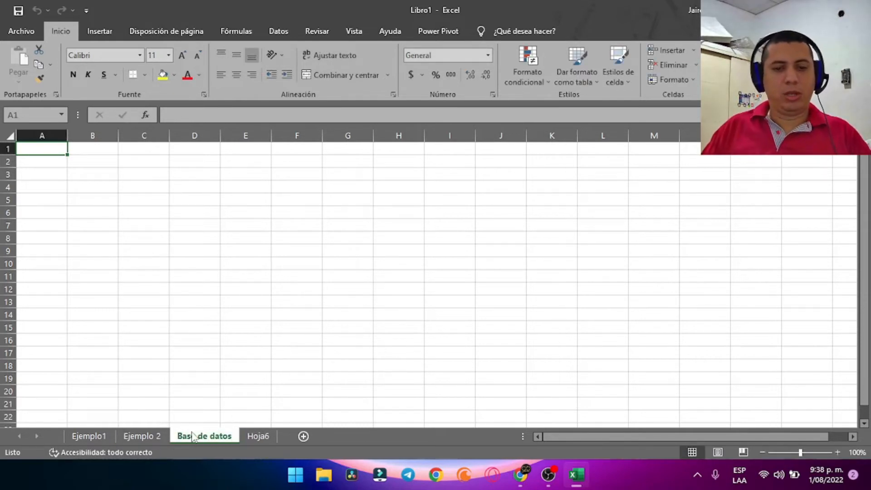
double_click(256, 436)
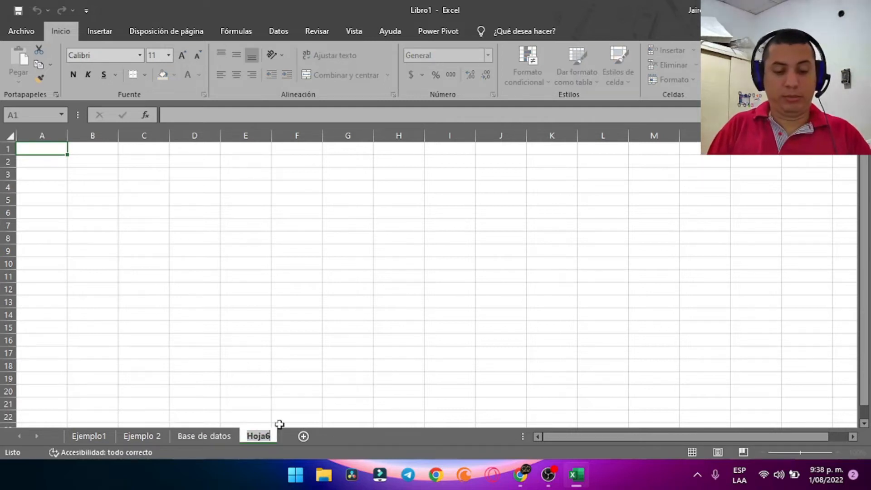
text(I)
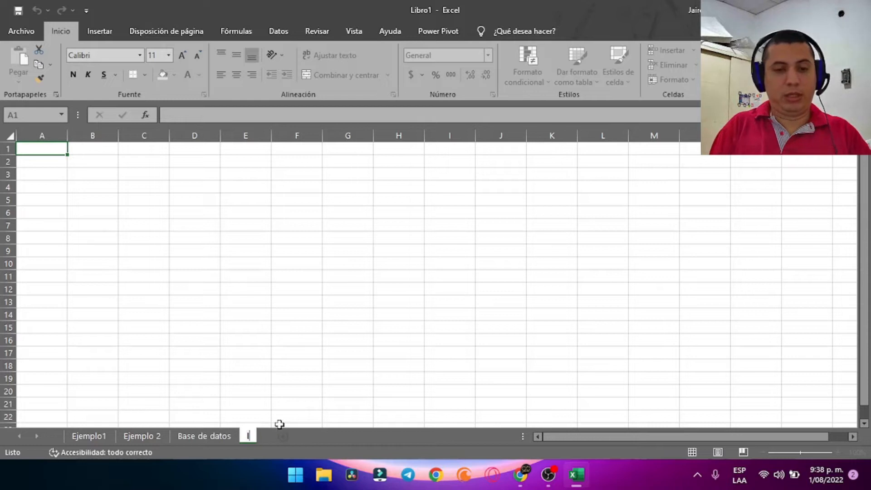
text(tems)
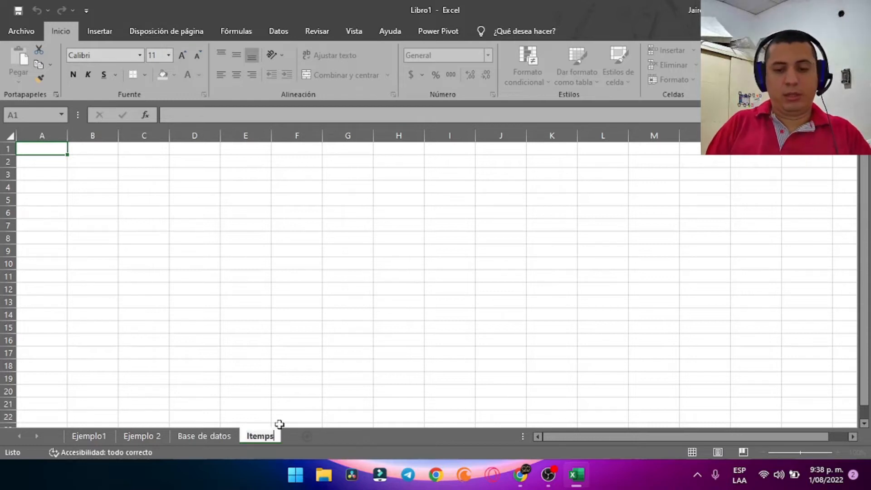
key(Return)
click(286, 405)
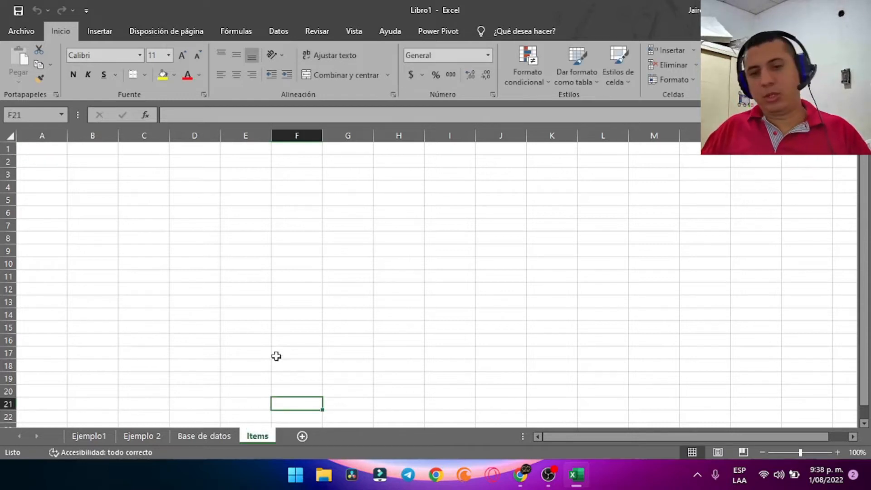
Flip through the Ejemplo1, Ejemplo 2, Base de datos and Items sheets
click(287, 352)
click(89, 435)
click(151, 437)
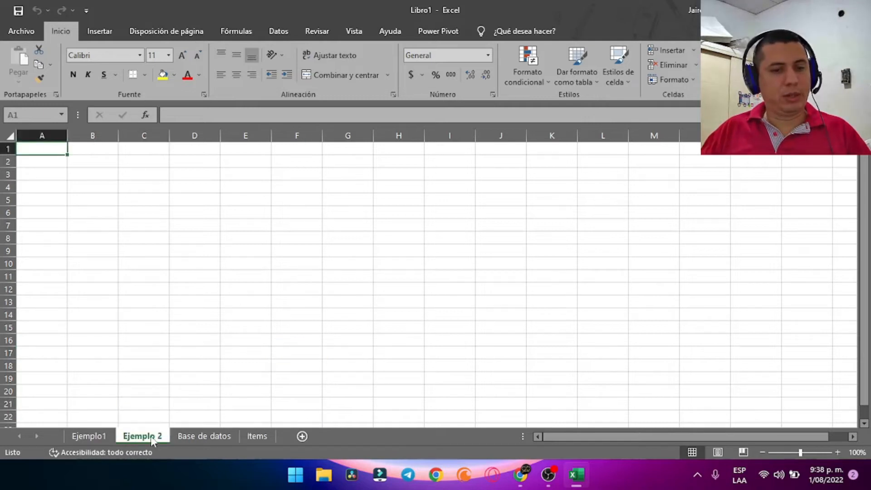
click(222, 438)
click(257, 436)
click(68, 437)
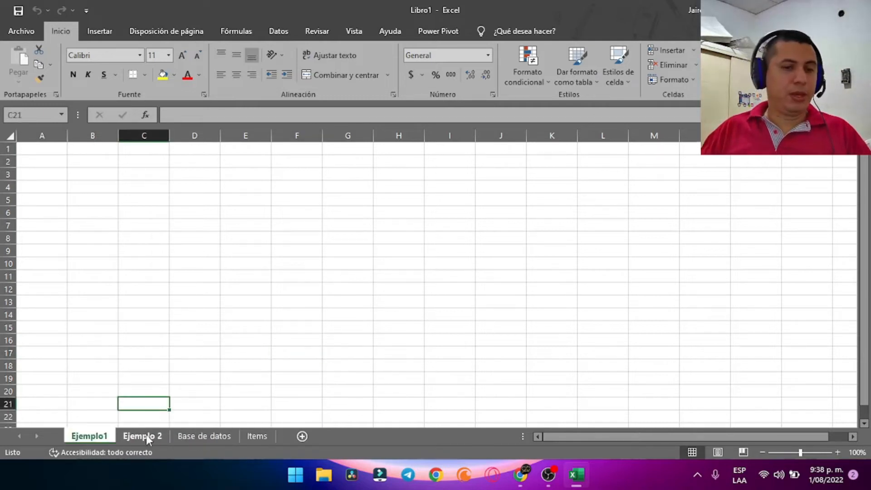
click(146, 436)
click(89, 436)
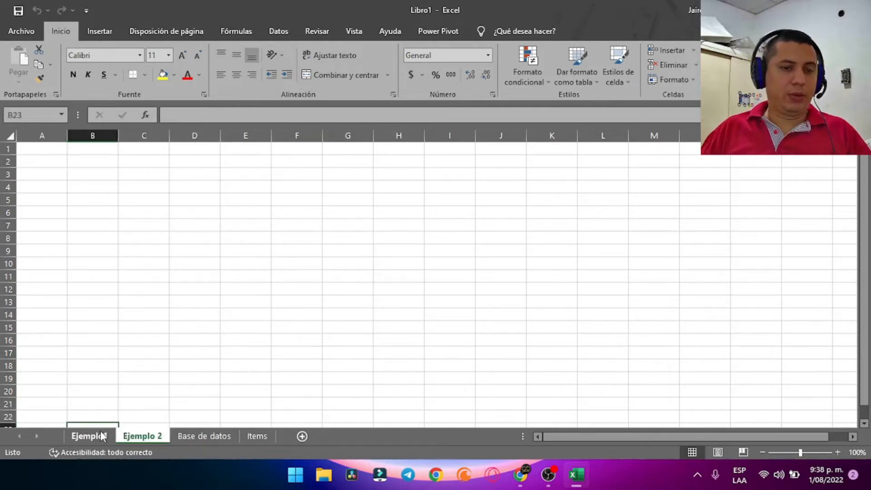
click(186, 436)
click(257, 436)
Enter test text 'asdfsdasdg' in D7 on Items and 'eqwerq1234' in D14 on Base de datos
click(172, 226)
text(asdfsdasdg)
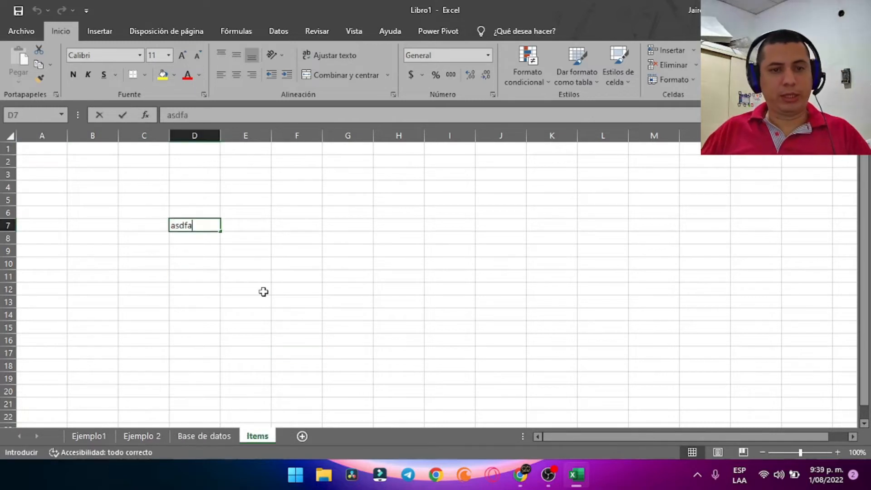
click(161, 365)
click(202, 436)
click(191, 311)
text(eqwerq1234)
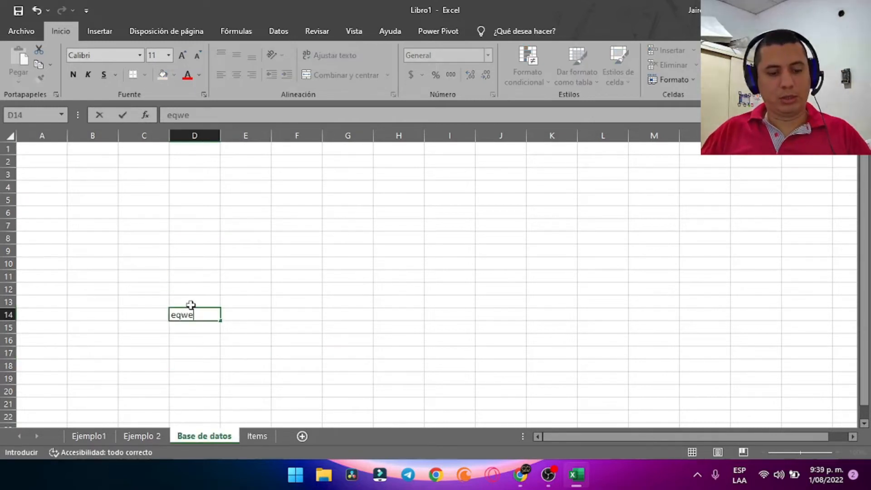
click(144, 436)
click(156, 214)
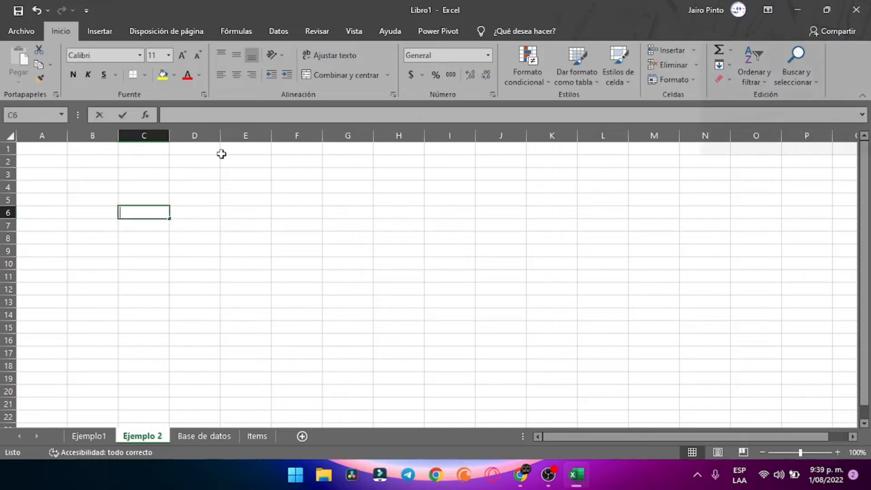
text(1312431234)
click(77, 438)
click(346, 198)
text(5)
key(Up)
text(4132112)
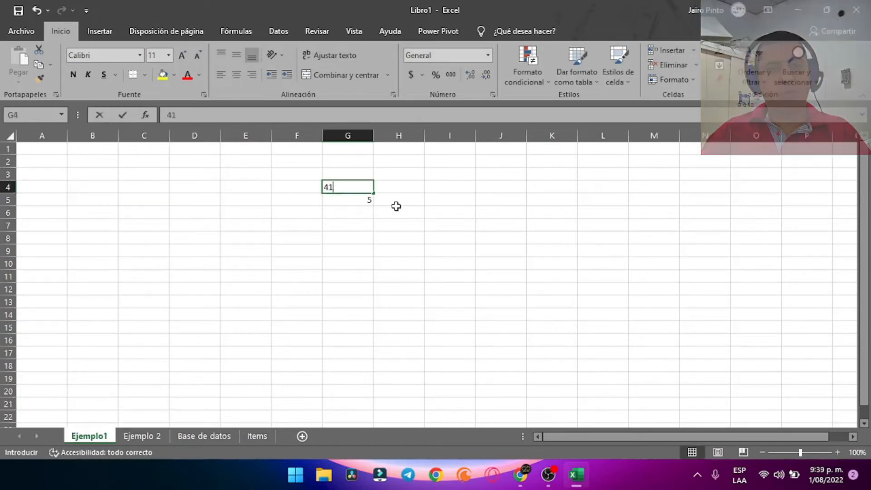
click(138, 247)
text(14)
drag(158, 176, 159, 166)
click(245, 200)
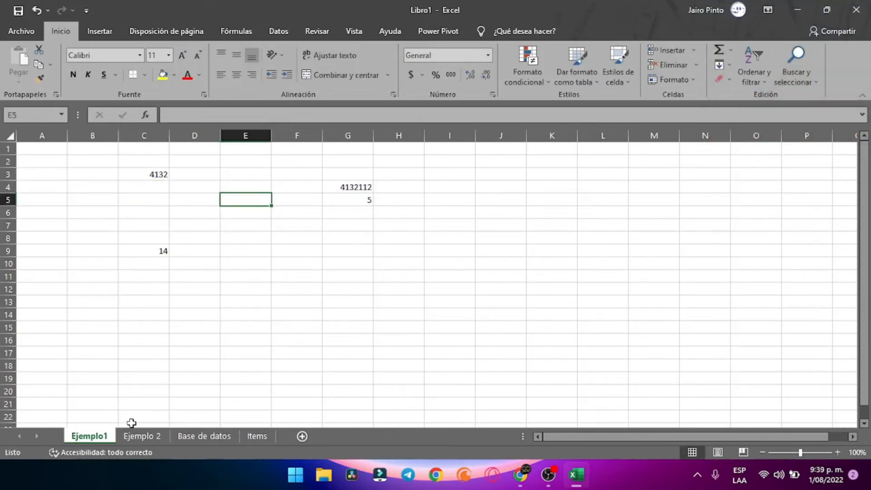
Cycle through all four sheets again, ending on the Items sheet
click(142, 436)
click(198, 435)
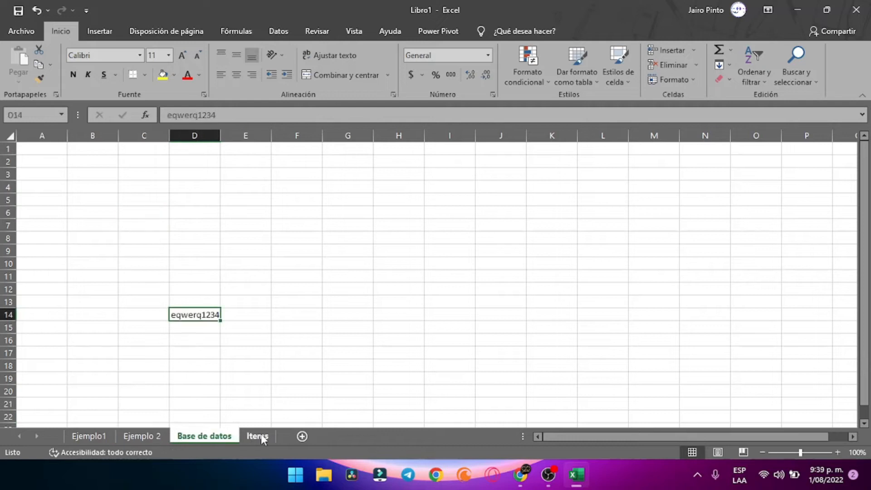
click(257, 435)
click(219, 436)
click(159, 436)
click(89, 436)
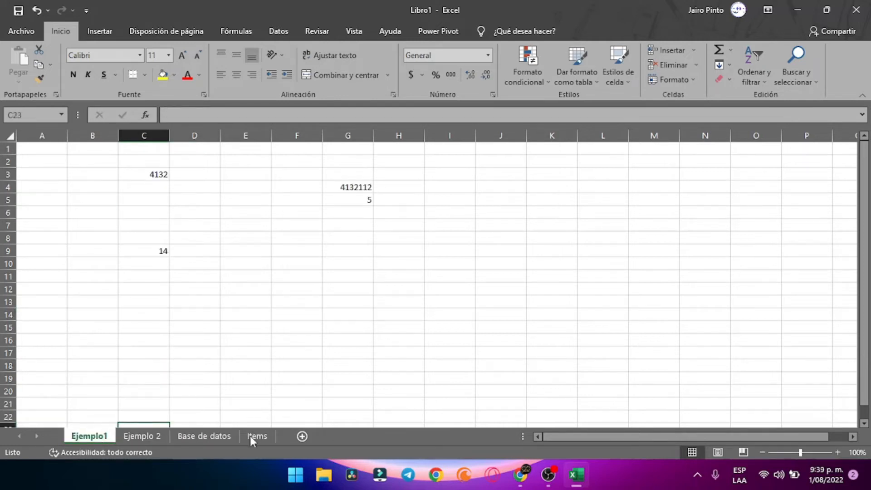
click(262, 434)
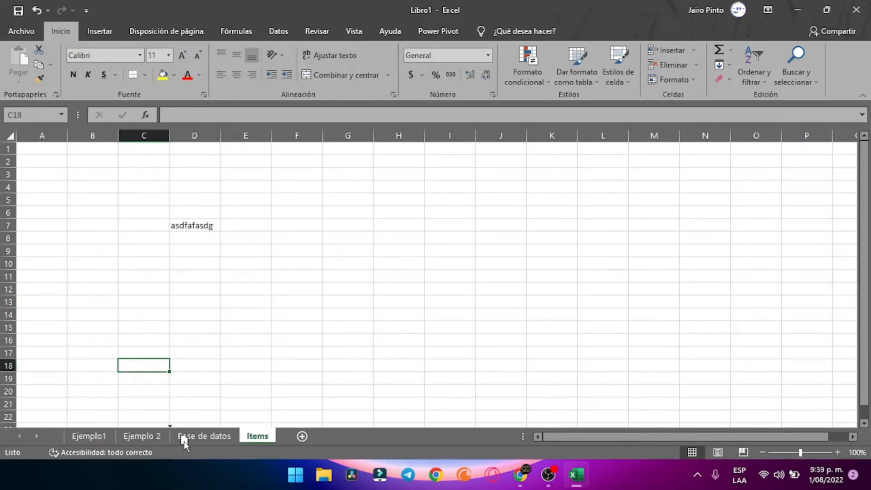
Move Items ahead of Base de datos, then delete the grouped Ejemplo 2, Items and Base de datos sheets
drag(185, 441, 247, 437)
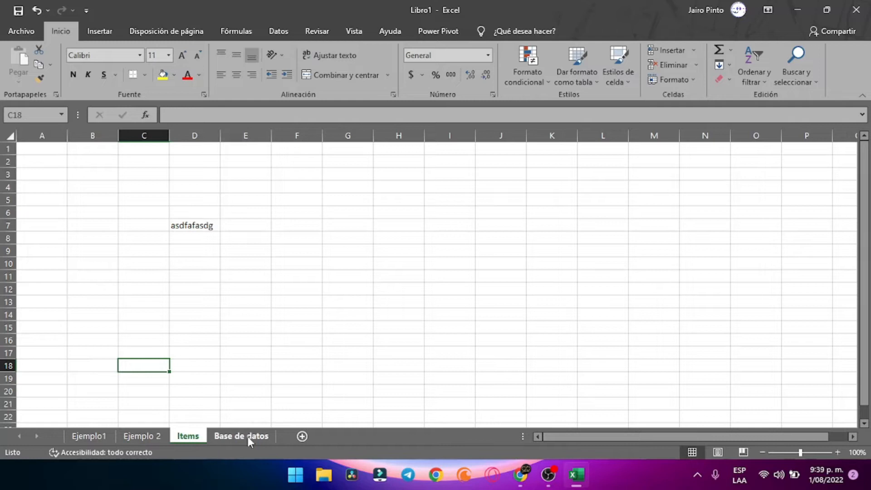
drag(146, 437, 176, 434)
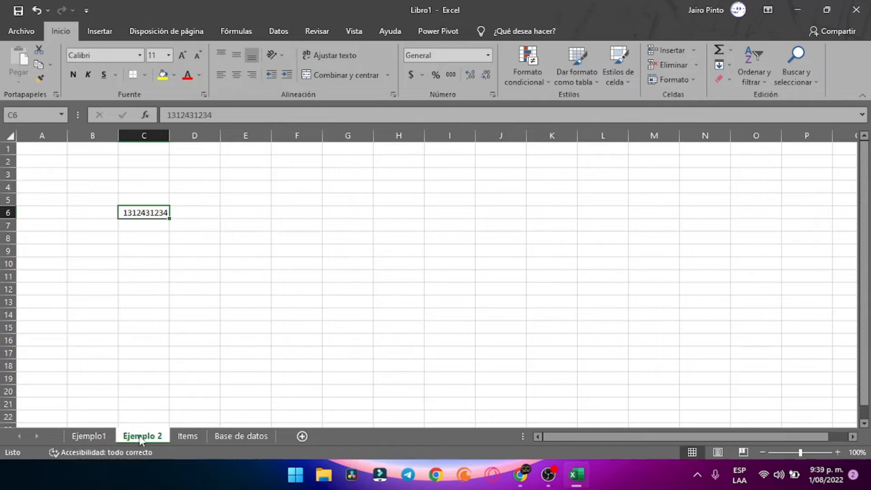
shift+click(243, 437)
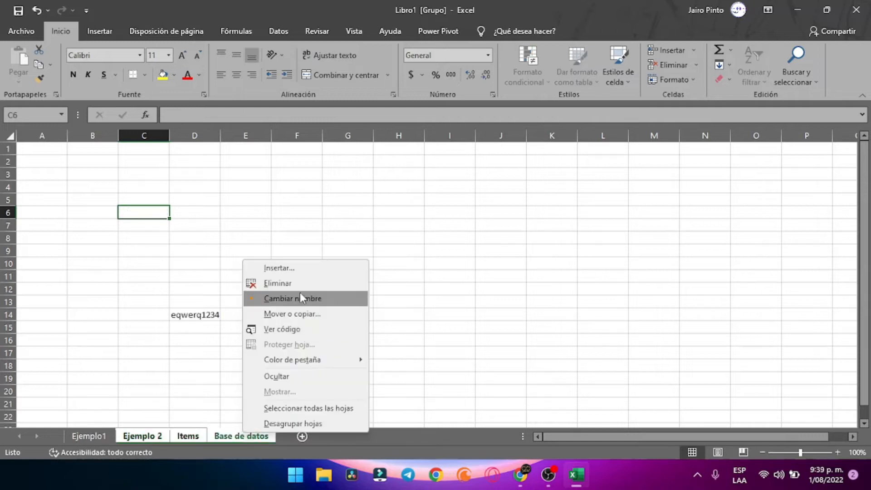
click(300, 283)
click(386, 275)
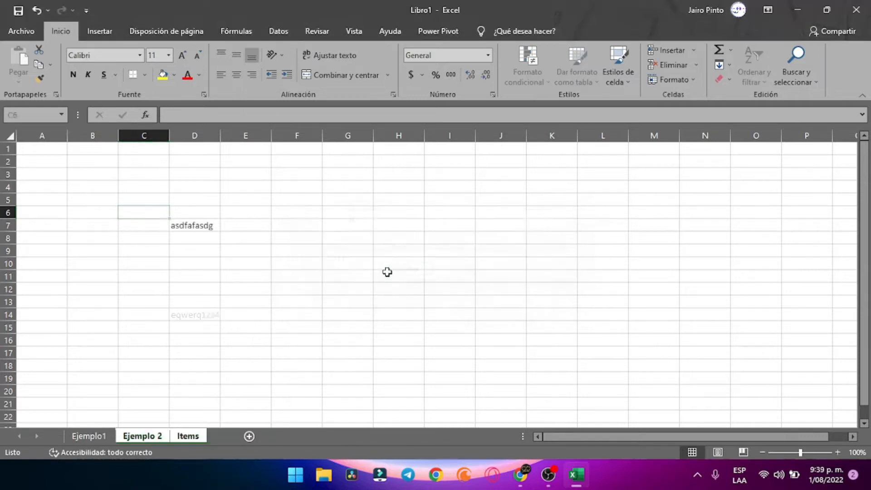
right_click(104, 437)
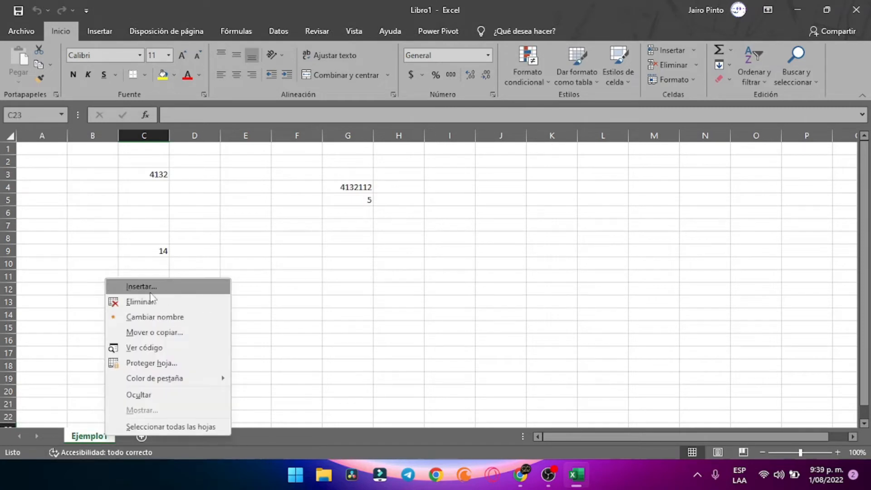
click(372, 300)
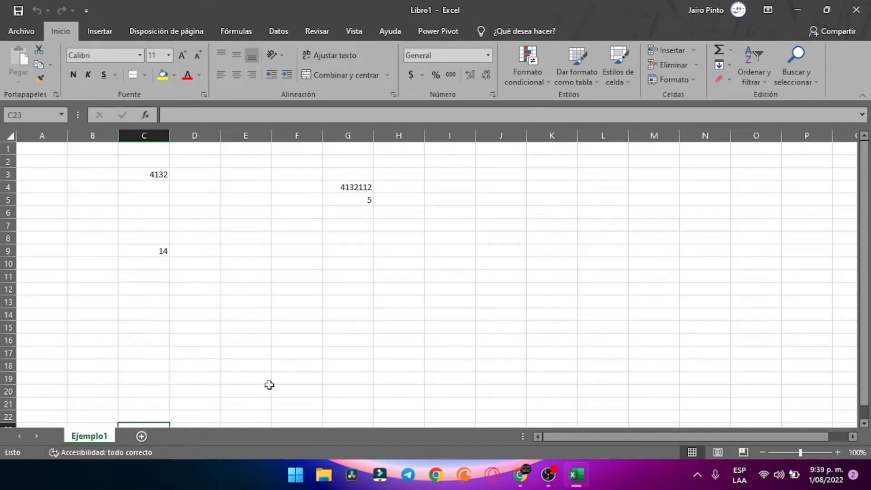
Add sheets Hoja7, Hoja8 and Hoja9, group them and delete them
click(142, 436)
click(184, 436)
click(217, 435)
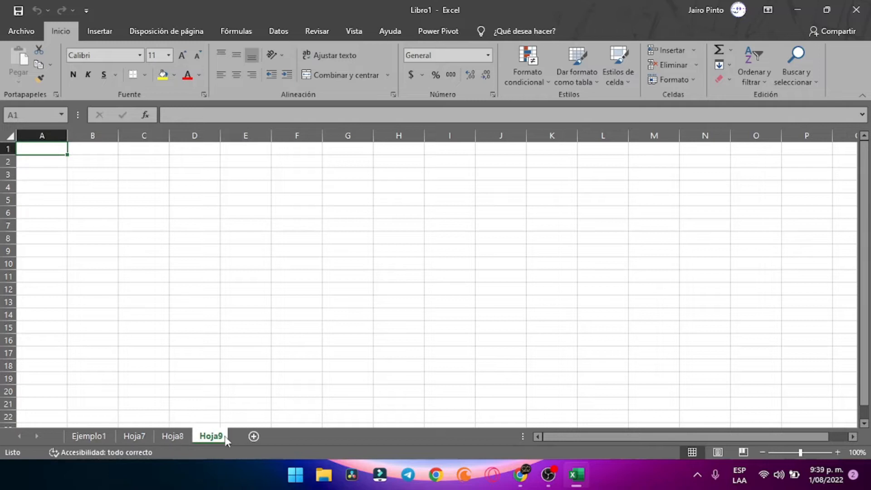
click(127, 436)
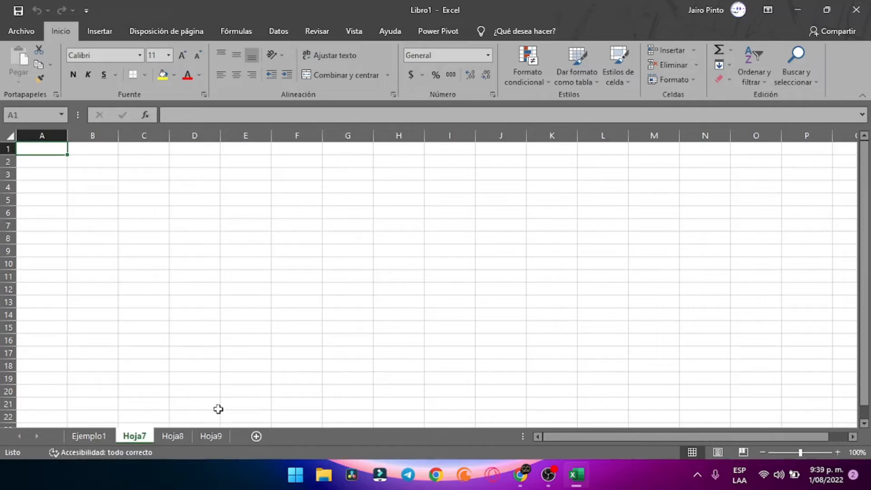
shift+click(206, 438)
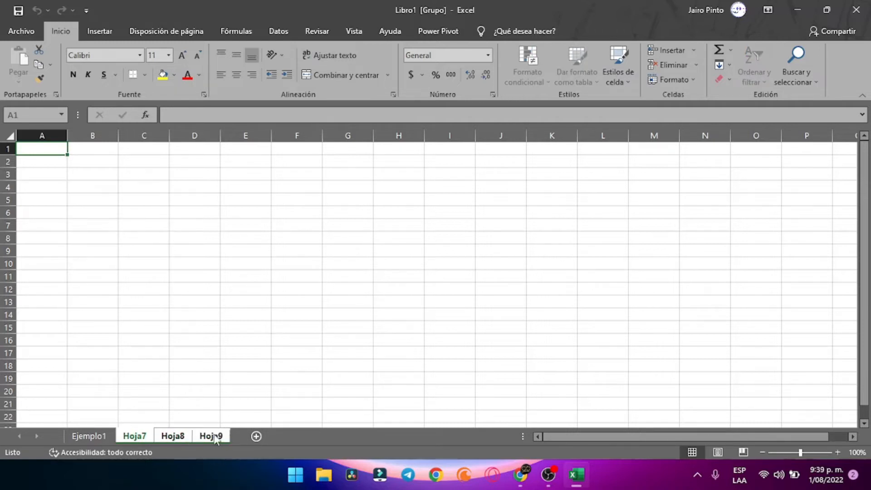
right_click(215, 438)
click(267, 288)
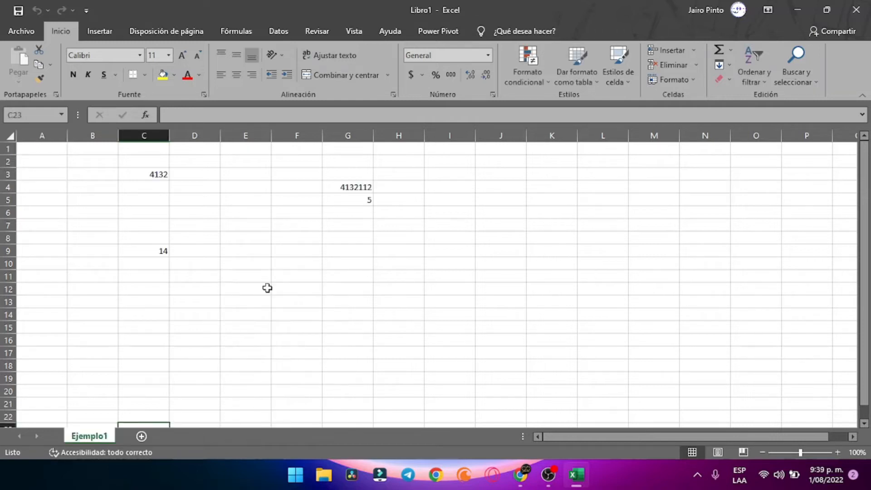
click(267, 287)
click(310, 314)
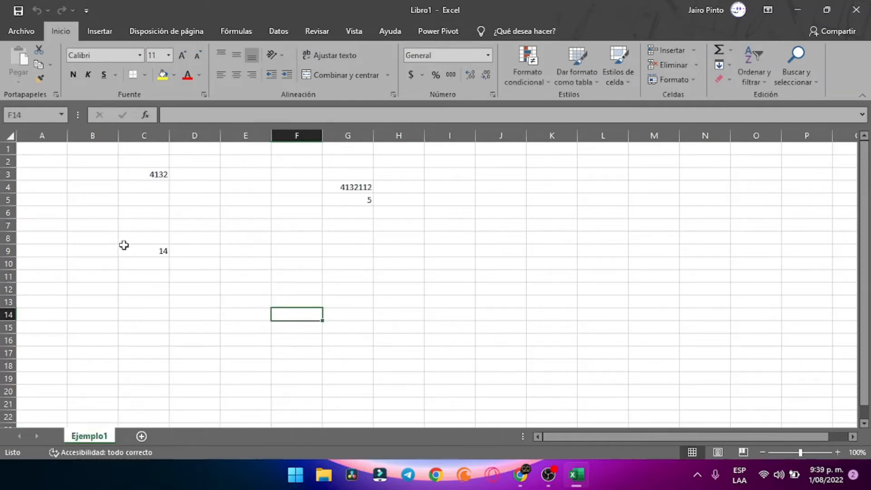
Clear all the values in the range B2:L14
scroll(644, 258, down, 3)
scroll(711, 258, up, 3)
drag(94, 167, 593, 315)
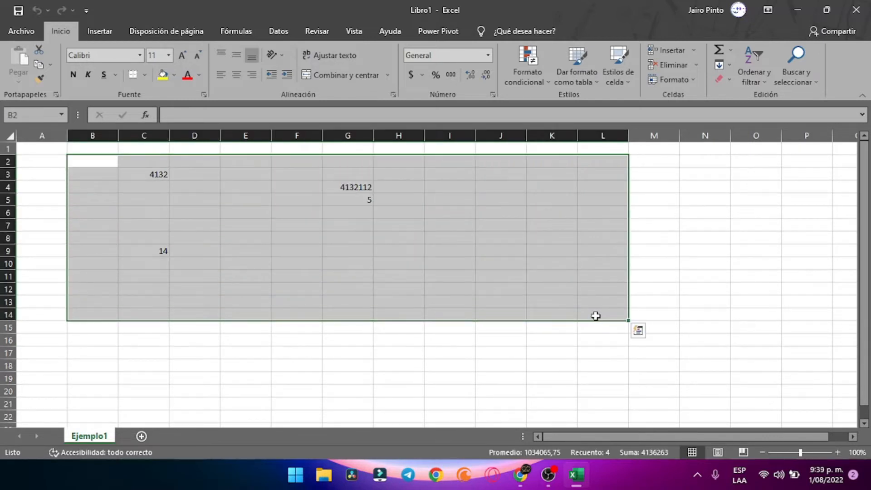
key(Delete)
Click around cells F11, C8, D7, C4, G10 and C6 on the cleared sheet
click(440, 265)
click(297, 275)
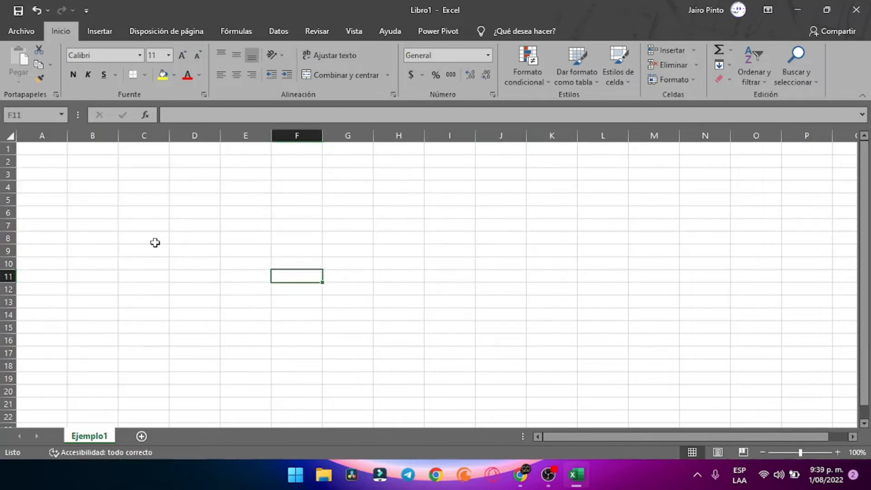
click(156, 237)
click(194, 225)
click(152, 186)
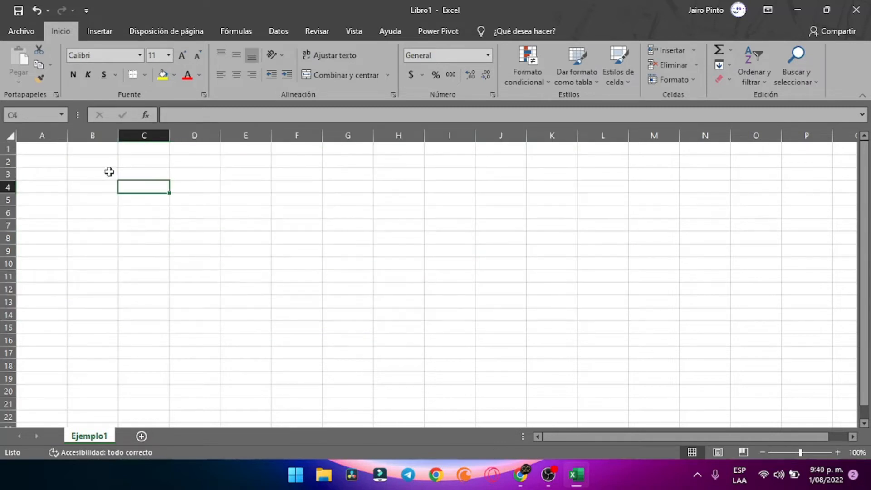
click(343, 262)
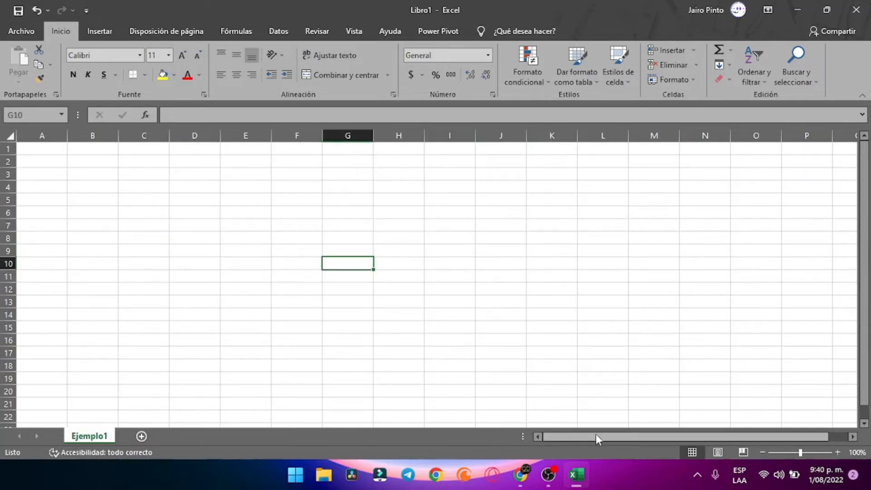
click(129, 209)
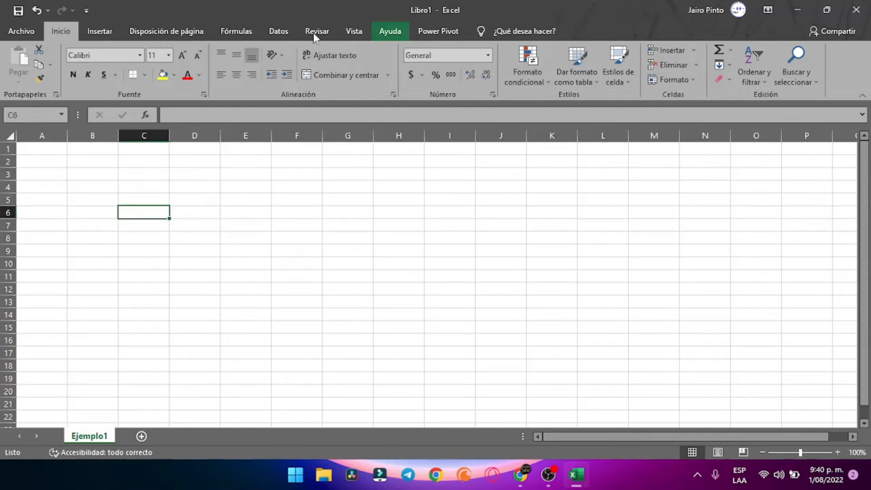
Glance at the File backstage, Insert and Page Layout tabs, then select cells F6 and C3
click(22, 31)
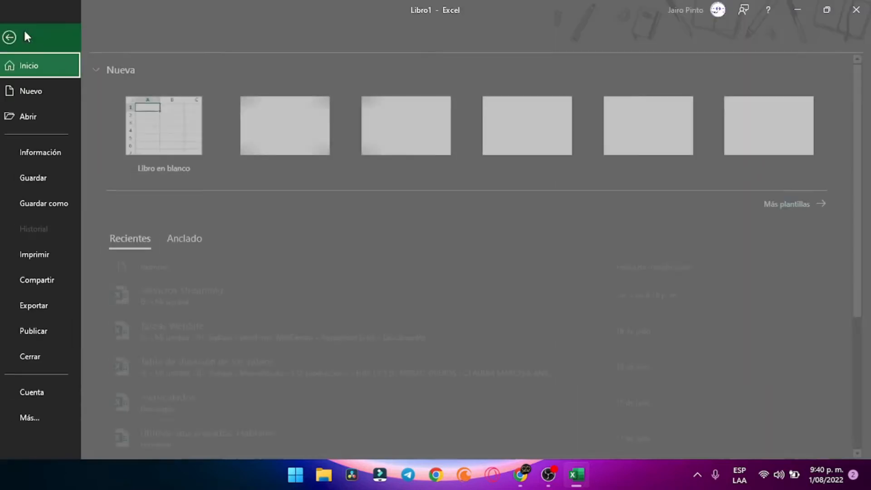
click(20, 47)
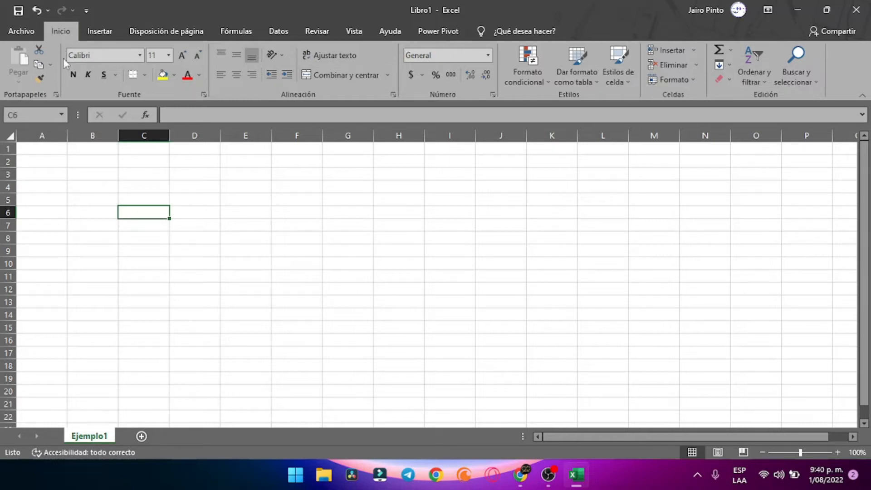
click(99, 36)
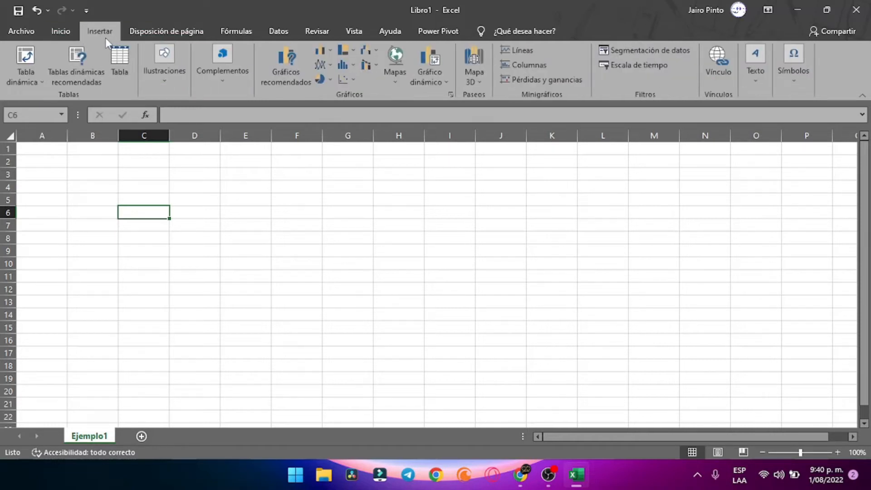
click(555, 480)
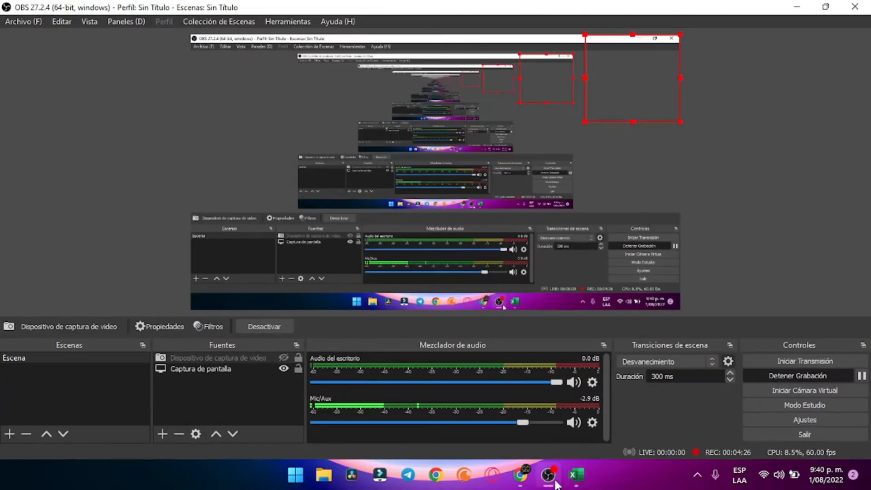
click(555, 480)
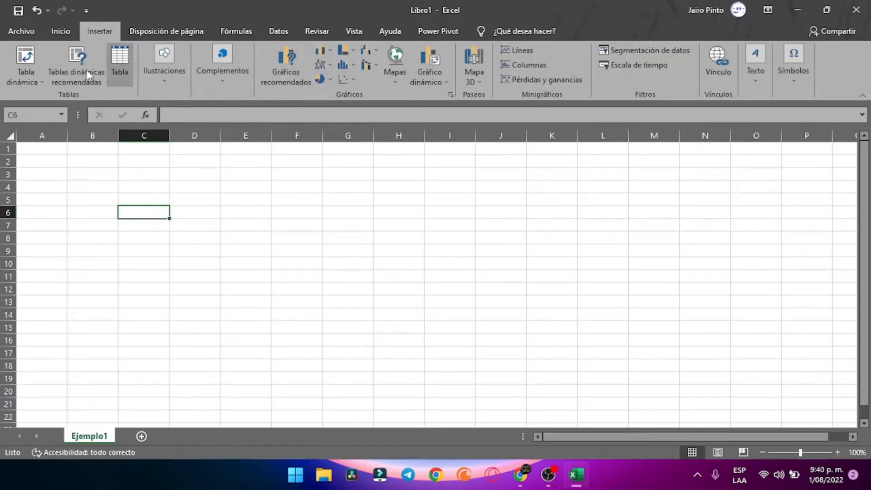
click(184, 37)
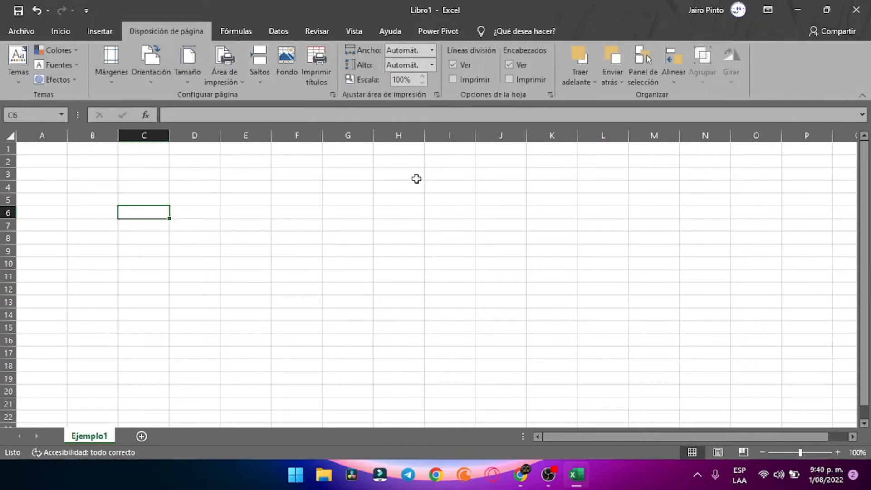
click(288, 215)
click(148, 173)
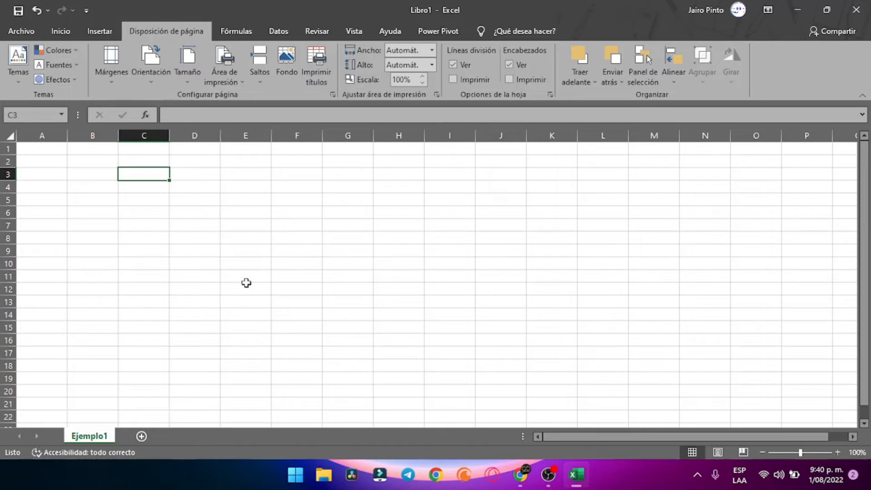
Browse the Formulas, Data, Review, View, Help and Power Pivot ribbon tabs
click(223, 27)
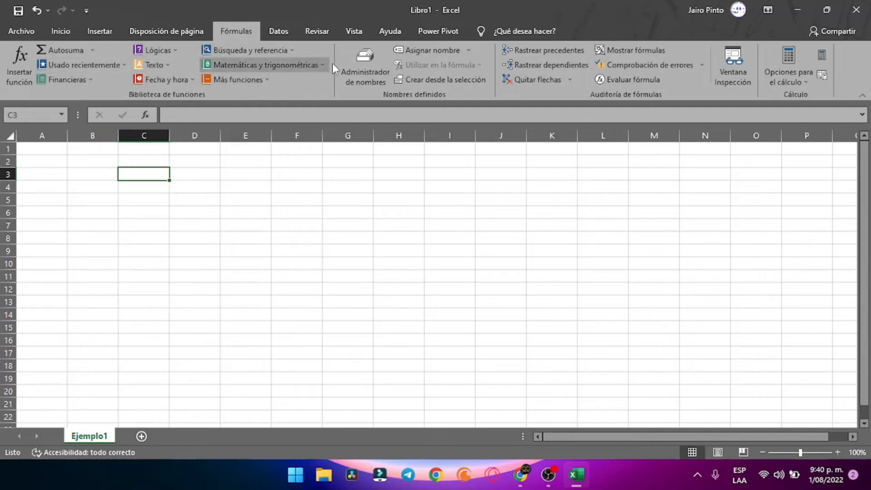
click(277, 31)
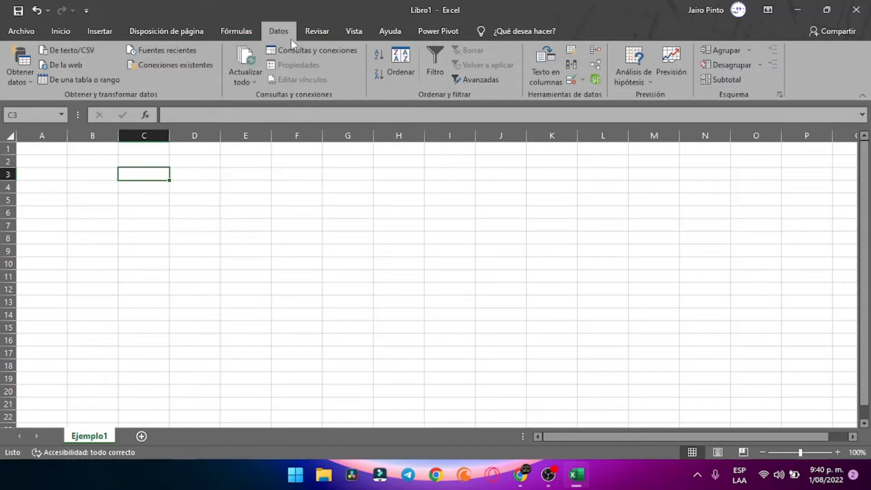
click(317, 32)
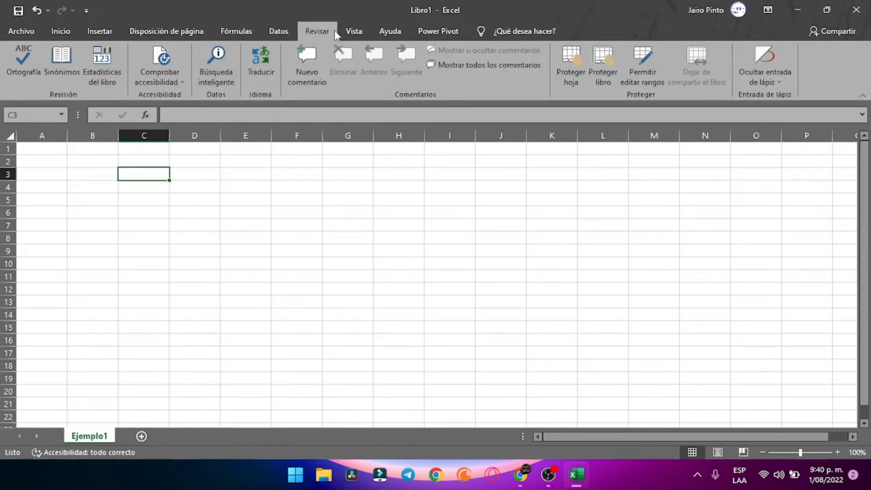
click(354, 31)
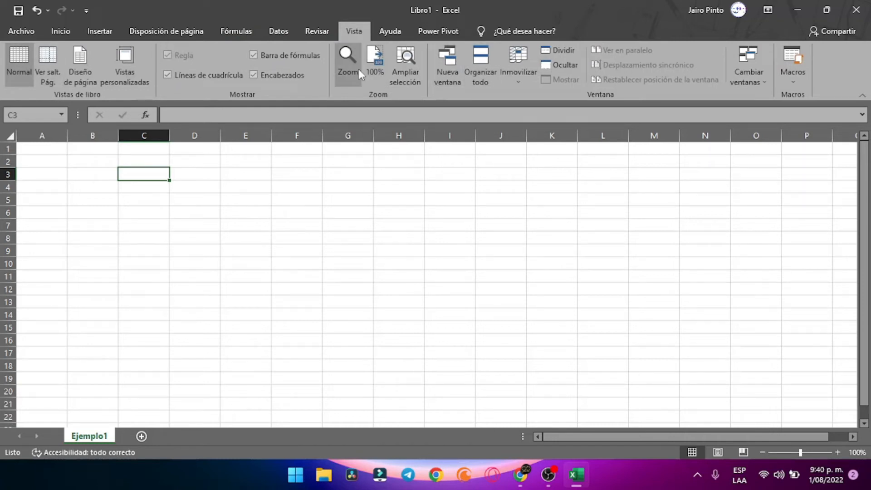
click(376, 36)
click(425, 38)
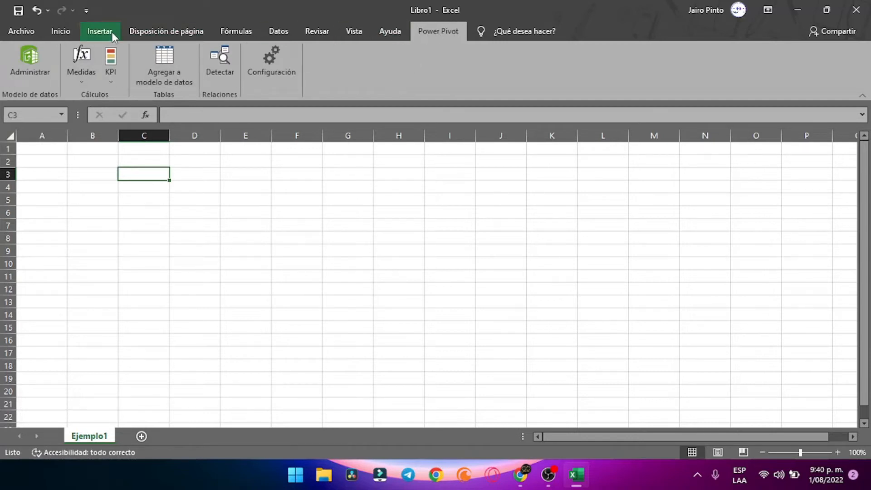
Toggle between the Home and Insert tabs, ending on Home with cell F4 selected
click(58, 35)
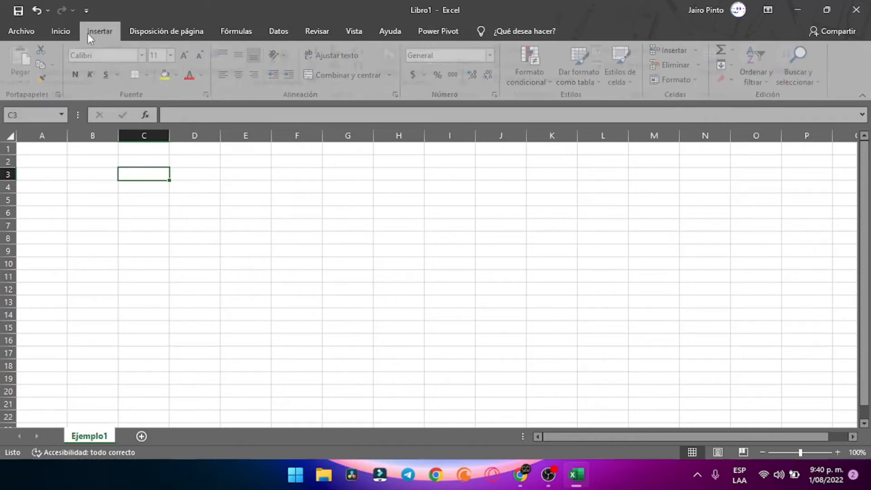
click(91, 33)
click(277, 177)
click(275, 211)
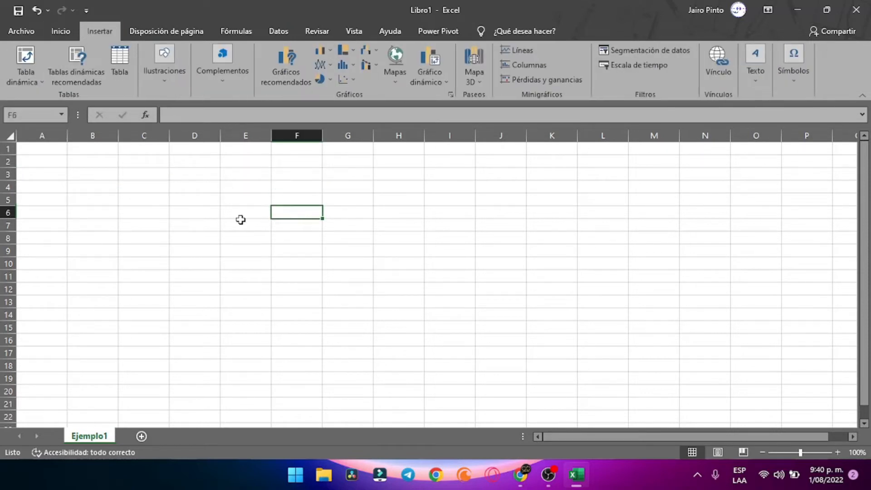
click(239, 222)
click(60, 33)
click(288, 190)
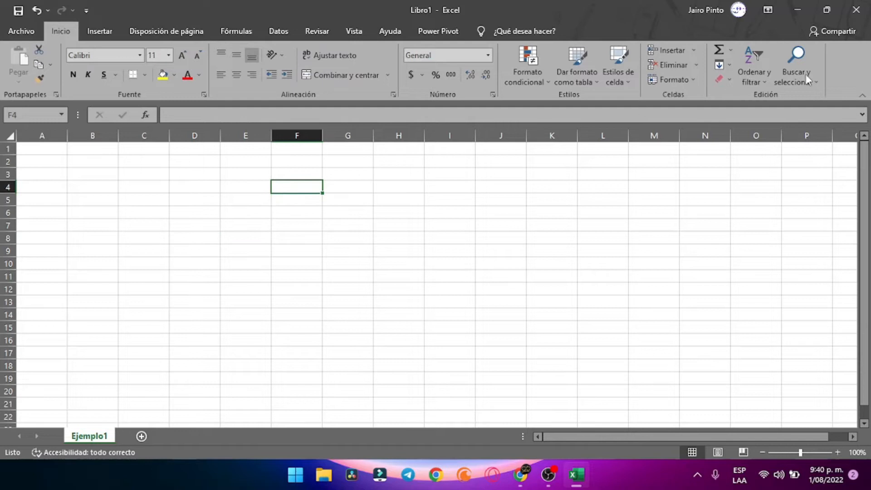
Switch the Ejemplo1 sheet to Page Layout view and scroll through it
scroll(380, 264, down, 10)
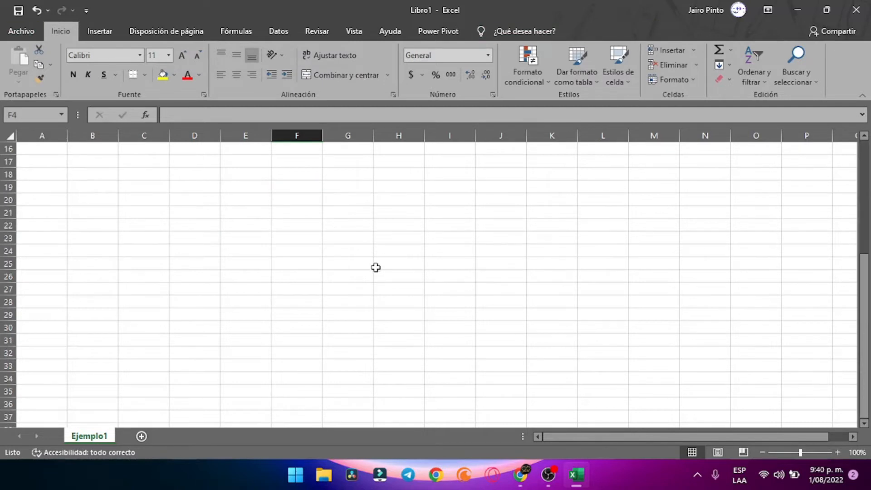
scroll(369, 265, up, 10)
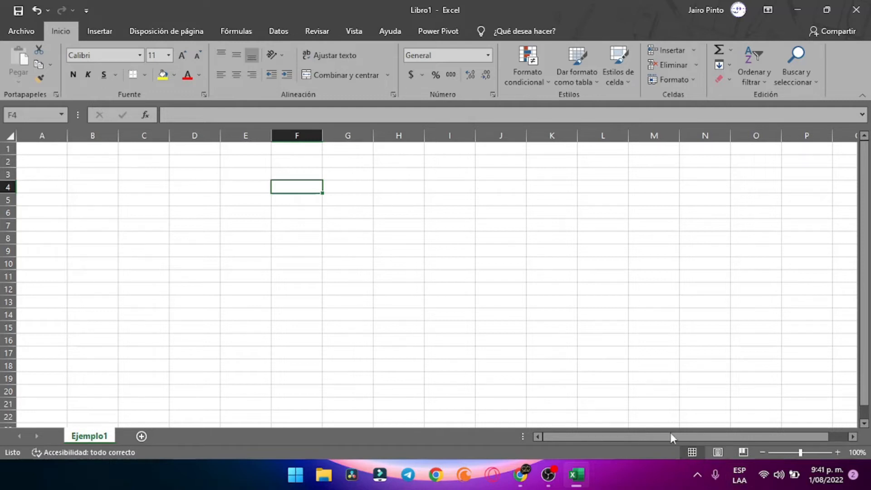
click(499, 237)
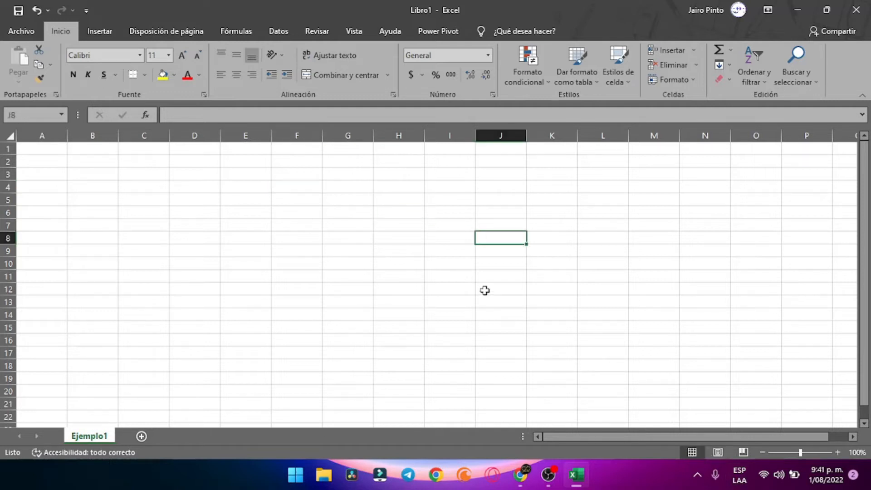
click(721, 453)
scroll(324, 275, down, 8)
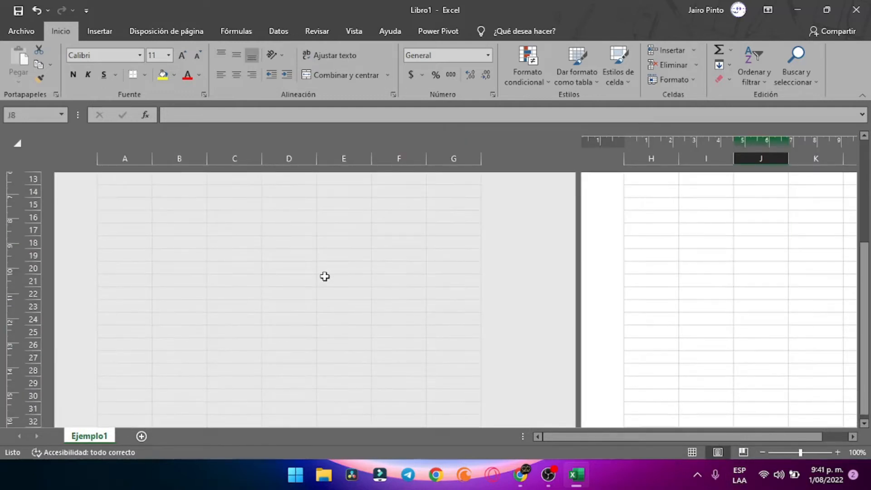
scroll(324, 277, down, 4)
scroll(324, 286, up, 16)
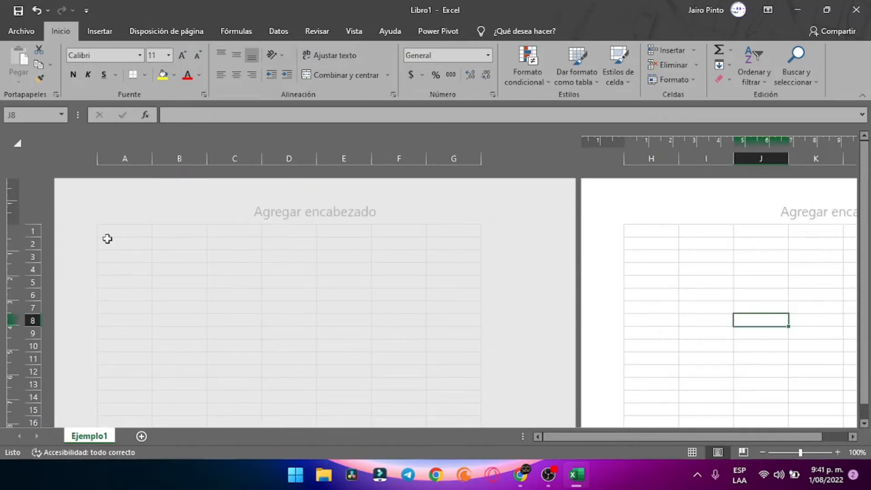
scroll(427, 286, down, 6)
scroll(428, 286, up, 6)
Try Page Break Preview, selecting a few cells, then return to Normal view
click(743, 452)
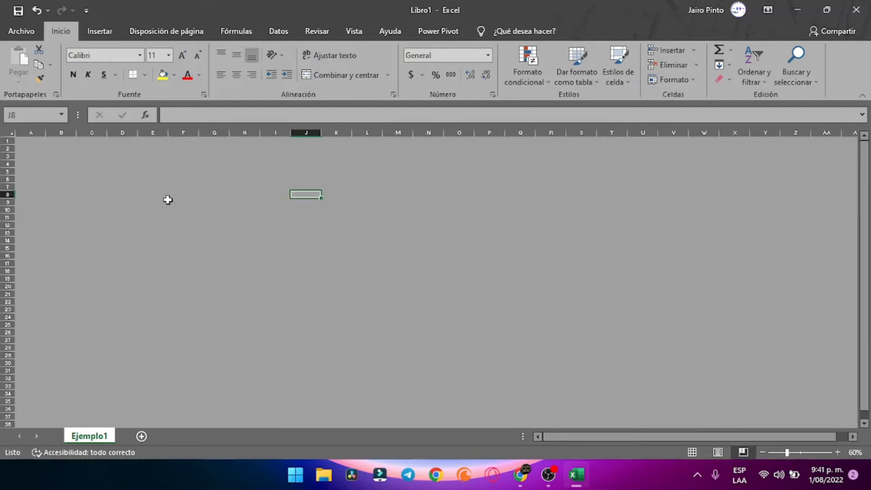
click(157, 173)
click(254, 226)
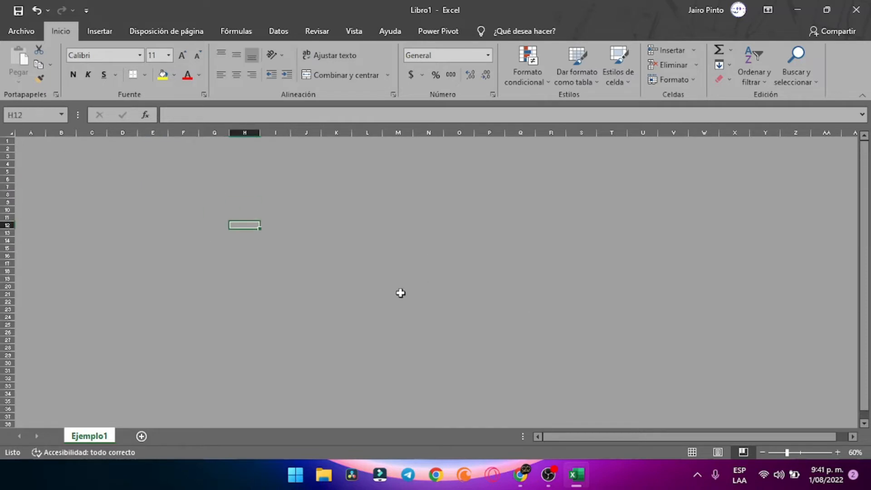
drag(111, 171, 96, 173)
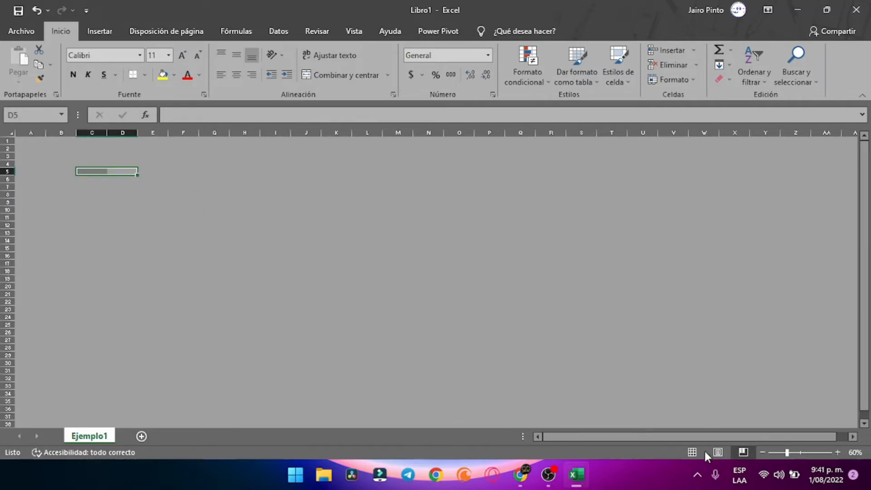
click(692, 453)
click(464, 298)
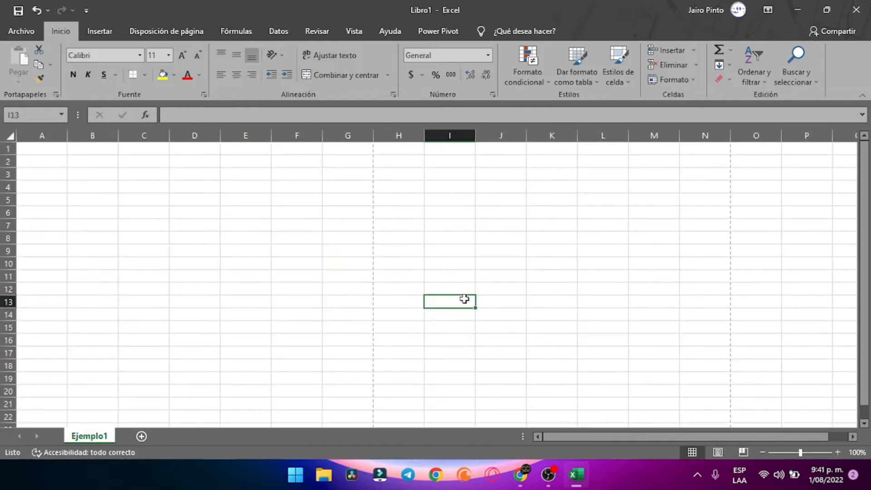
click(181, 213)
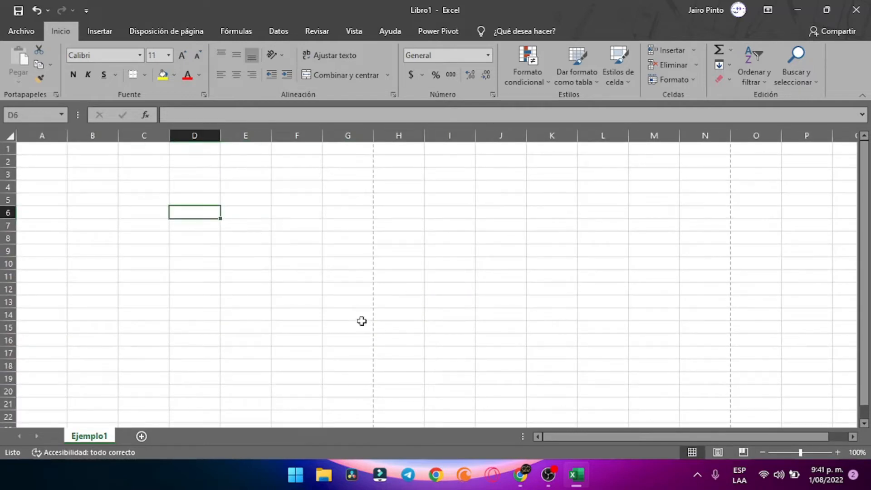
click(361, 321)
click(236, 184)
scroll(239, 218, down, 7)
scroll(250, 231, up, 7)
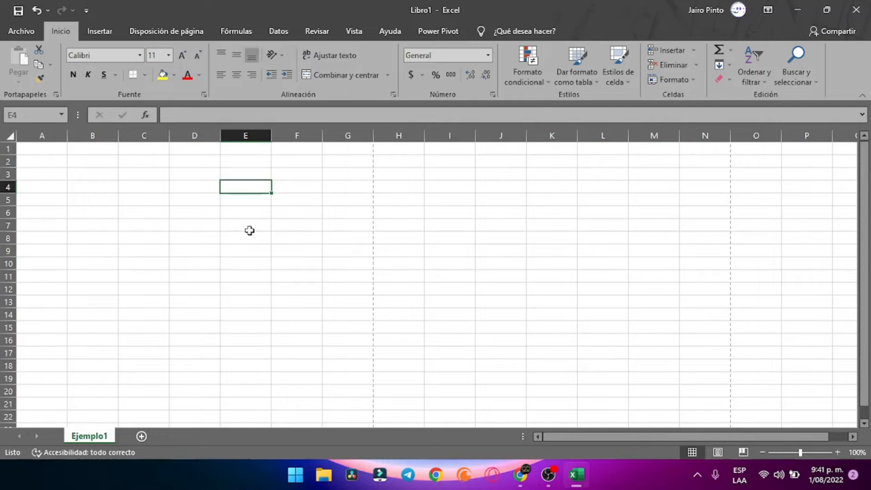
click(209, 210)
click(115, 182)
click(96, 163)
click(121, 165)
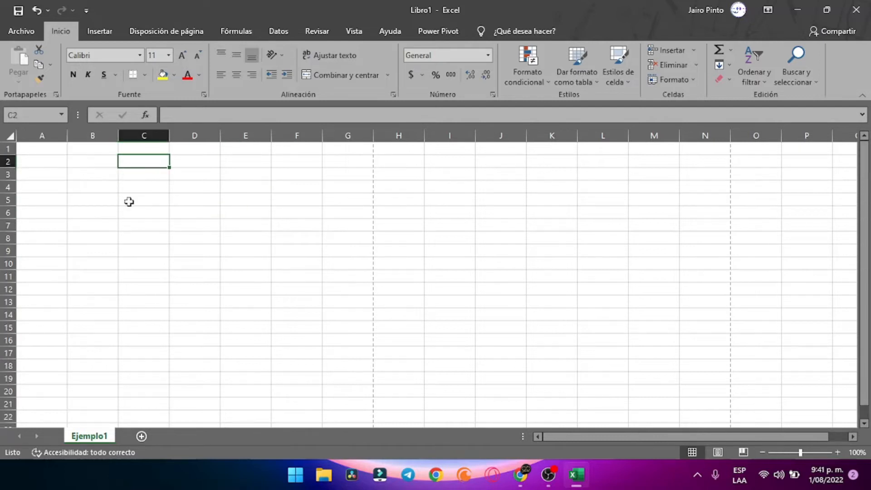
click(234, 226)
click(103, 170)
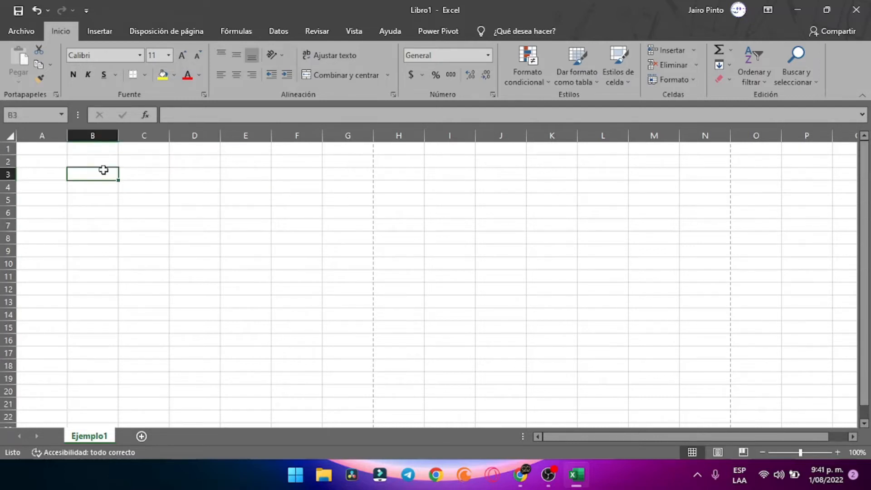
click(103, 162)
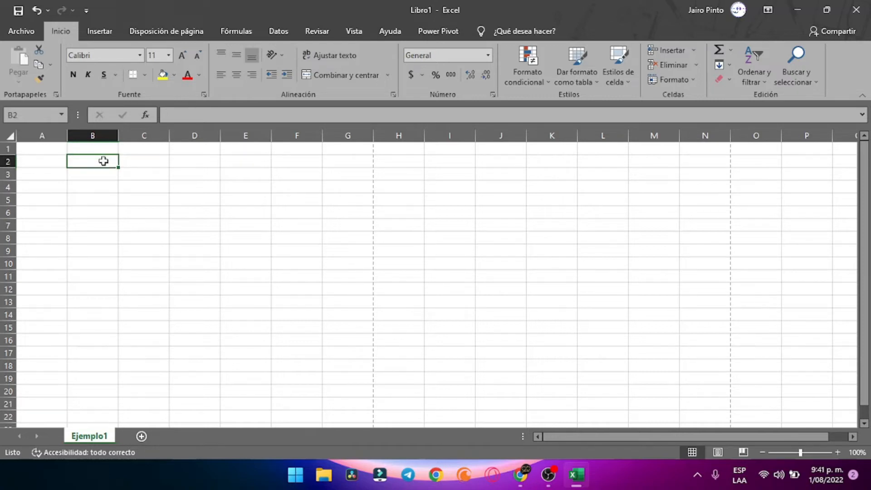
click(65, 238)
click(117, 165)
key(Down)
key(Down)
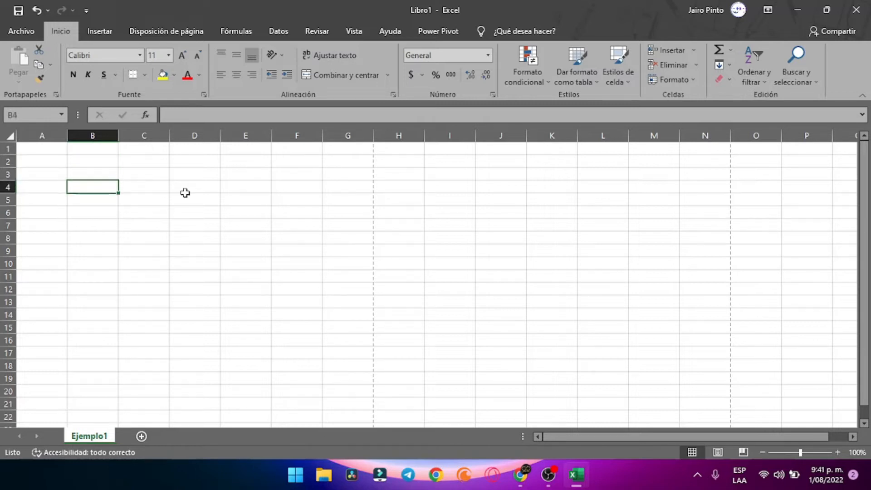
key(Up)
key(Up)
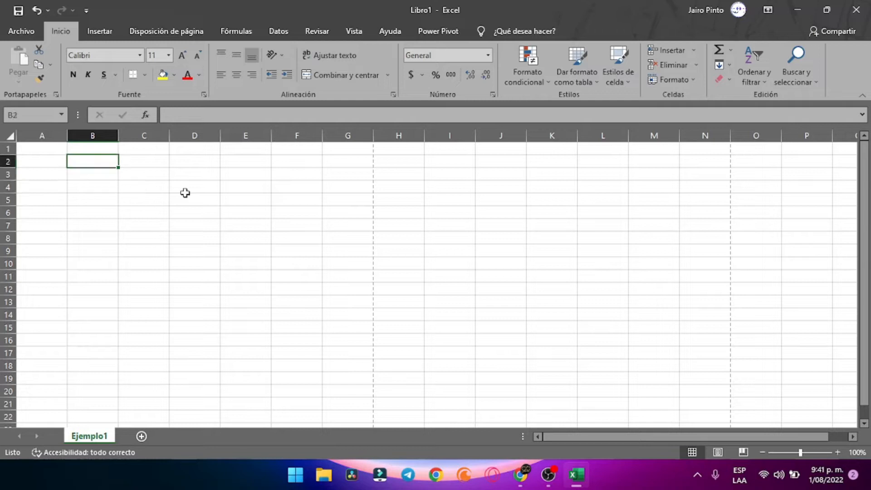
key(Left)
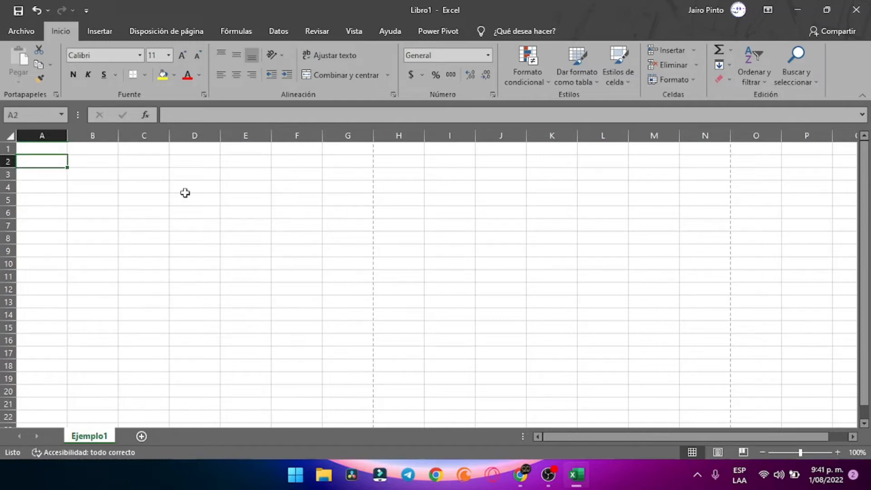
Narrow column A to a thin margin strip about 3.14 (27 pixels) wide
drag(68, 135, 32, 146)
click(78, 185)
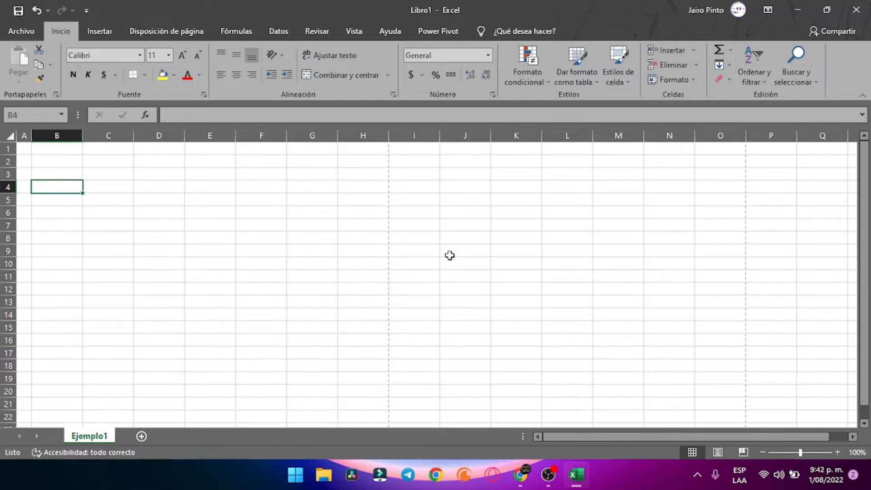
click(200, 235)
click(322, 220)
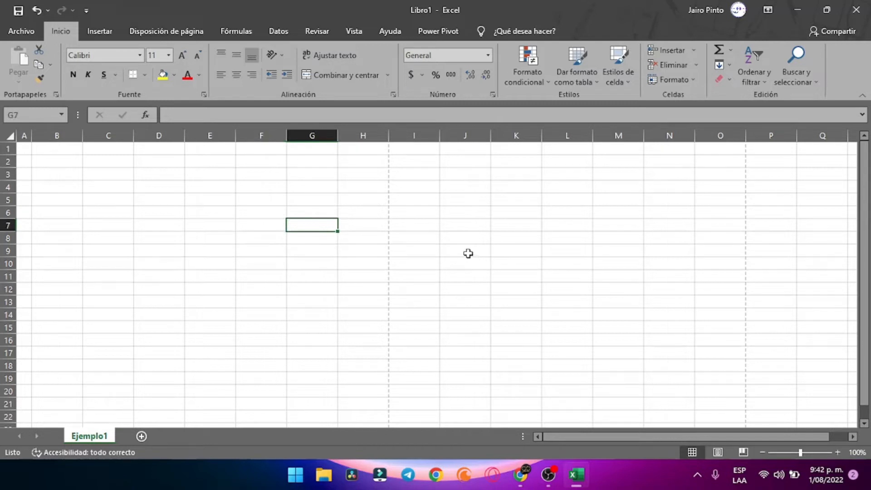
click(62, 212)
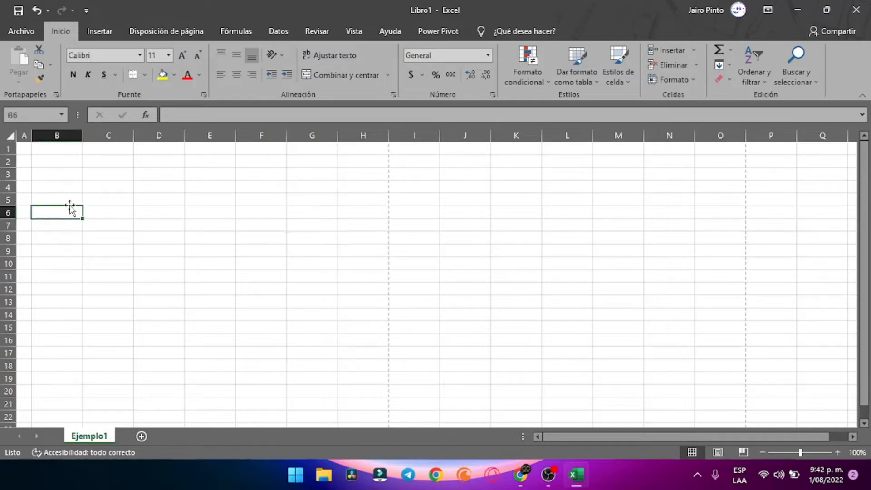
click(74, 161)
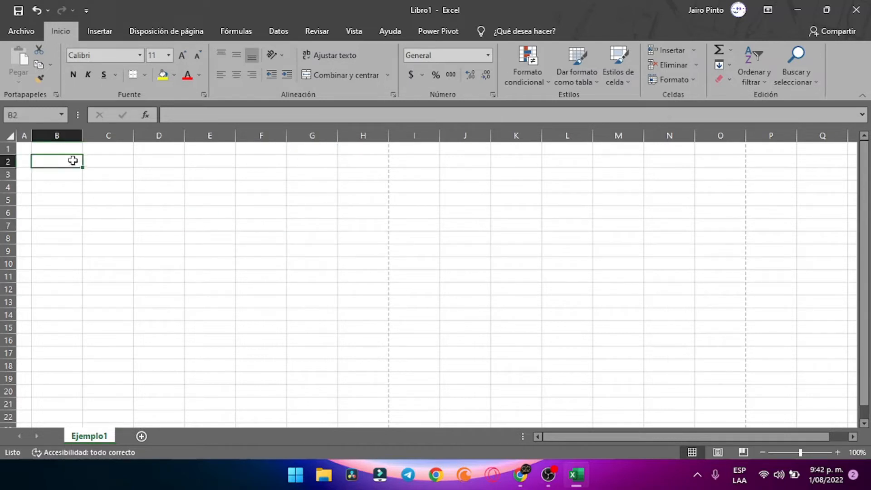
click(345, 200)
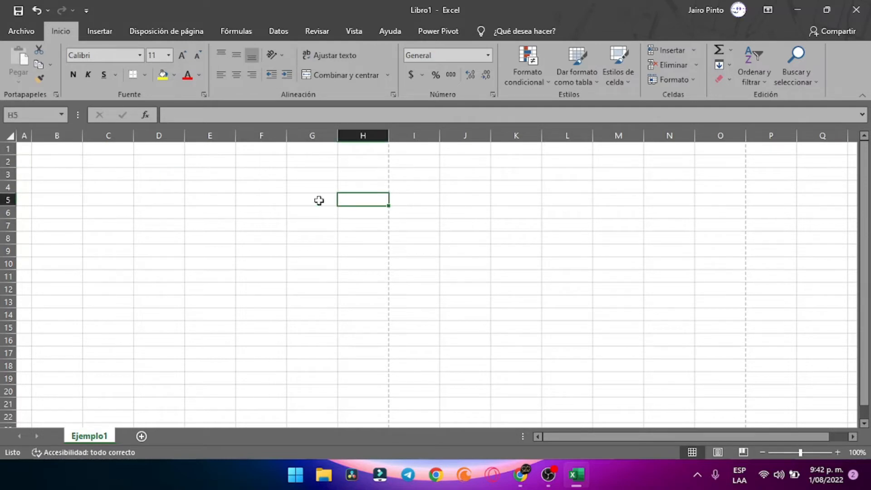
click(160, 188)
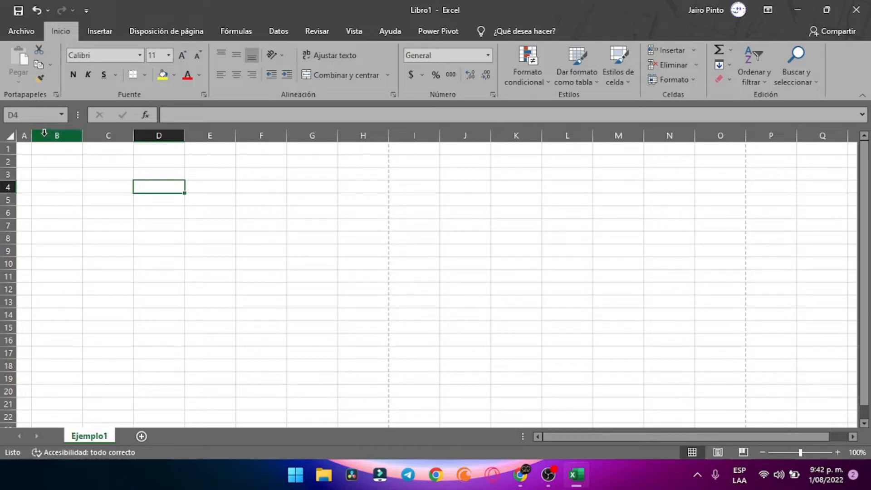
mouse_move(35, 134)
mouse_down()
mouse_move(326, 134)
mouse_move(31, 136)
mouse_up()
click(22, 149)
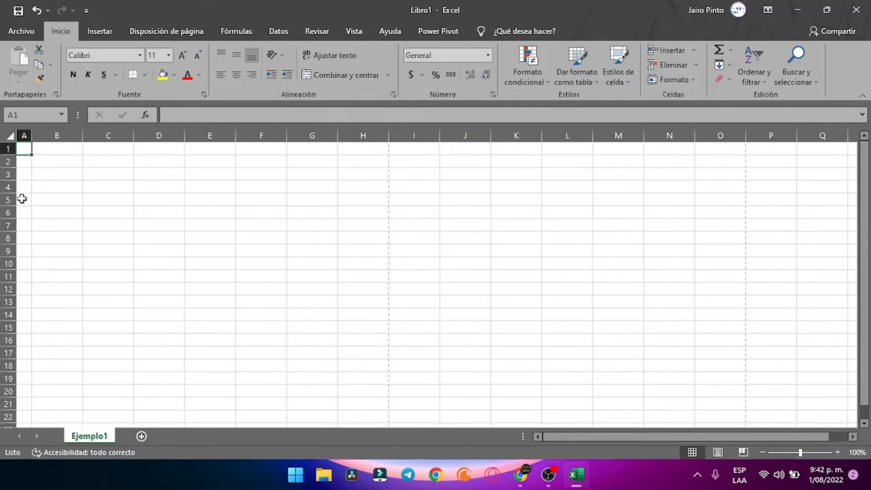
click(66, 159)
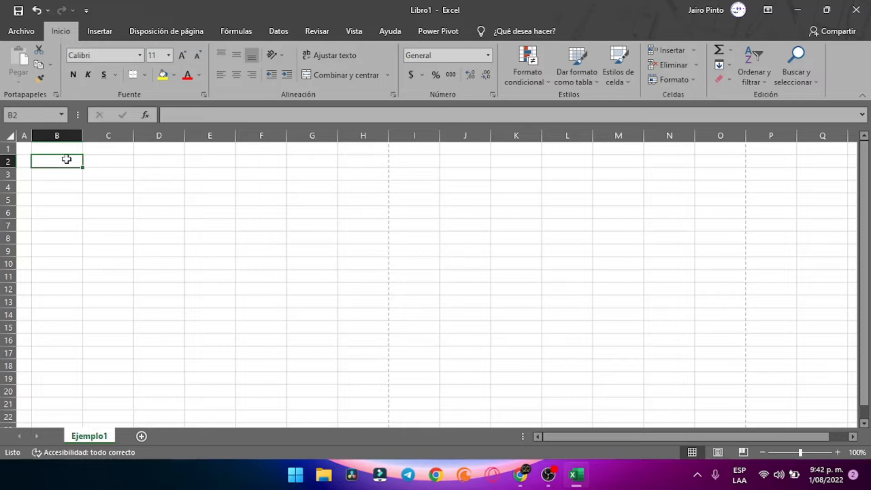
Type the headers Doc, Nombre, Apellido and Telefono across B2:E2
text(Doc)
key(Tab)
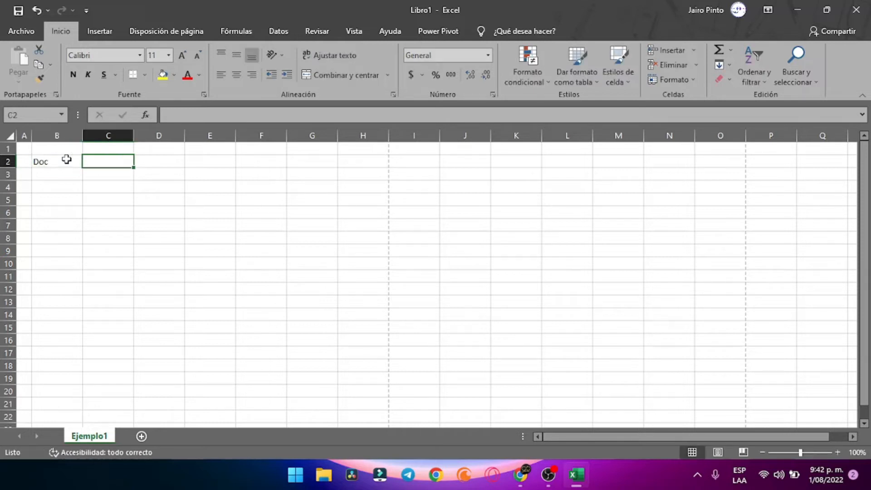
text(Nombre)
key(Tab)
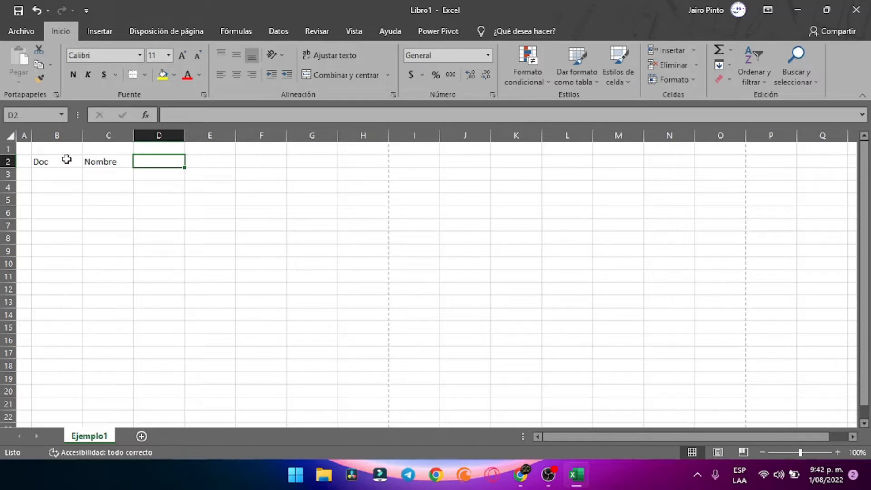
text(Apellido)
key(Tab)
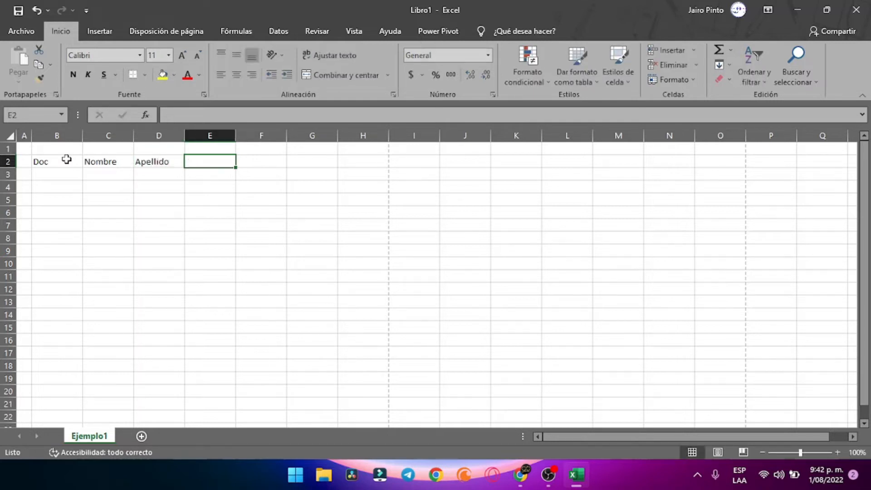
text(Telefono)
key(Tab)
Add the Dirección and Ciudad headers in F2 and G2, fixing typos
text(Dire)
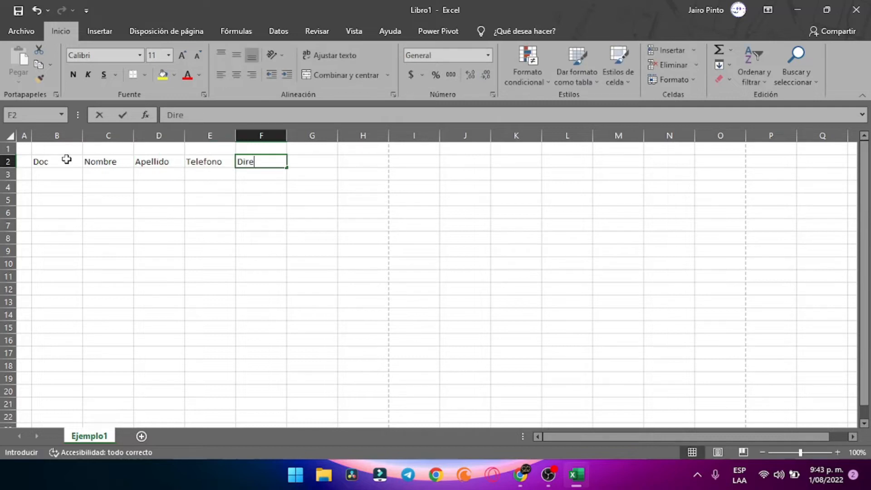
text(ccion)
key(BackSpace)
key(BackSpace)
key(BackSpace)
key(BackSpace)
text(ci)
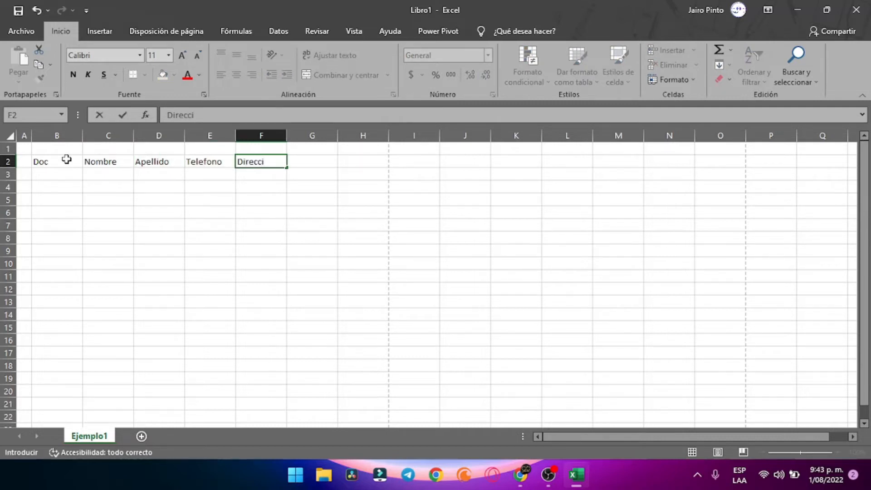
text(ón)
key(Tab)
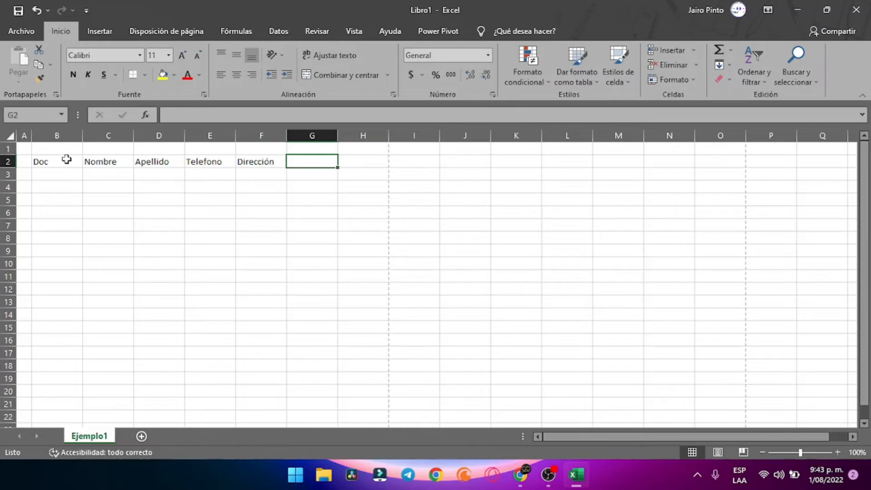
text(Ciuda)
key(BackSpace)
key(BackSpace)
key(BackSpace)
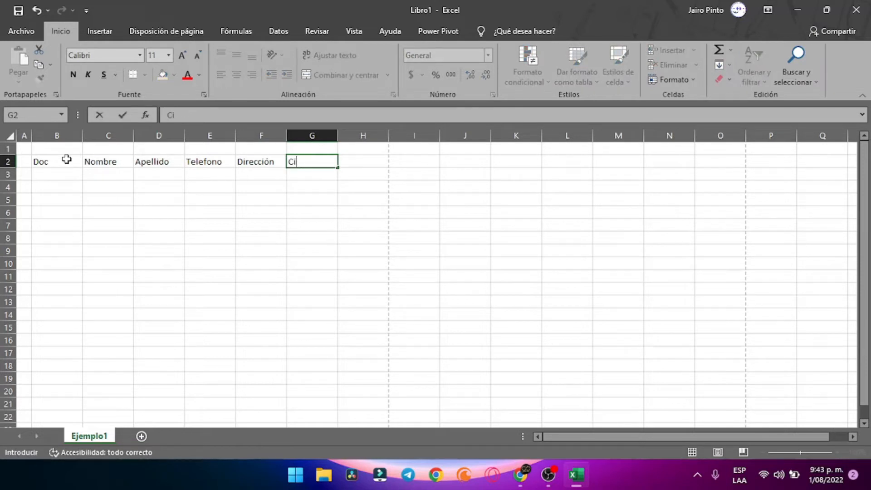
text(udad)
key(Return)
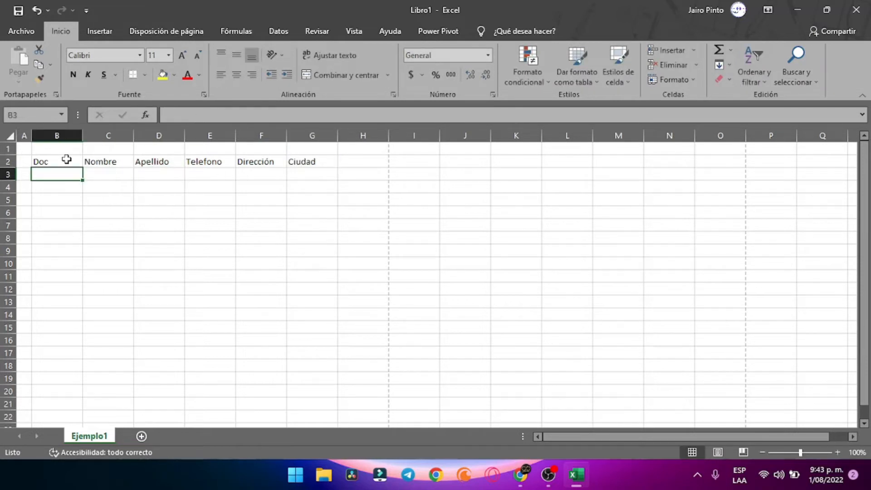
key(Down)
key(Down)
key(Down)
key(Up)
key(Up)
key(Up)
click(111, 187)
click(210, 211)
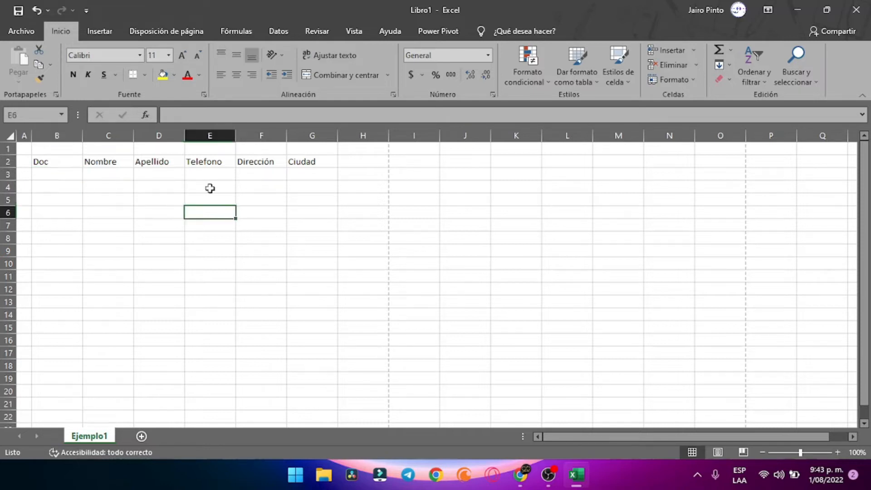
click(141, 198)
click(77, 173)
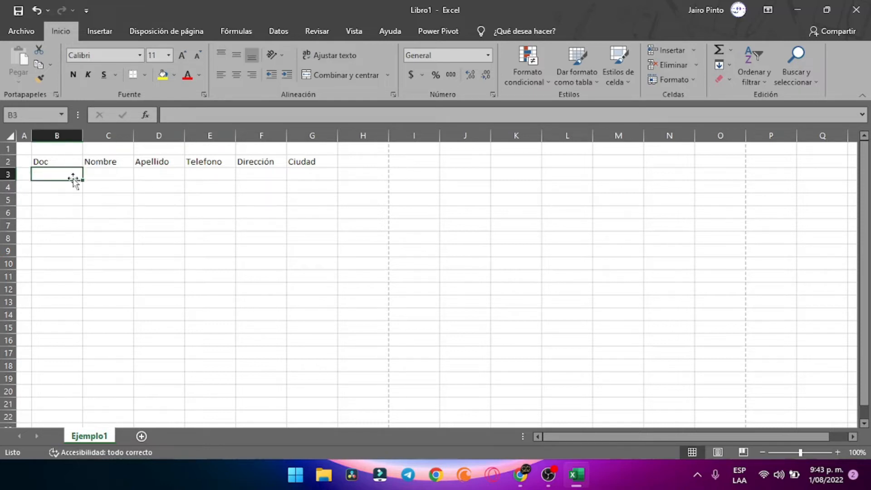
click(51, 161)
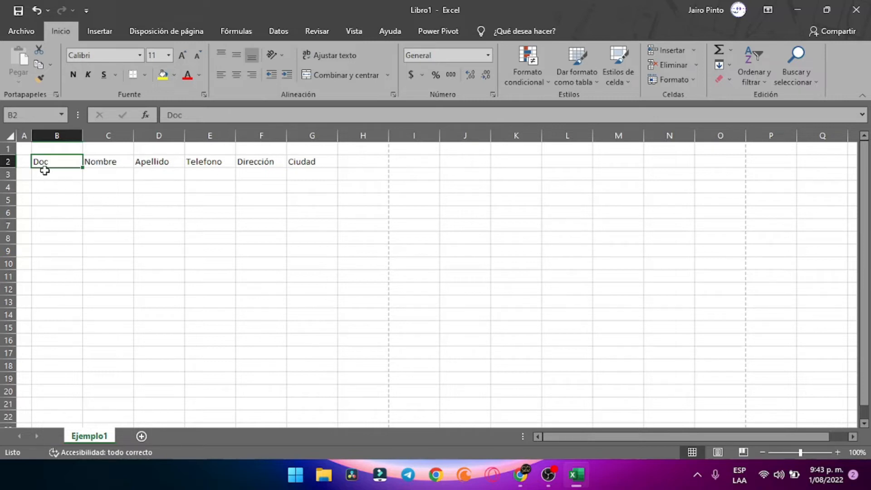
drag(45, 160, 311, 162)
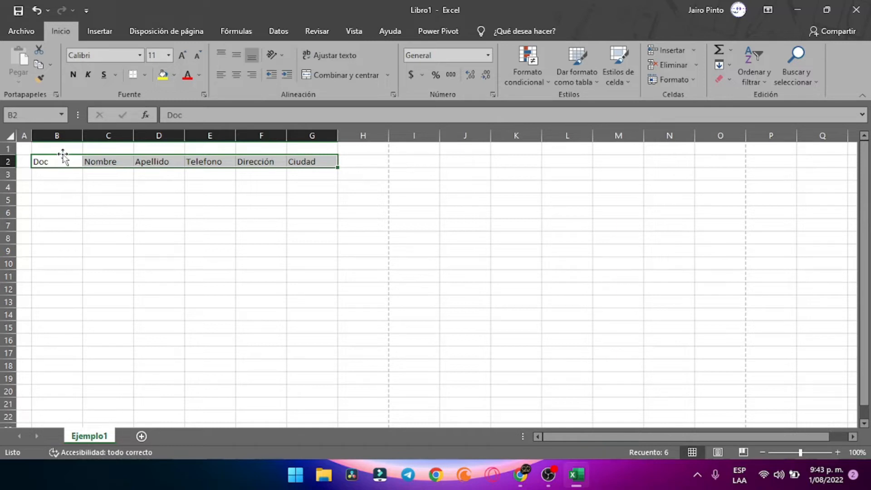
drag(63, 154, 101, 163)
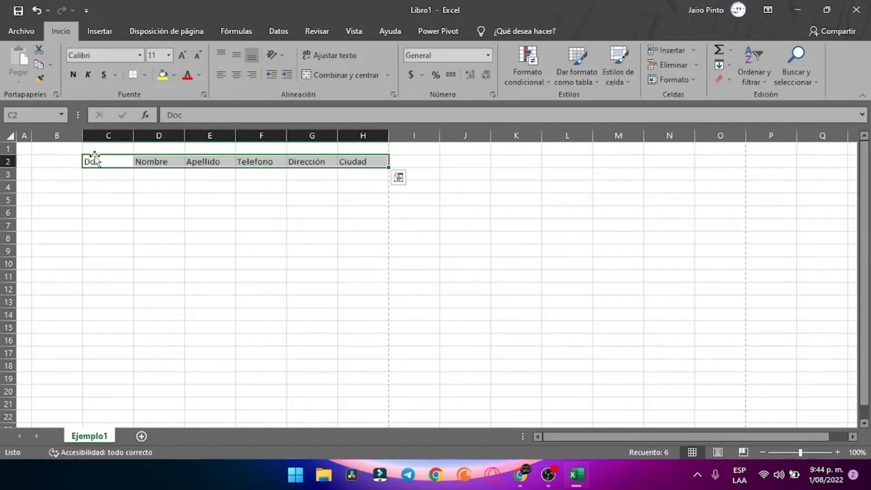
drag(117, 154, 71, 164)
click(122, 236)
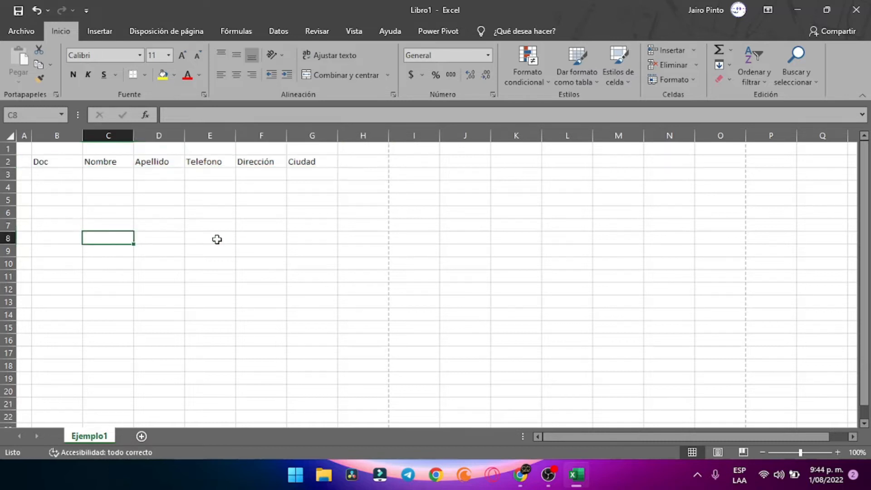
click(216, 240)
click(54, 135)
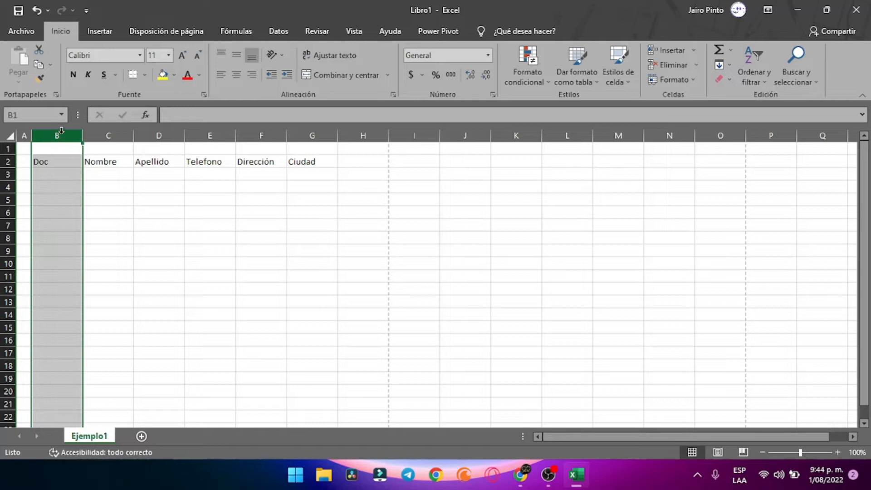
Insert a blank column B before Doc and widen it, shifting headers to C2:H2
right_click(57, 131)
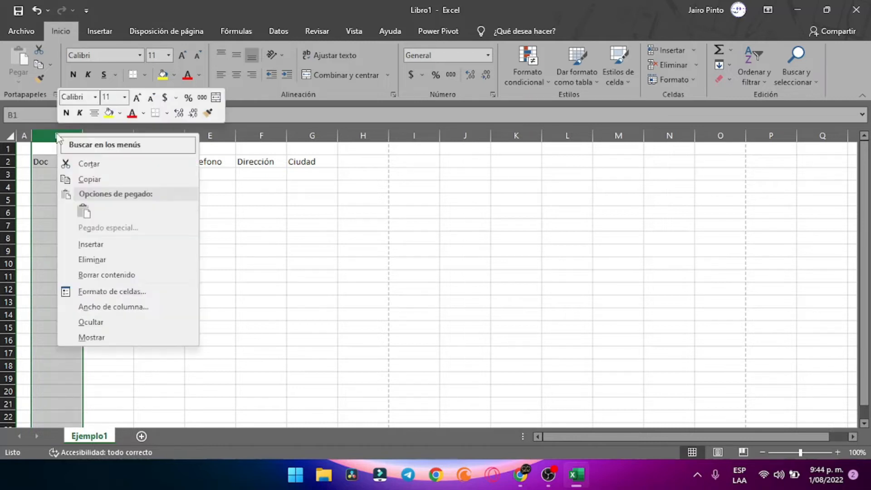
click(91, 244)
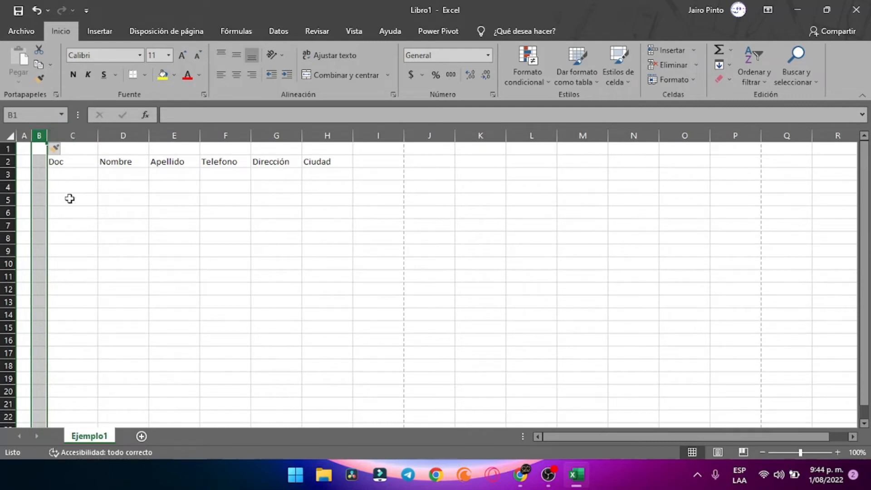
click(67, 136)
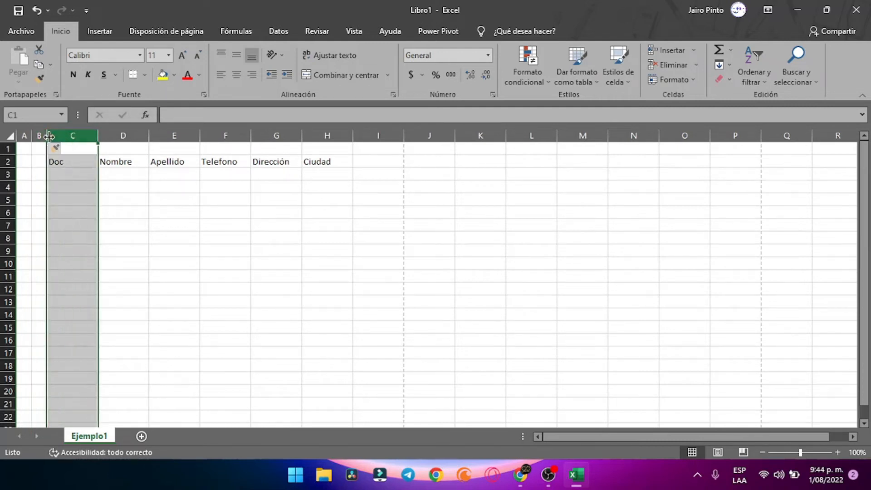
drag(47, 136, 93, 136)
Add the Tipo header in B2 with CC, TI and RC in B3:B5
click(70, 163)
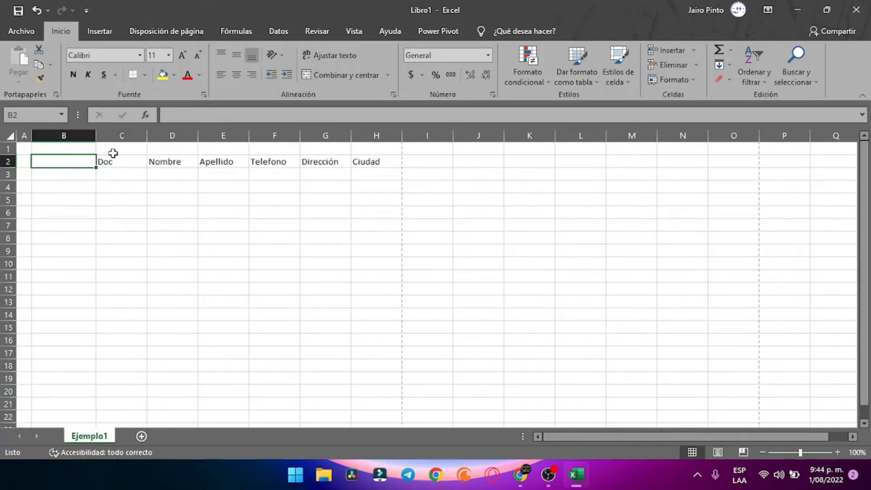
text(Tipo)
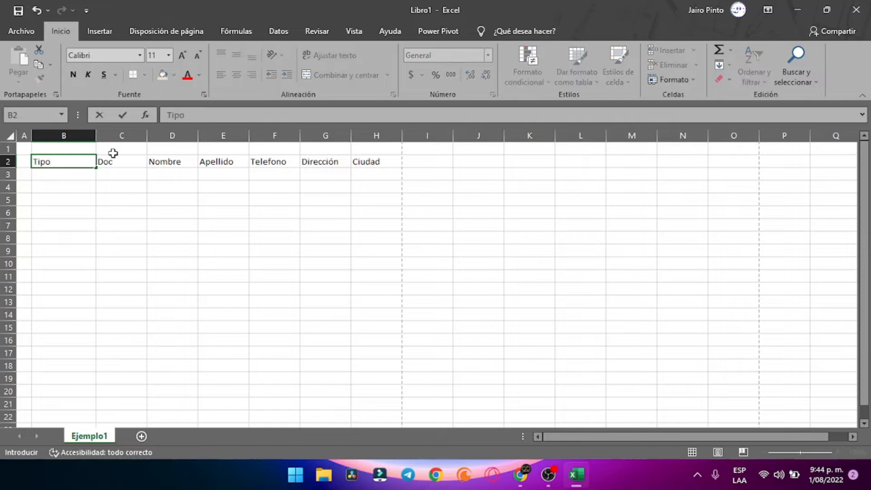
key(Return)
text(CC)
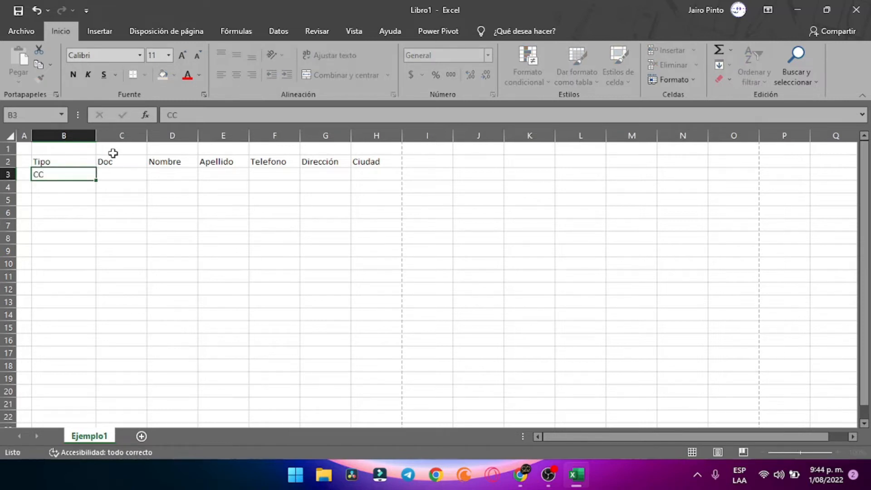
key(Return)
text(T)
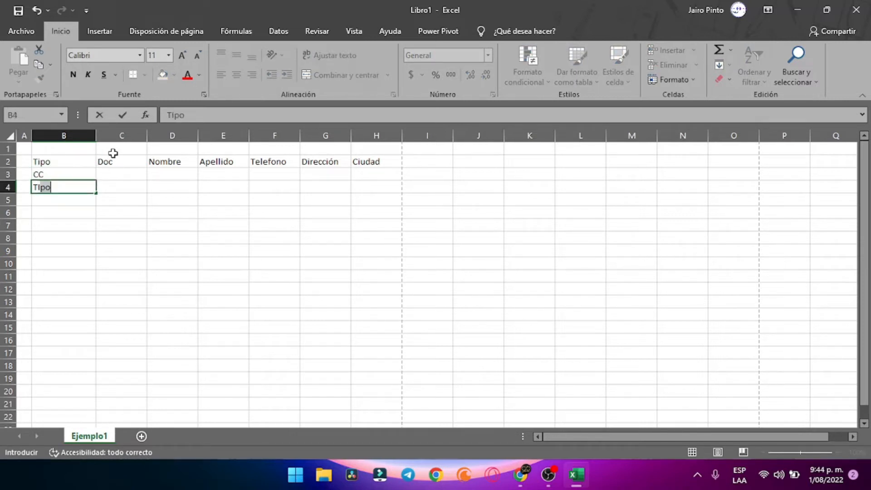
text(I)
key(Return)
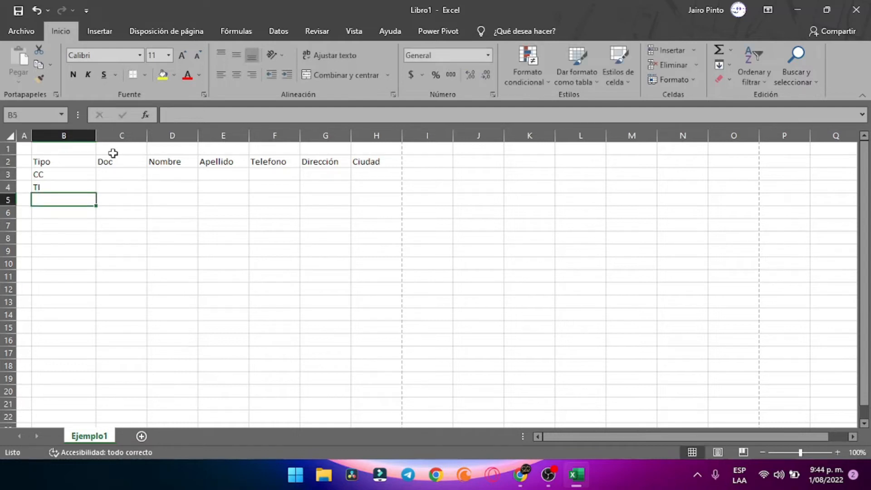
text(RC)
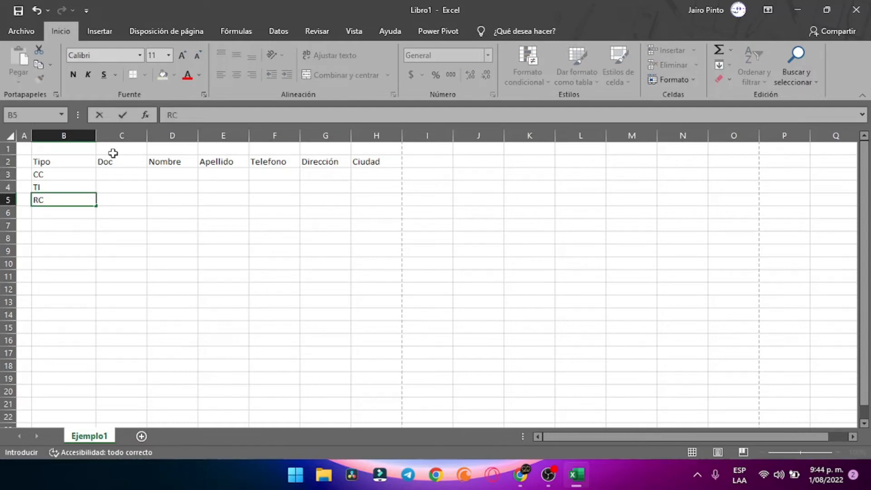
key(Return)
Continue the Tipo list with CC, CC, TI and RC in B6:B9
text(CC)
key(Return)
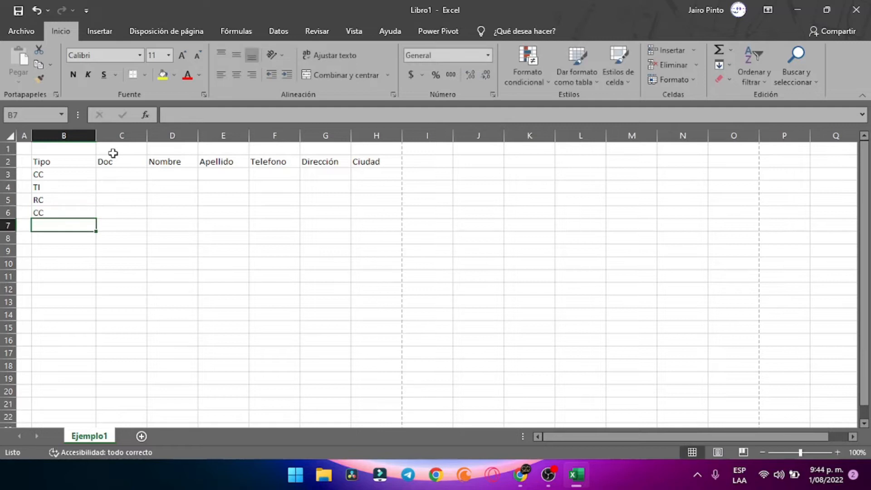
text(CC)
key(Return)
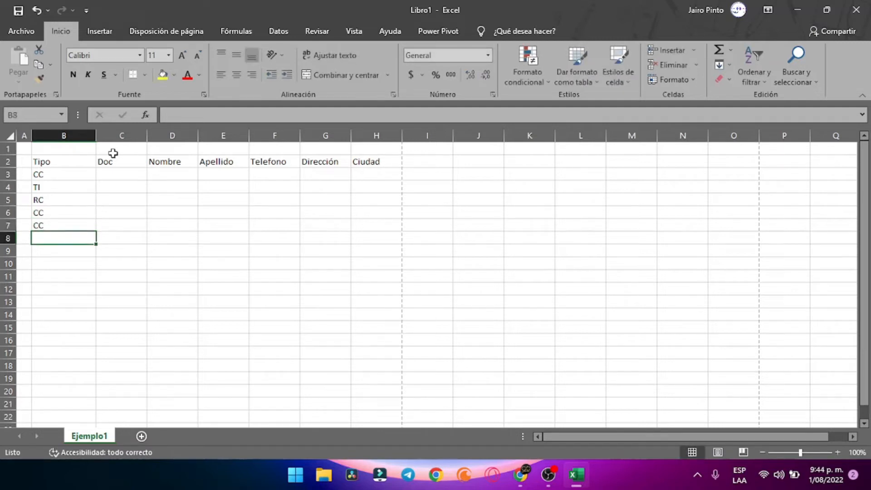
text(TI)
key(Return)
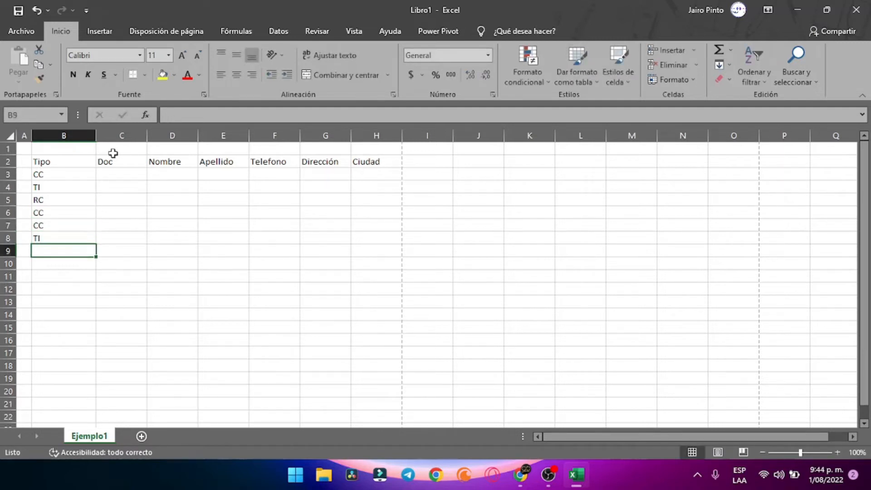
text(RC)
key(Return)
key(Right)
key(Up)
key(Up)
key(Up)
key(Up)
key(Up)
key(Up)
key(Up)
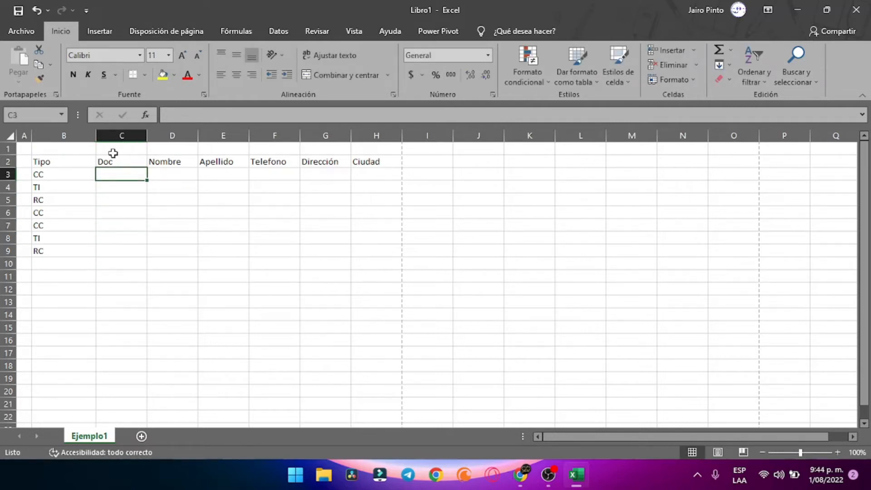
Enter the document numbers for the Doc column in C3 through C7
key(Return)
key(Return)
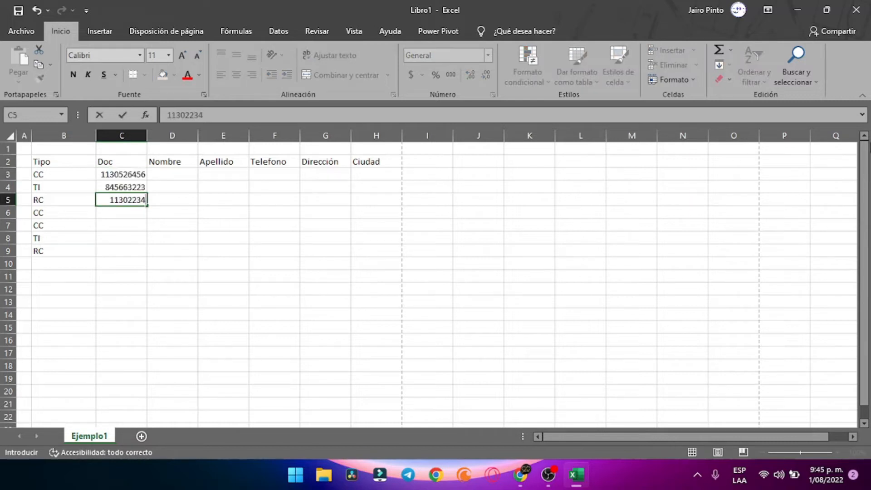
key(Return)
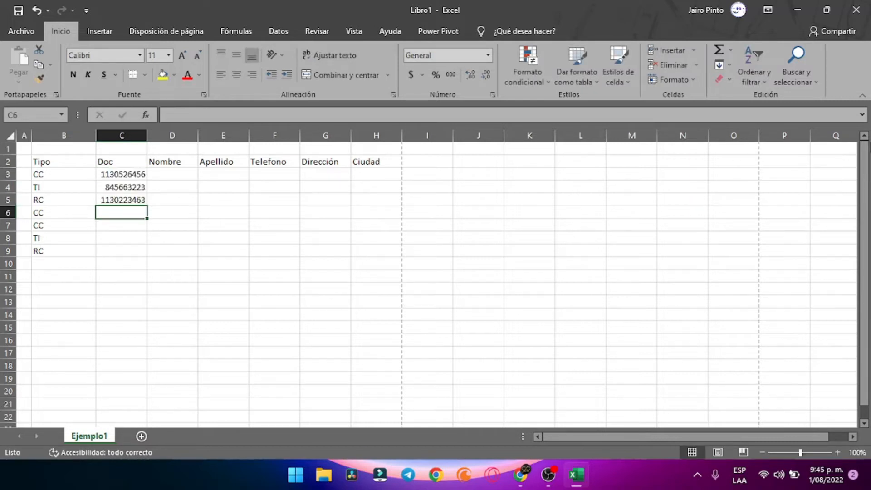
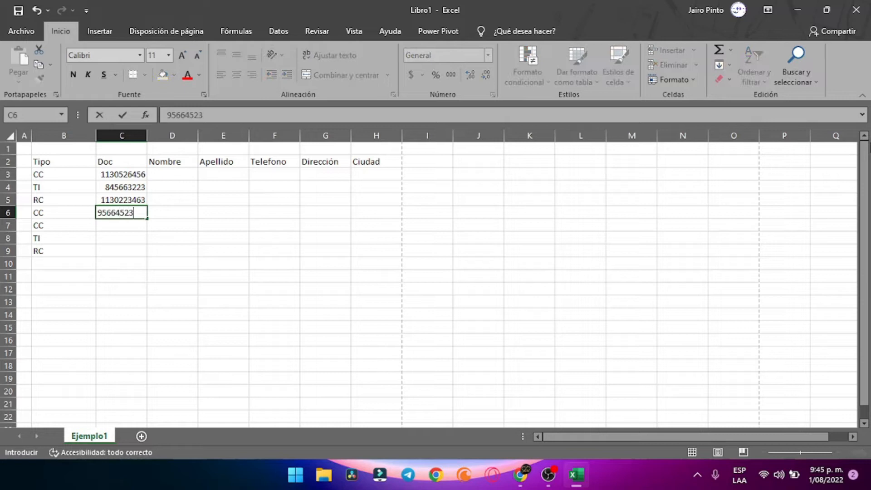
key(Return)
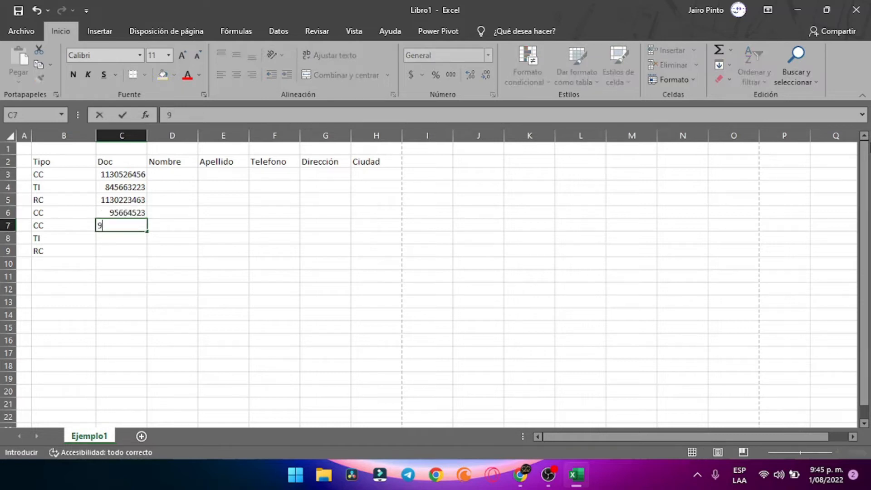
key(Return)
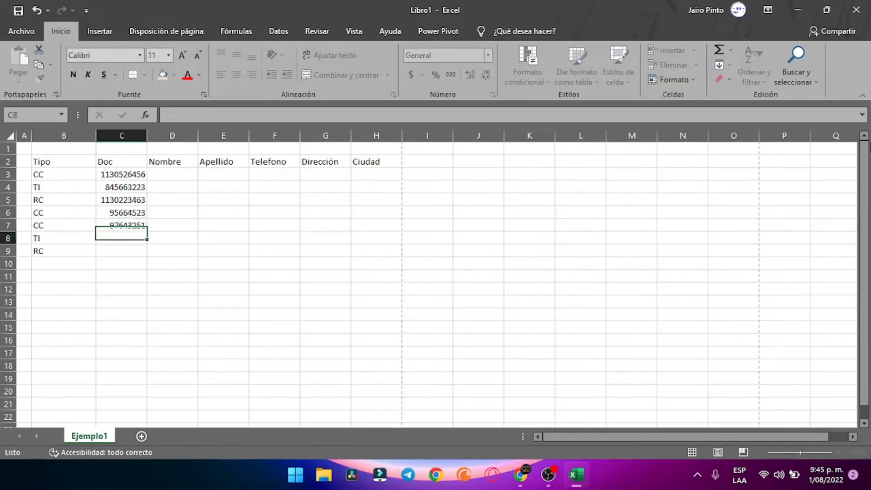
Enter the remaining document numbers in C8 and C9
text(12)
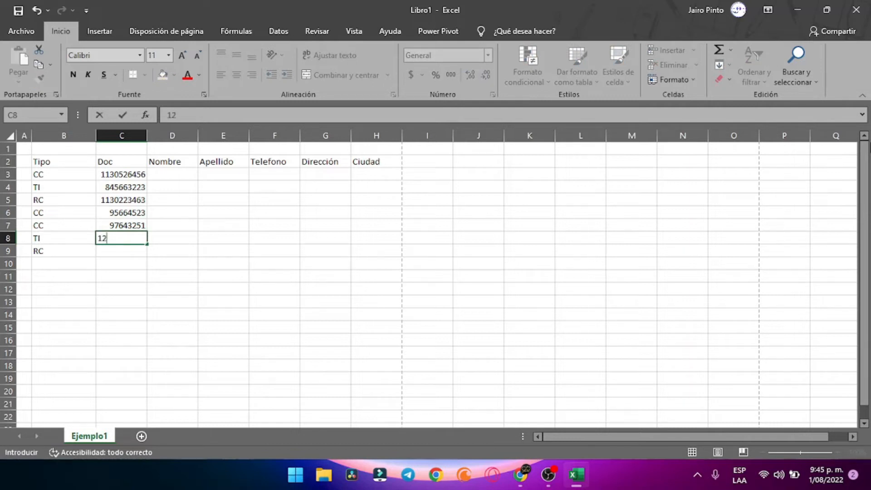
key(BackSpace)
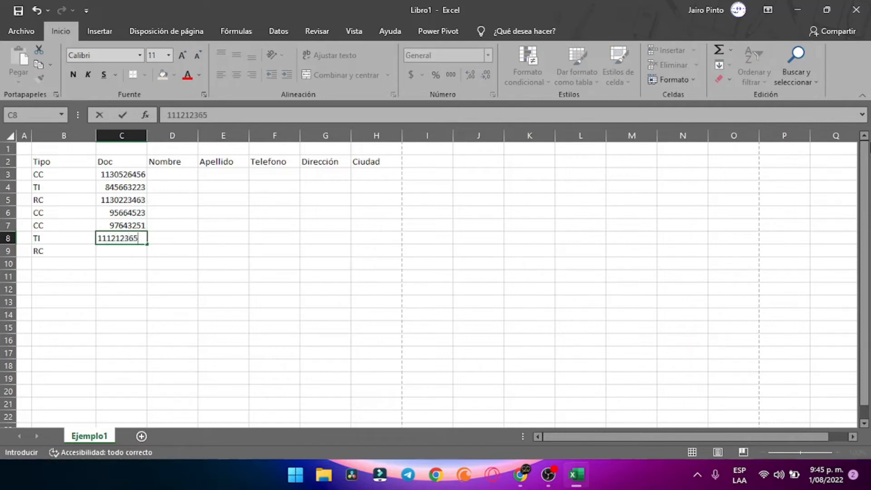
key(Return)
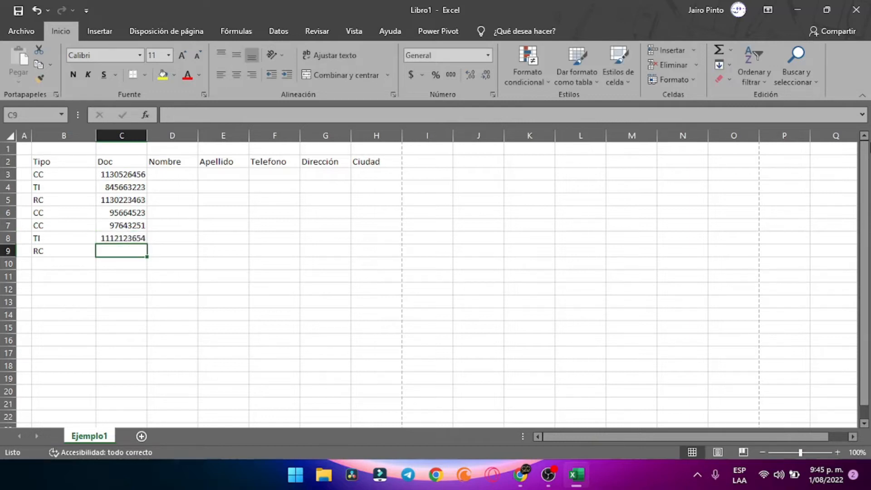
key(Return)
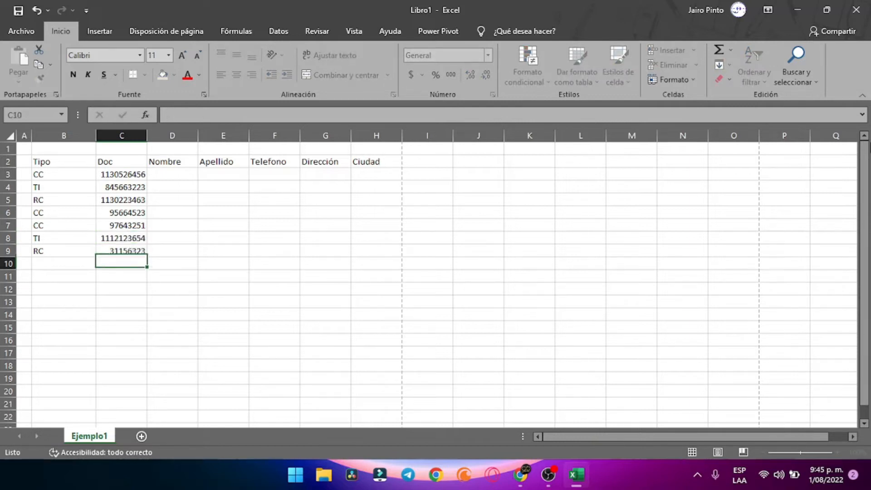
key(Right)
key(Up)
key(Up)
key(Up)
key(Up)
key(Up)
key(Up)
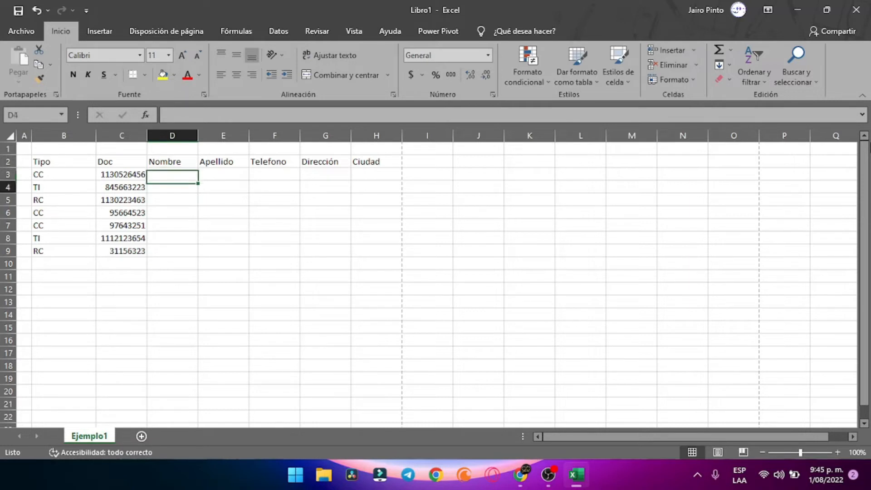
Enter the first three first names into D3:D5 of the Nombre column
key(Up)
text(Pedro})
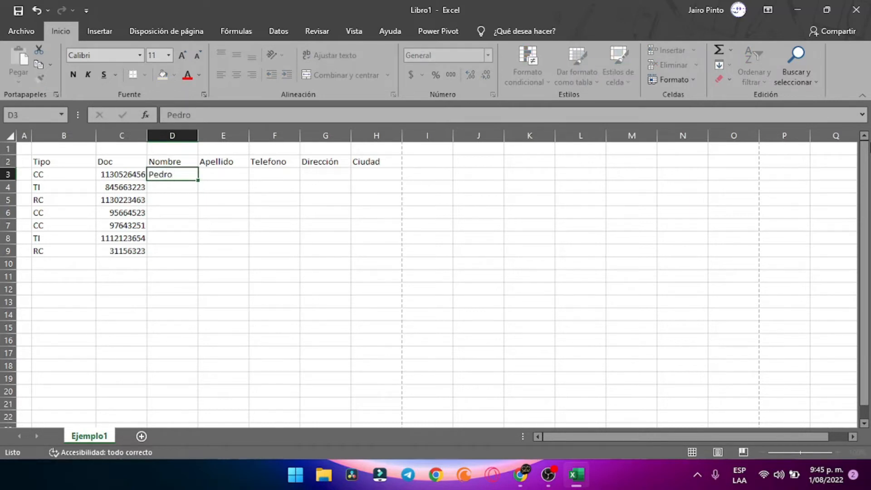
key(Return)
text(Juan)
key(Return)
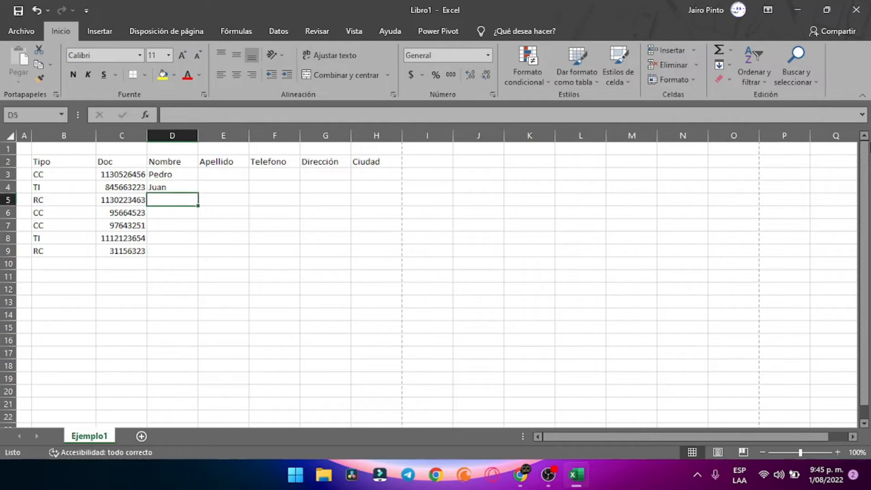
text(CAmilo)
key(BackSpace)
key(BackSpace)
key(BackSpace)
key(BackSpace)
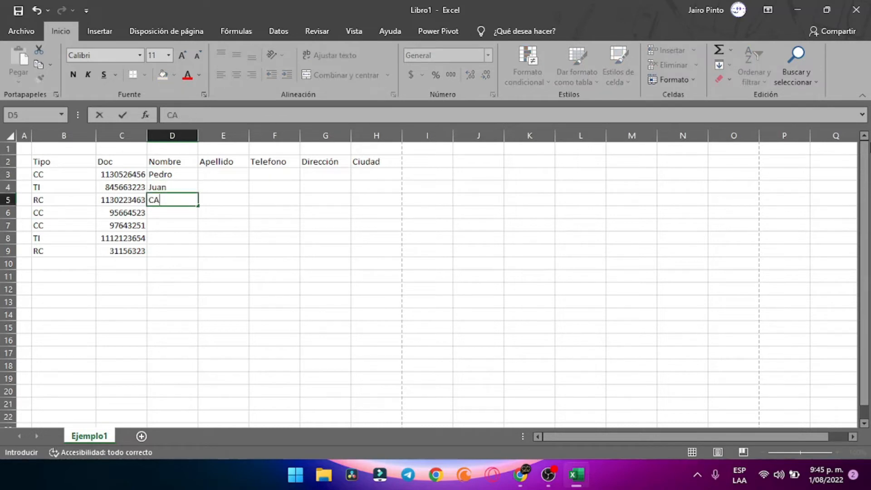
key(BackSpace)
text(amila)
key(Return)
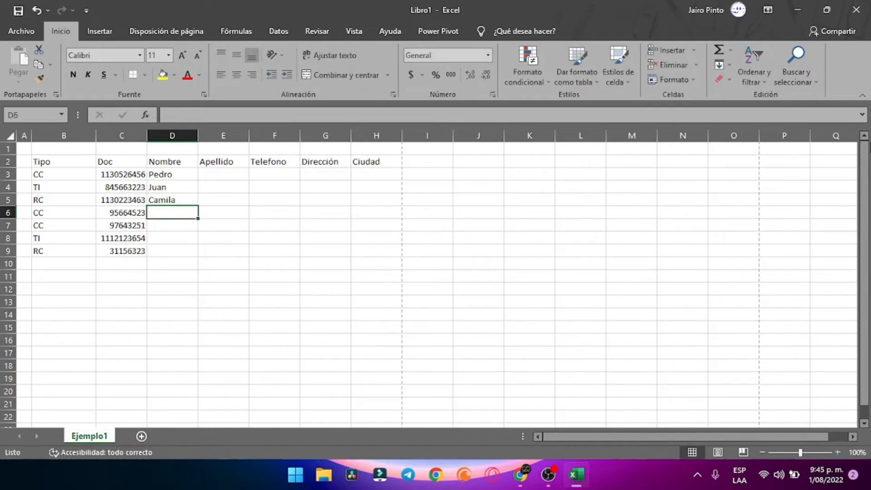
Enter the remaining first names into D6:D9
text(ISabel)
key(Return)
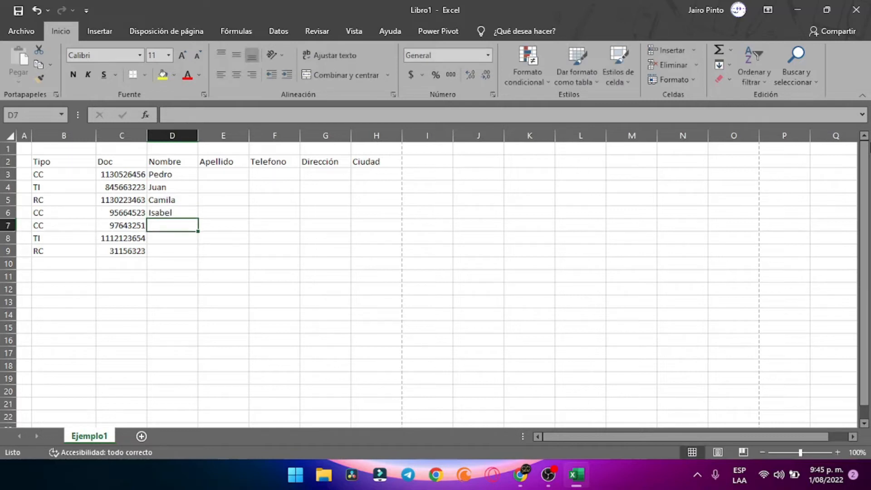
text(Sandra)
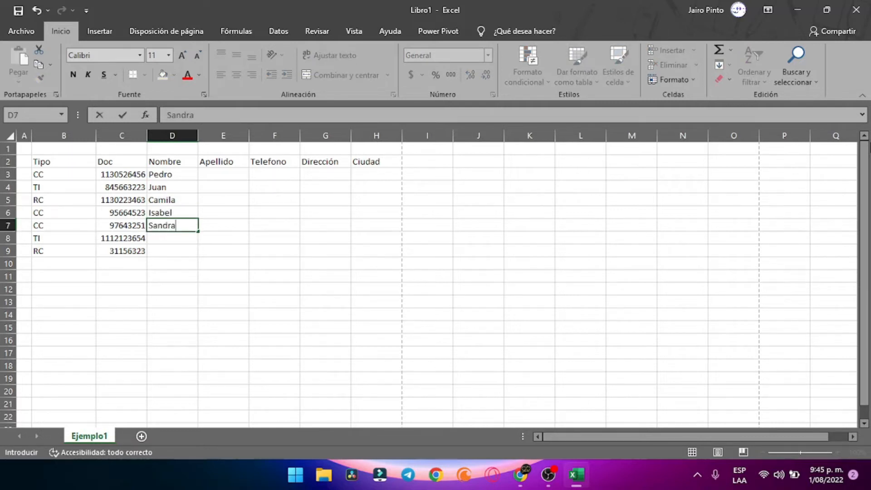
key(Return)
text(Ma)
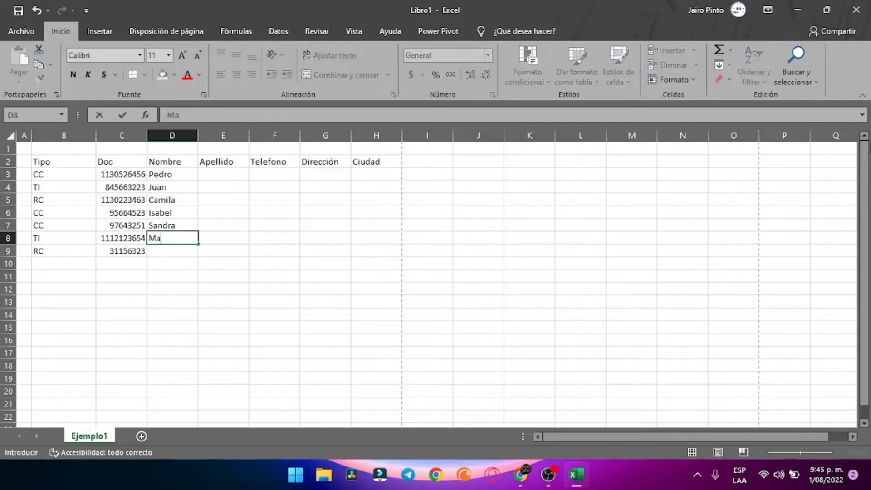
text(rcos)
key(Return)
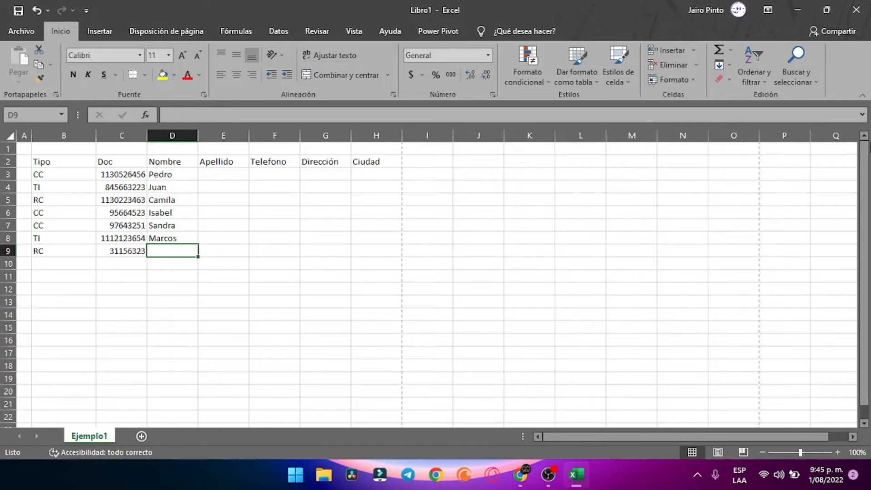
text(Israe)
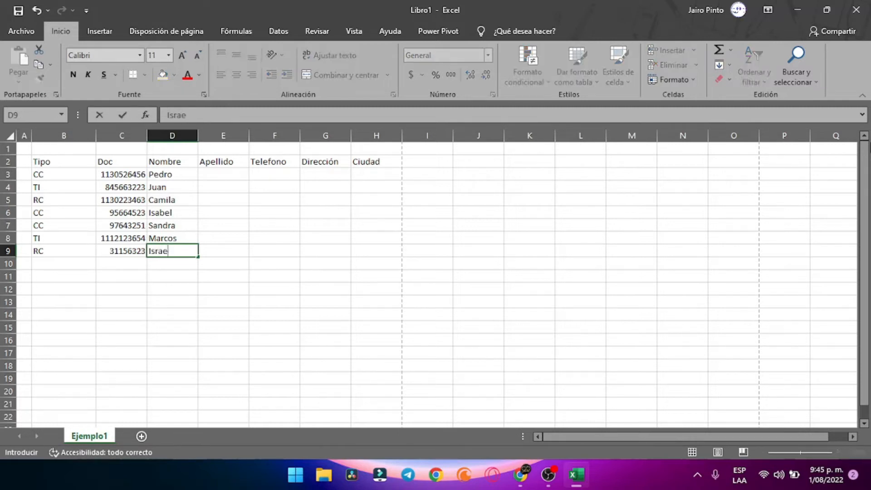
key(Tab)
key(Up)
key(Up)
key(Up)
key(Up)
key(Up)
key(Up)
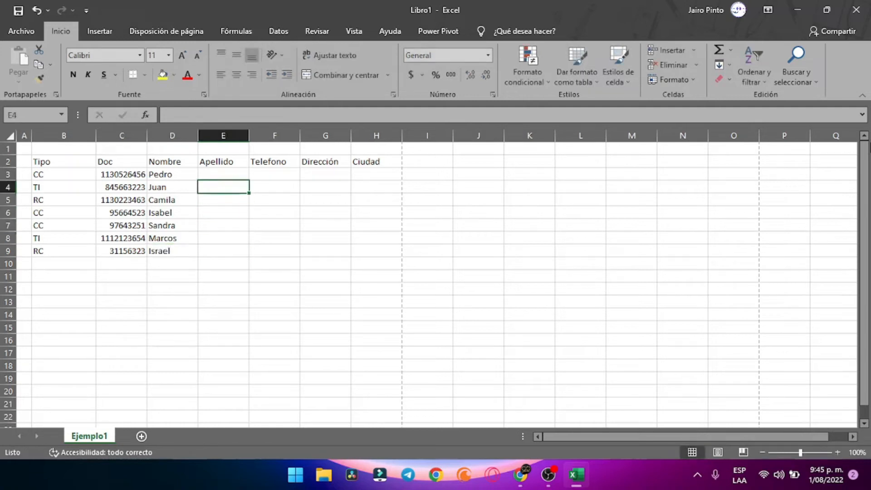
Type the first three surnames into E3:E5 of the Apellido column
key(Return)
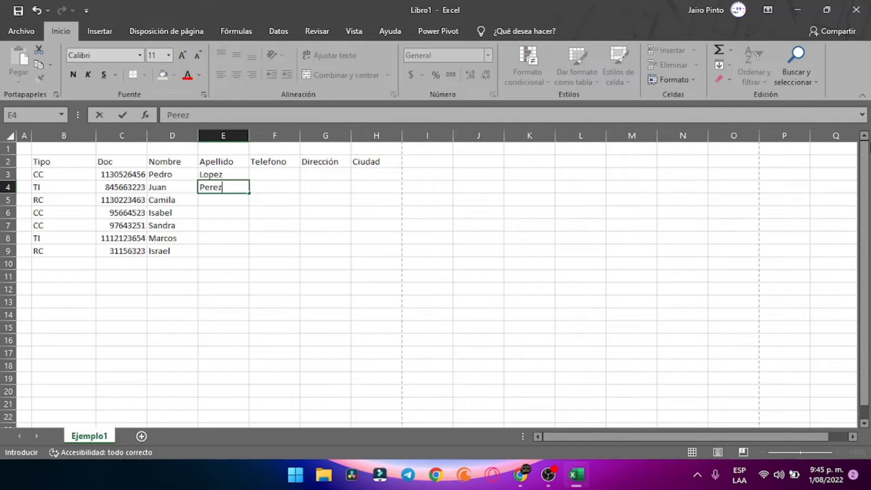
key(Return)
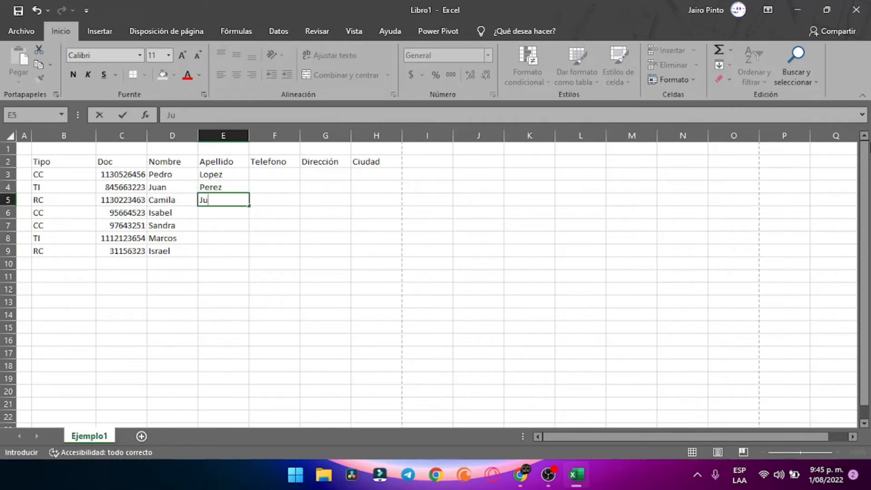
key(BackSpace)
key(Return)
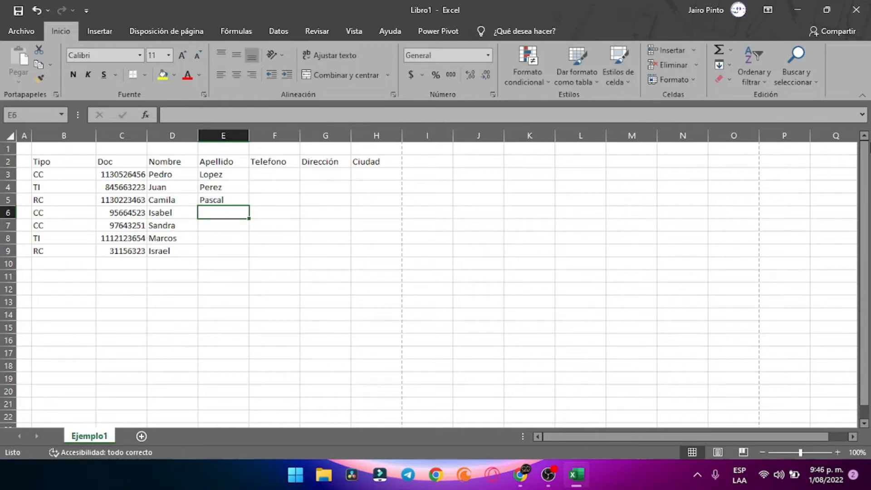
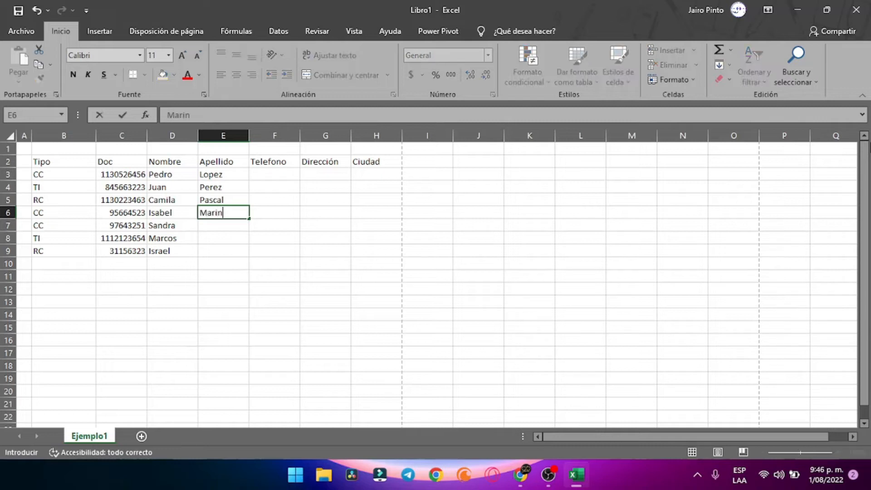
Complete the surnames in E6:E9
key(Return)
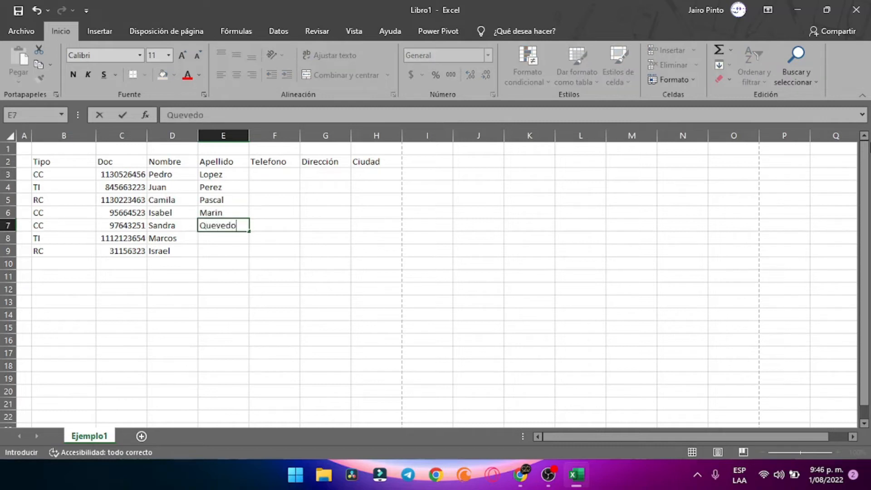
key(Return)
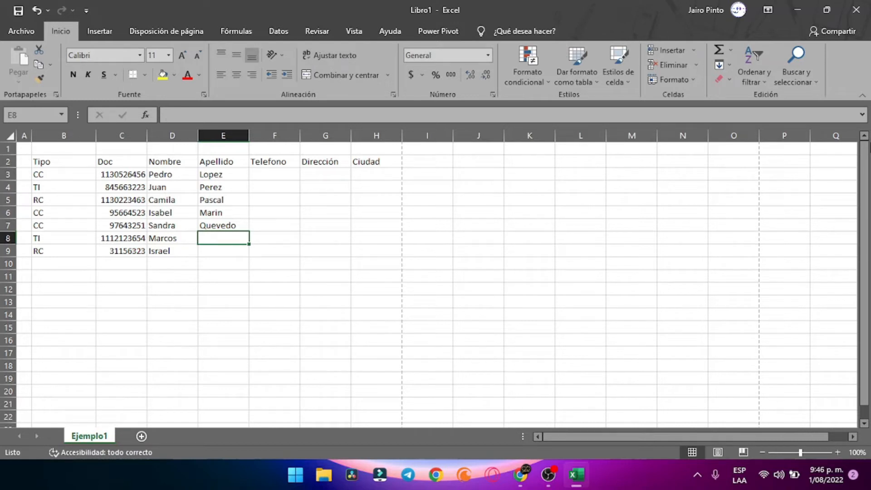
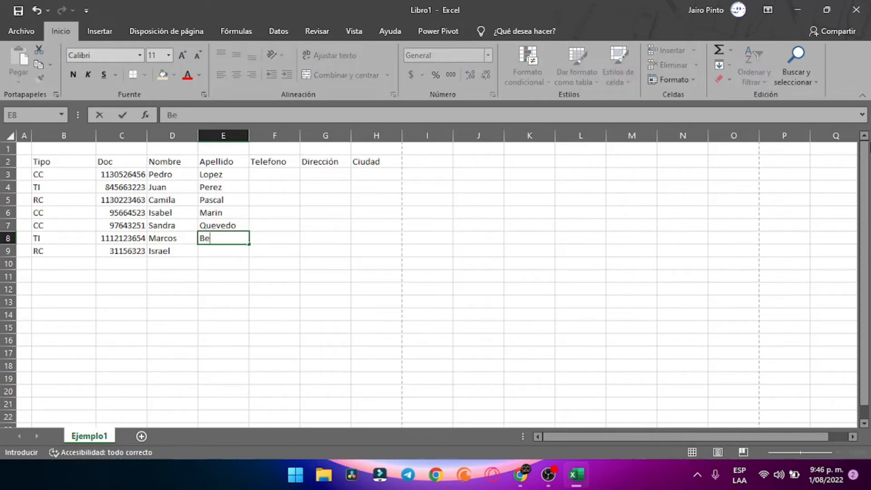
key(Return)
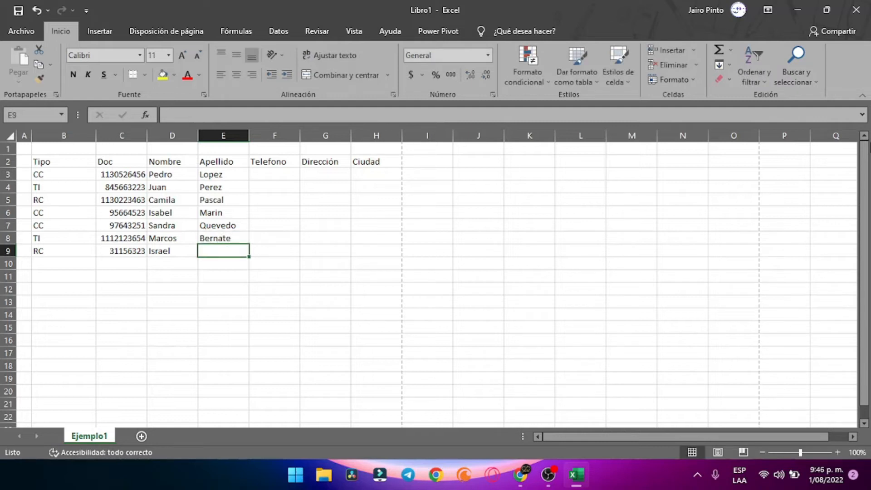
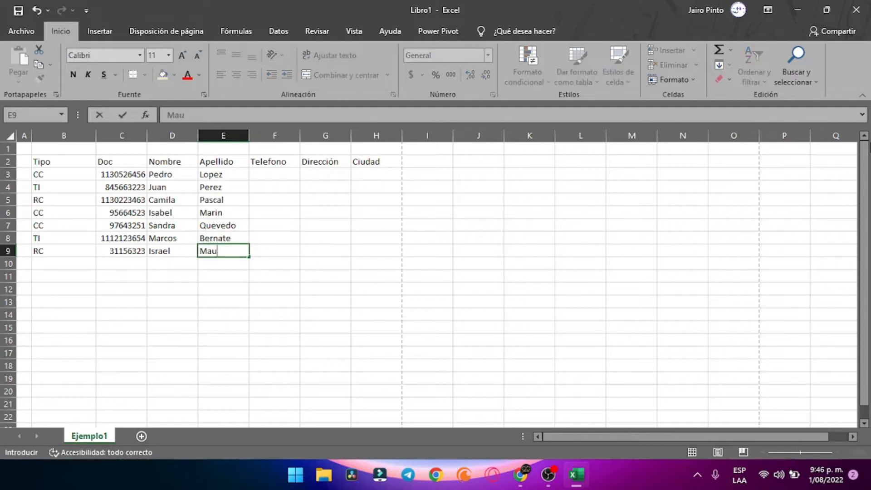
key(Return)
key(Right)
key(Up)
key(Up)
key(Up)
key(Up)
key(Up)
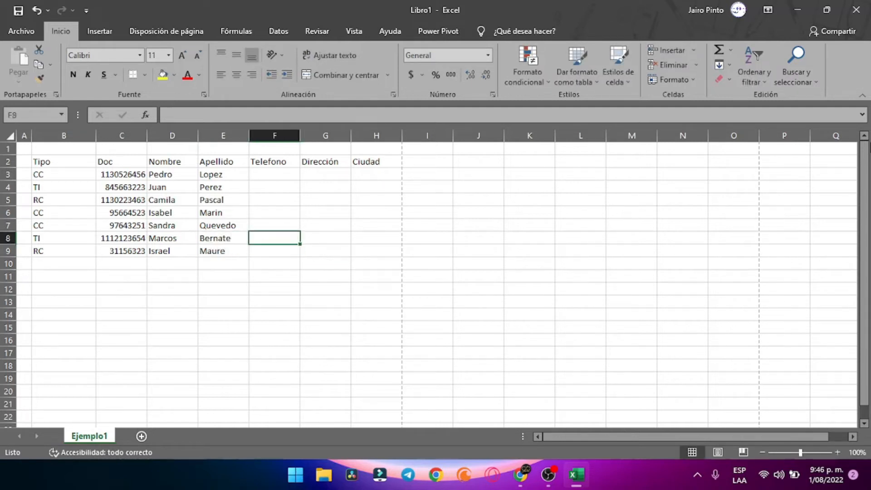
Enter a ten-digit phone number in F3, trimming the extra digit, and widen column F slightly
key(Up)
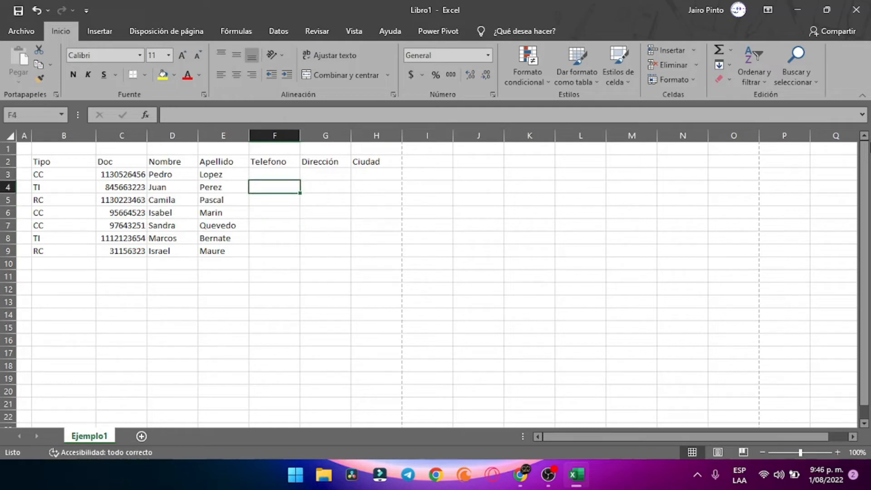
key(Up)
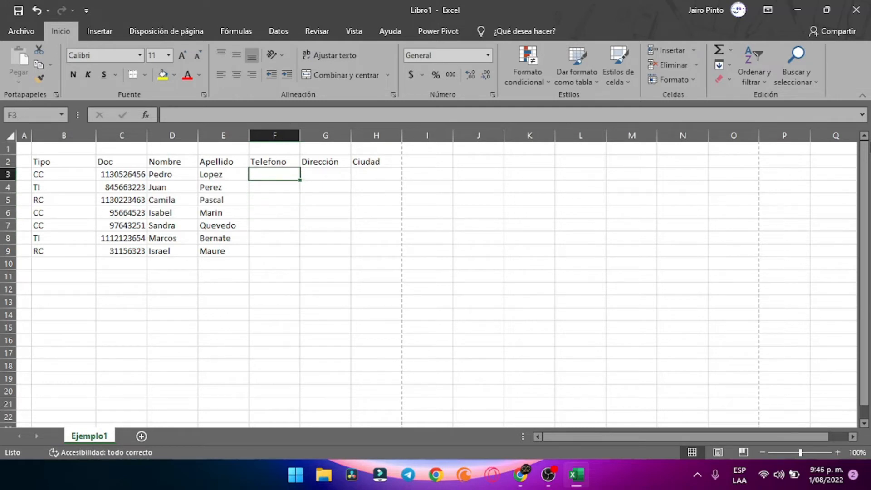
text(31222164)
key(BackSpace)
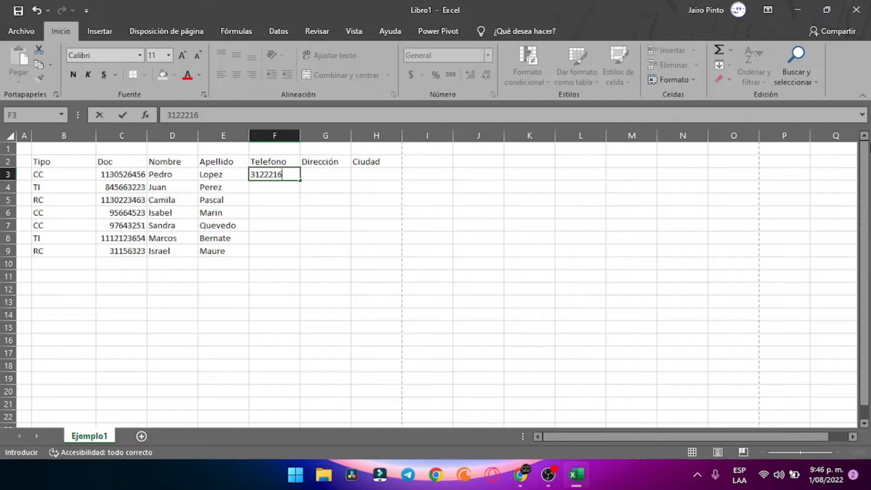
key(BackSpace)
key(BackSpace)
key(BackSpace)
key(BackSpace)
key(BackSpace)
key(BackSpace)
text(222)
key(Return)
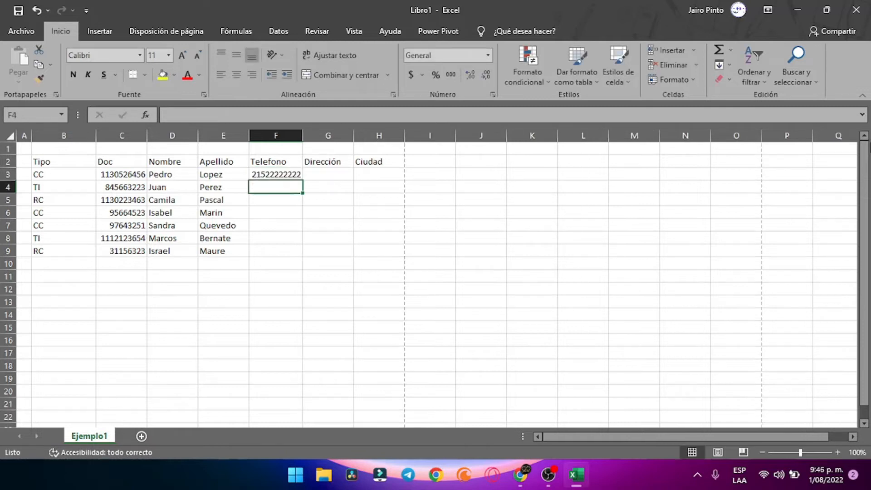
mouse_move(303, 135)
mouse_down()
mouse_move(324, 137)
mouse_move(309, 136)
mouse_up()
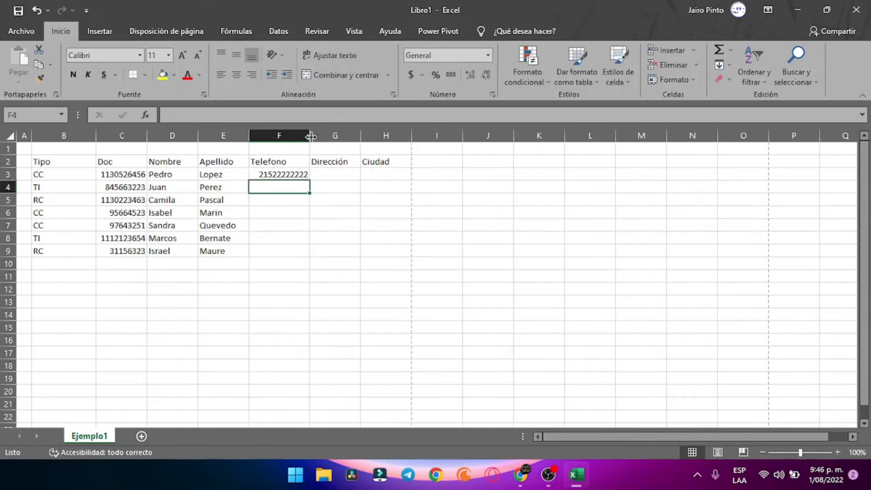
click(286, 178)
double_click(286, 178)
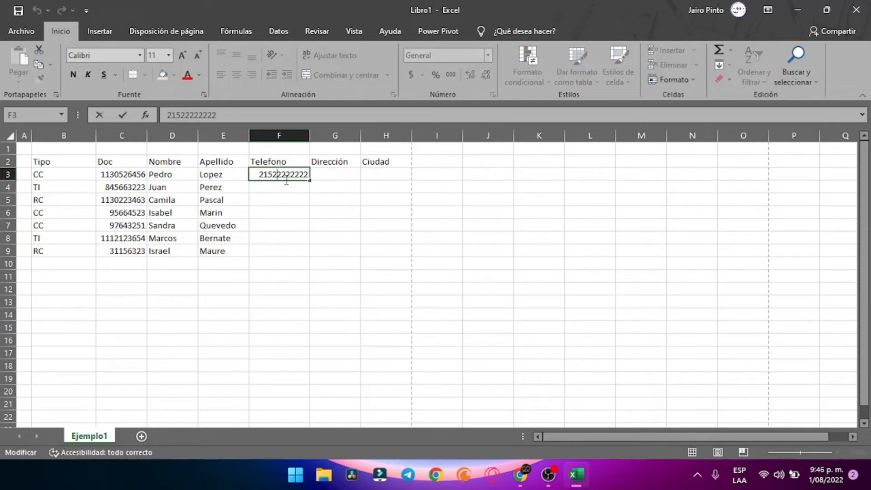
key(BackSpace)
key(Return)
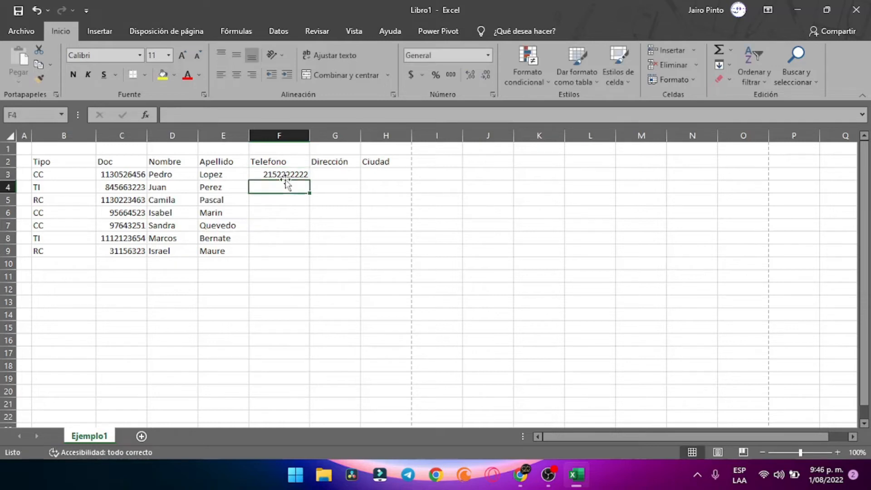
key(Up)
Fill F3's phone number down through F9
click(280, 195)
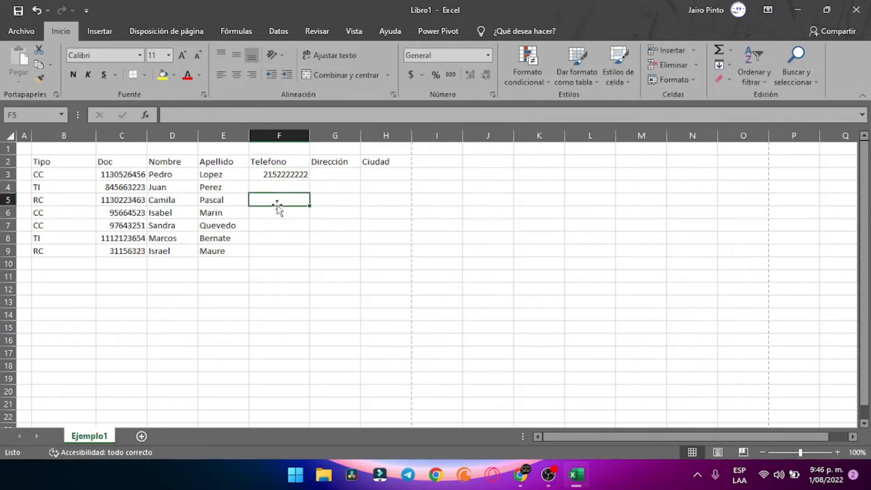
click(273, 174)
drag(274, 248, 268, 170)
click(273, 211)
click(285, 178)
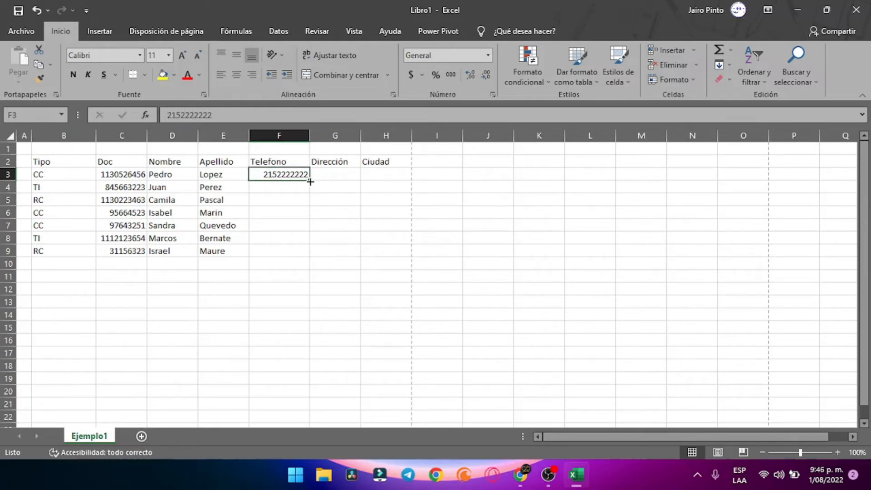
drag(311, 181, 311, 253)
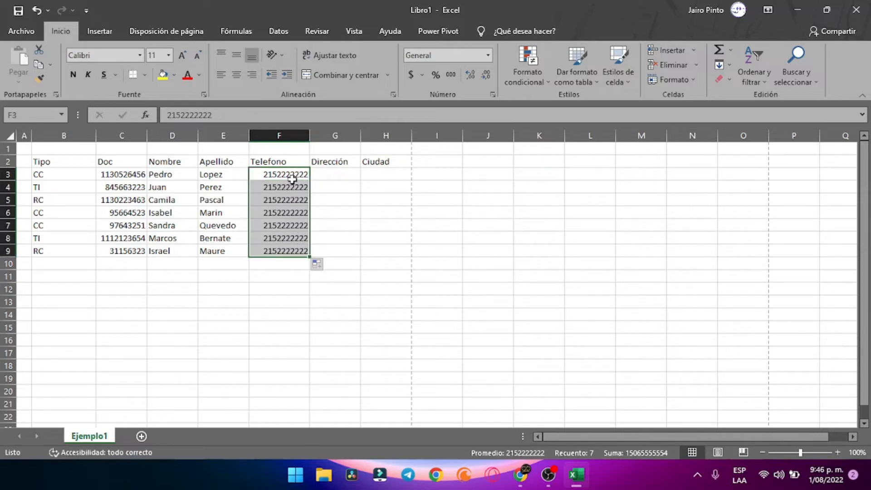
drag(292, 178, 282, 253)
Replace the Telefono values with the sequence 1 to 7 in F3:F9
click(364, 236)
click(293, 176)
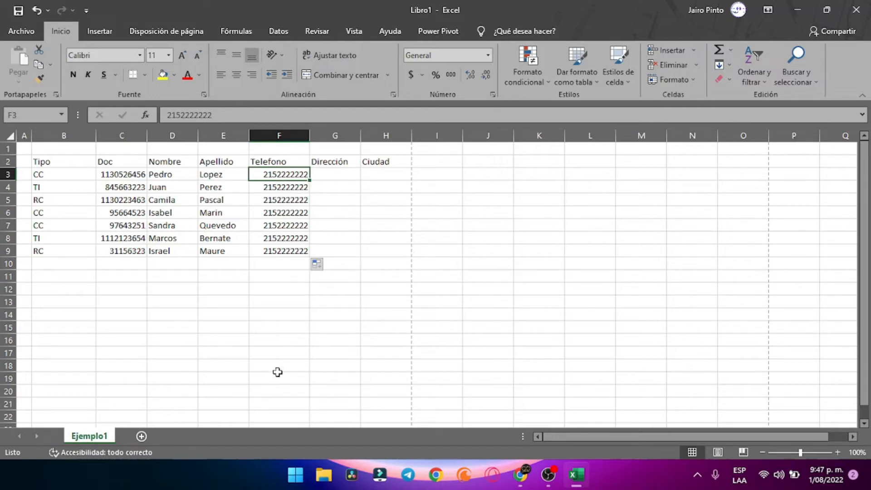
click(286, 197)
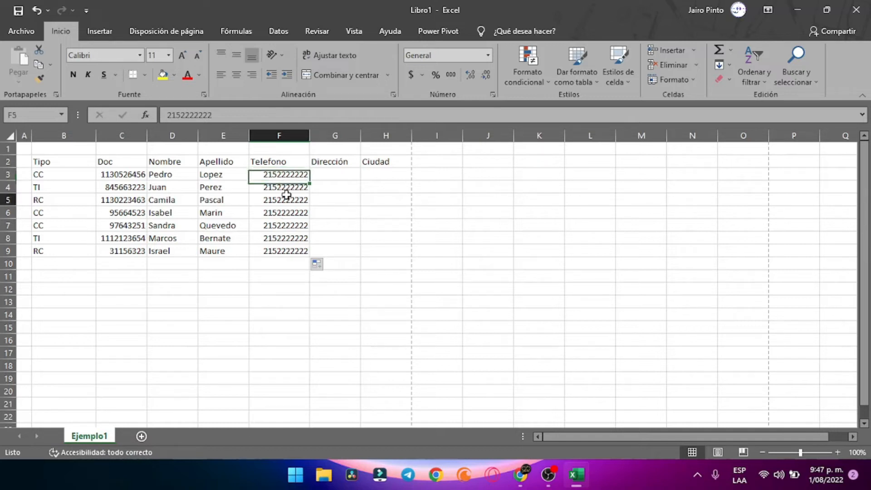
click(286, 179)
text(1)
key(Return)
text(2)
key(Return)
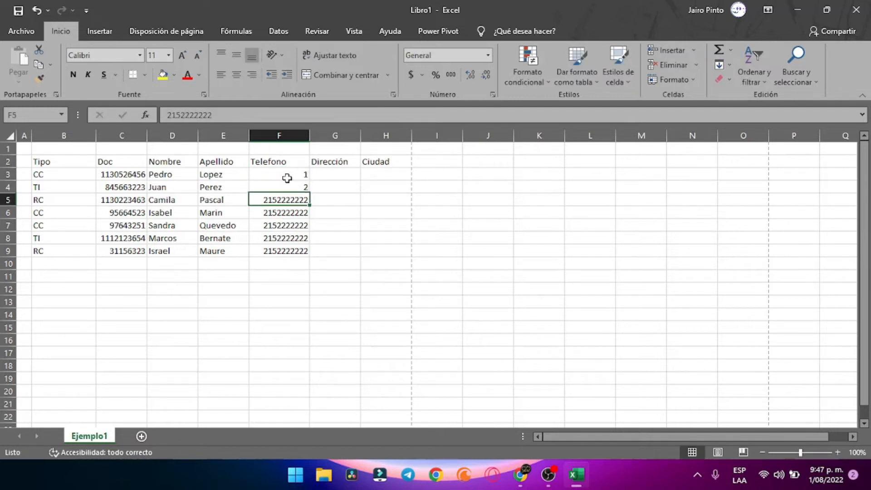
drag(286, 174, 304, 253)
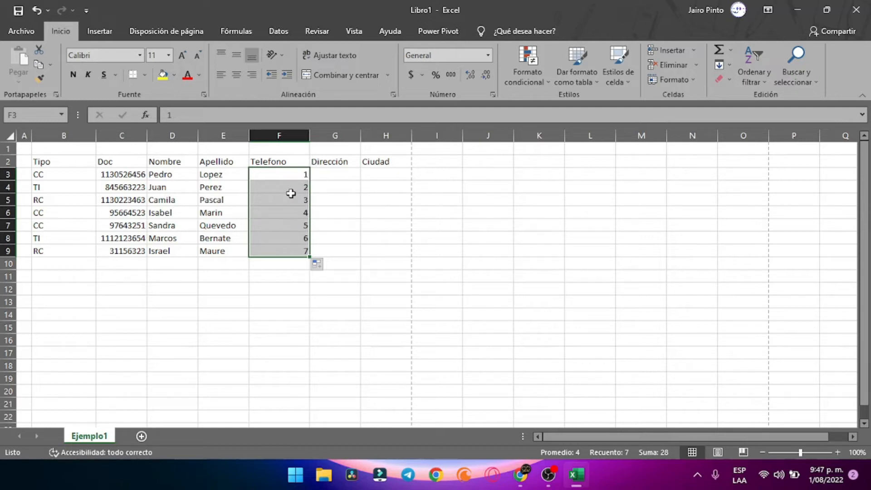
Enter 1, 2, 3 and 4 in cells D13 through G13
click(261, 302)
click(186, 303)
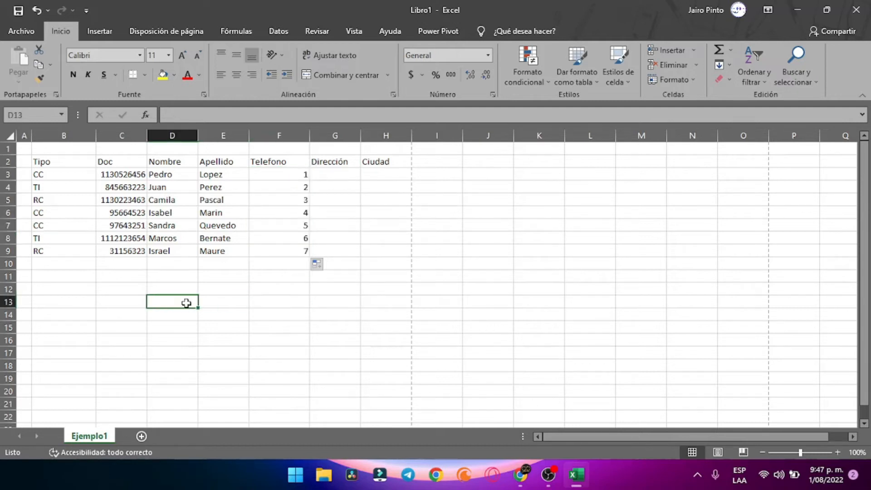
text(1)
key(Tab)
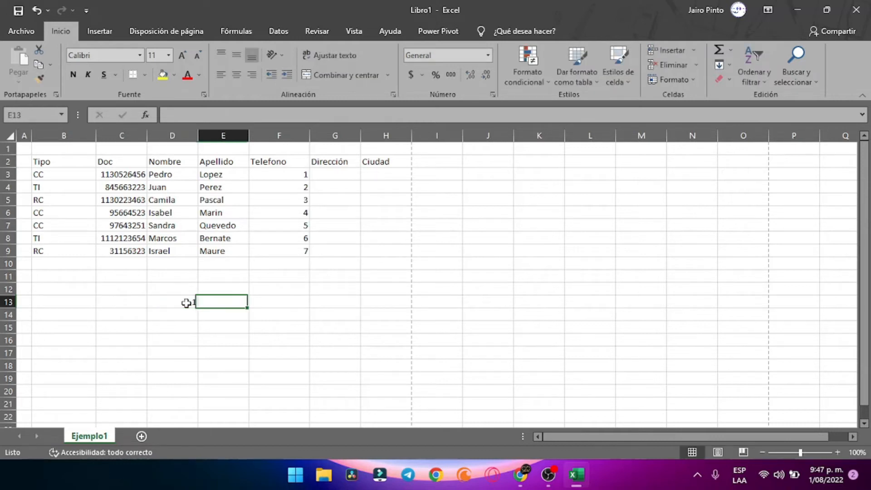
text(2)
key(Tab)
text(3)
key(Tab)
text(4)
key(Return)
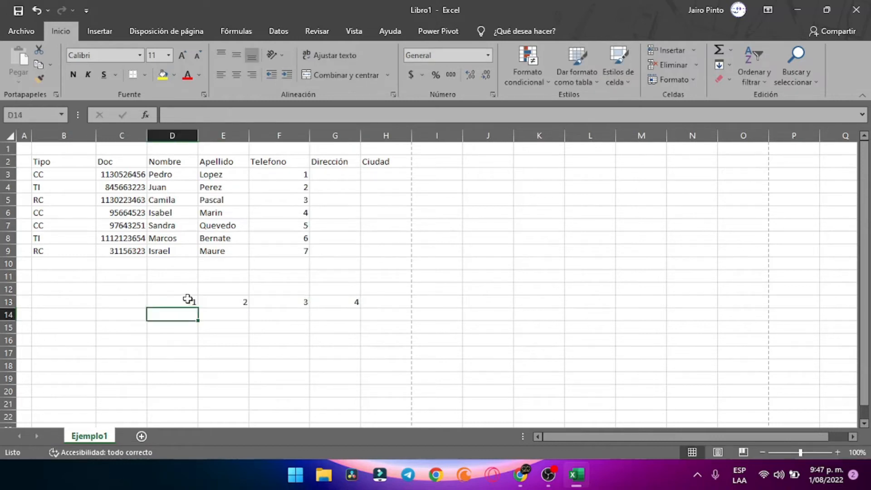
Extend the 1–4 series across to column O, then clear the numbers from row 13
drag(187, 303, 749, 325)
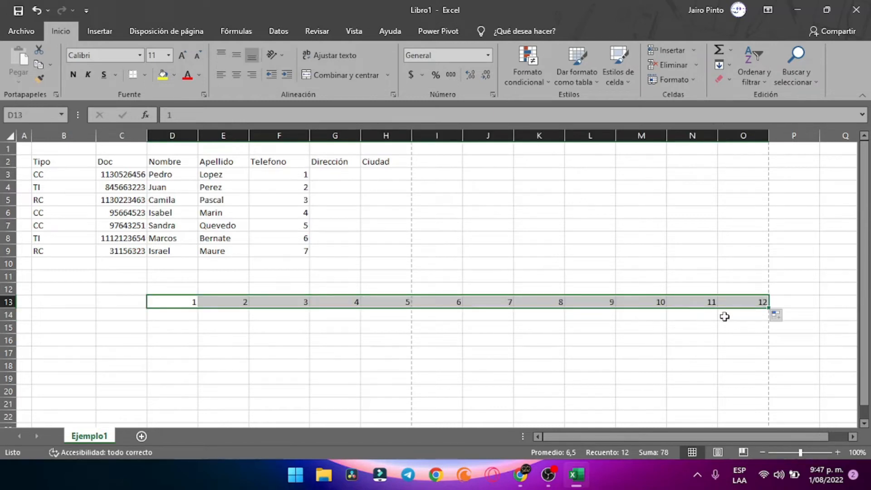
key(Delete)
click(528, 356)
Enter a sample eleven-digit phone number in F3
click(290, 171)
drag(290, 172, 287, 251)
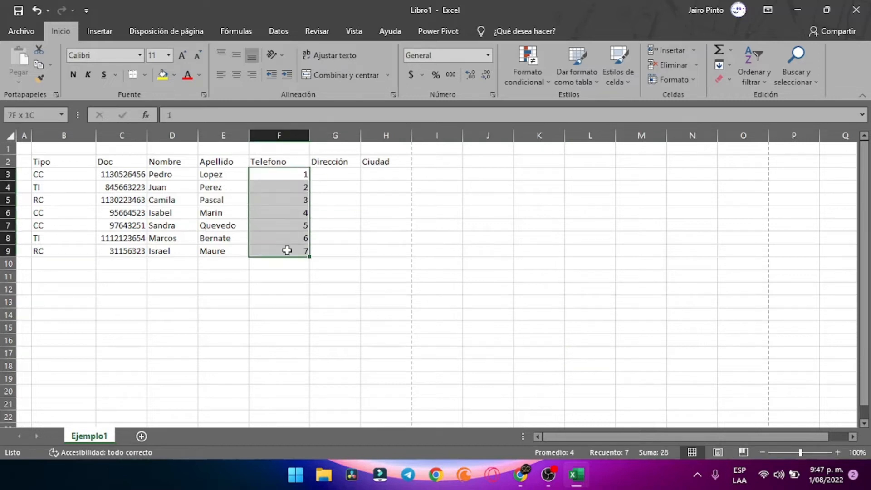
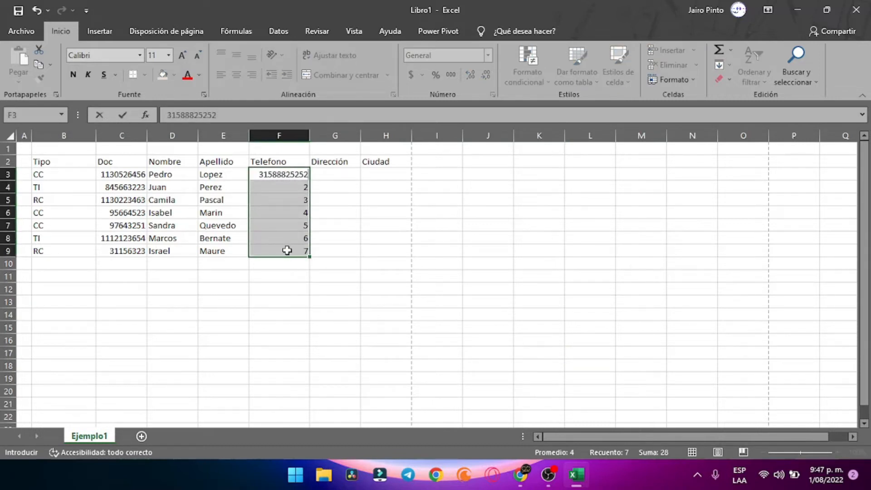
key(Return)
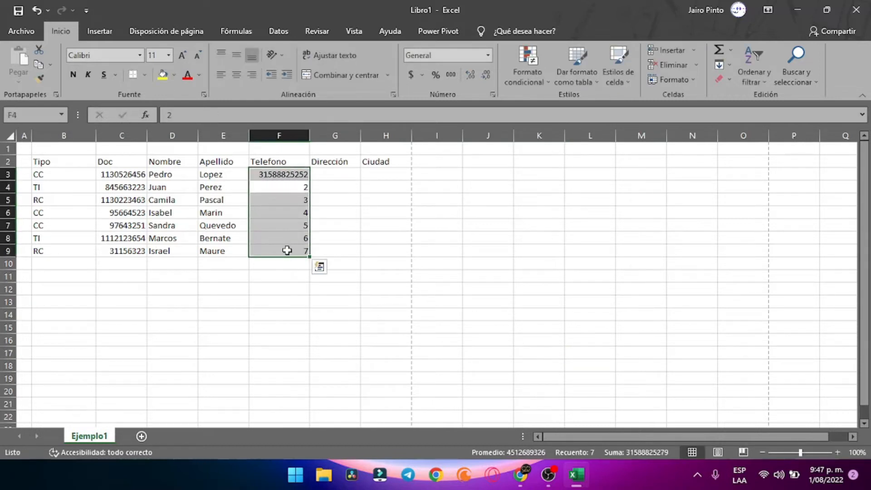
click(319, 175)
Copy the number into F4, change its last digit, and fill F3:F4 down to F9 as a consecutive series
click(303, 176)
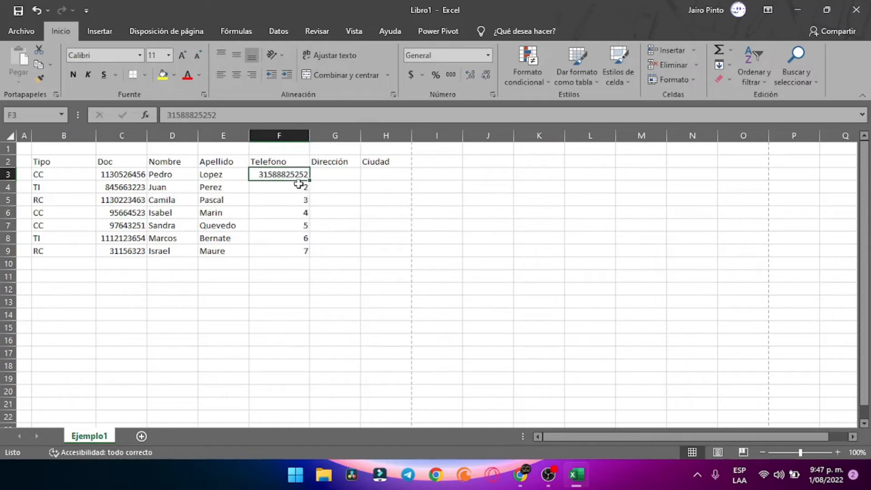
key(ctrl+c)
click(294, 188)
key(ctrl+v)
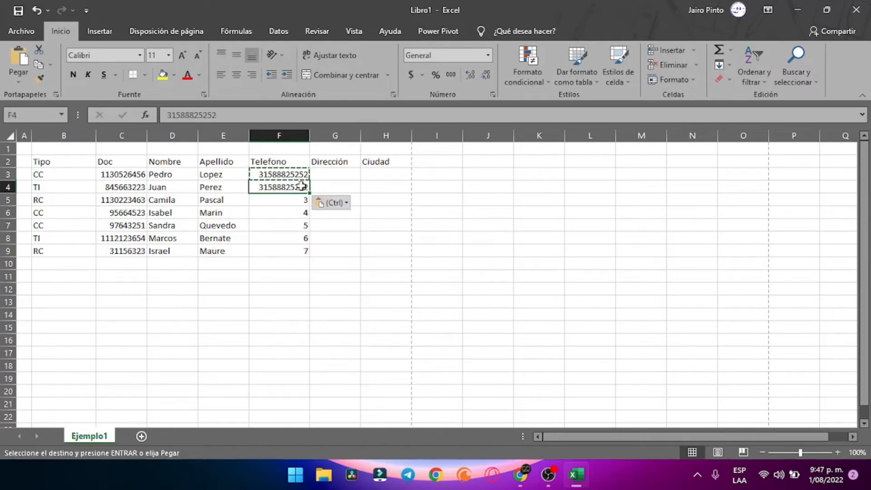
key(F2)
key(BackSpace)
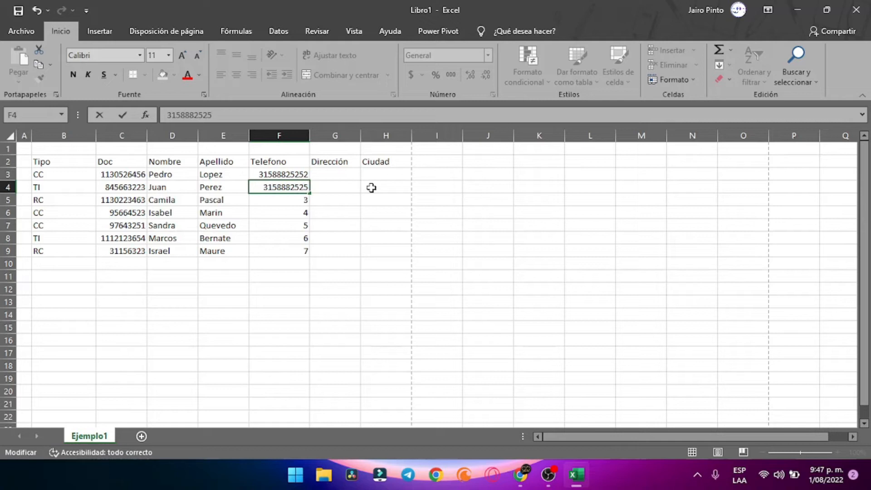
text(2)
key(Return)
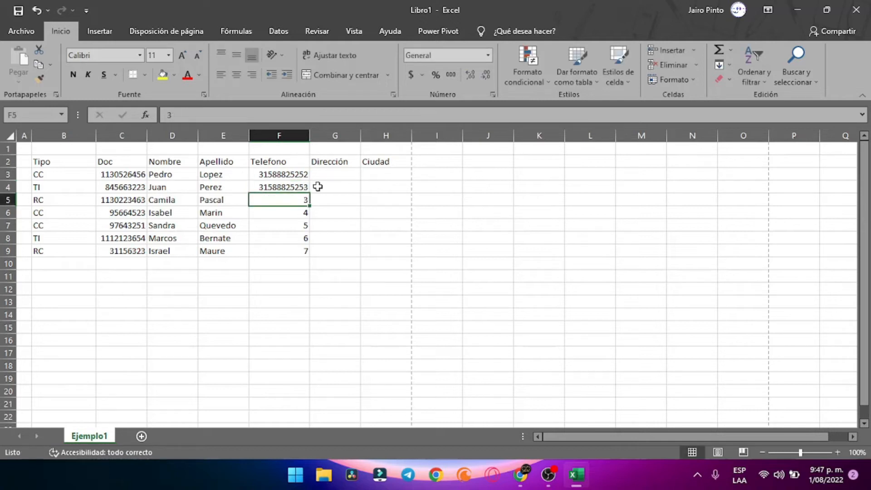
click(294, 178)
drag(293, 181, 299, 251)
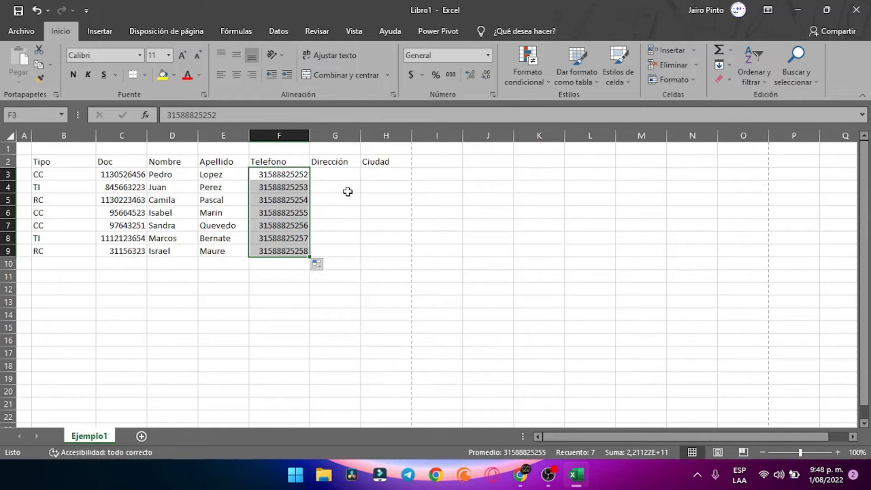
Enter a sample street address in G3 and paste it into G4:G9
click(346, 176)
text(calle 1 # 2 - 3)
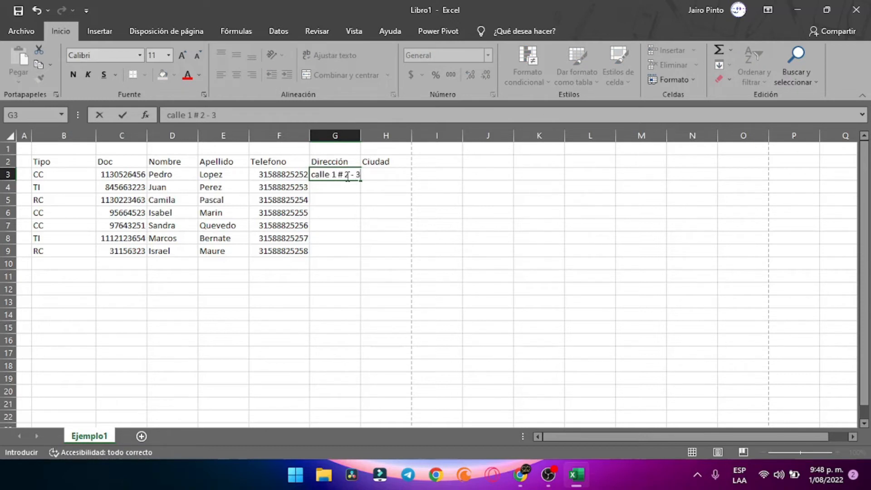
key(Return)
click(347, 176)
key(ctrl+c)
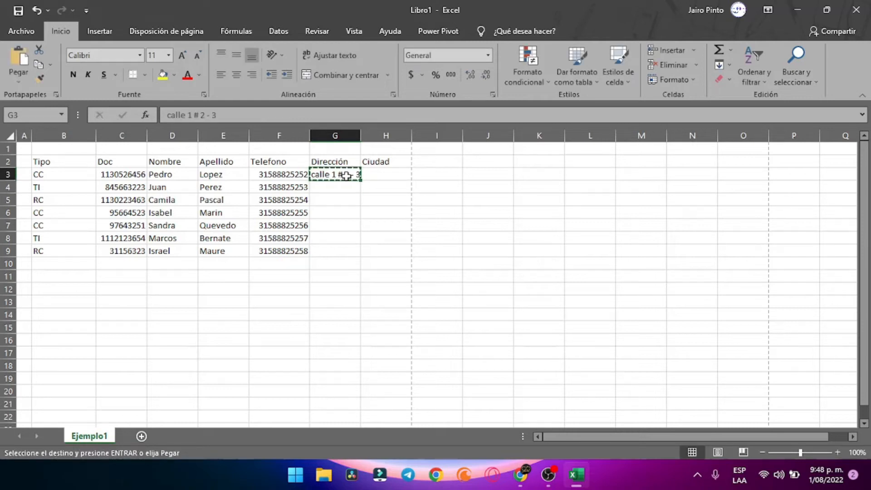
key(Down)
key(shift+Down)
key(shift+Down)
key(shift+Down)
key(shift+Down)
key(shift+Down)
key(ctrl+v)
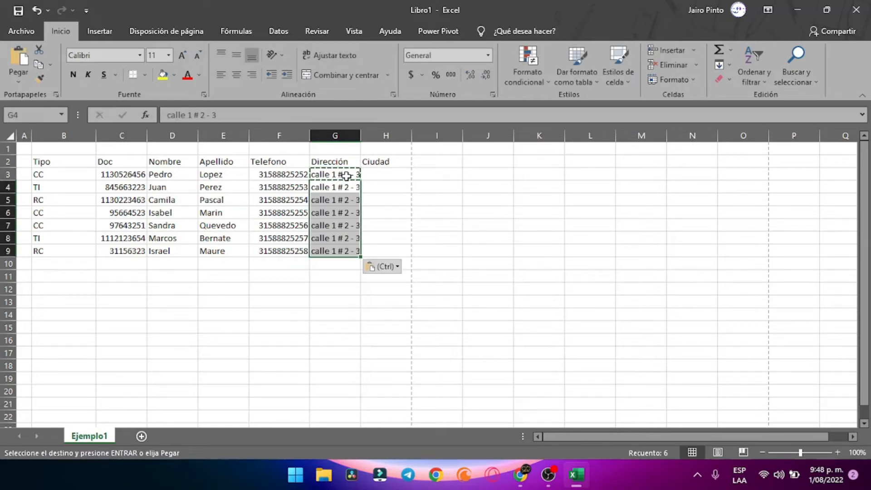
AutoFit column G, then cancel the copy and undo the addresses pasted below G3
double_click(361, 135)
click(475, 214)
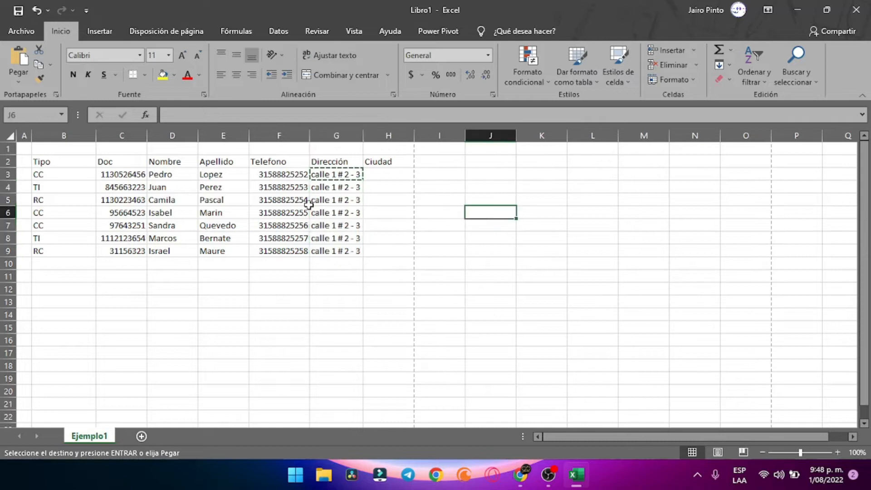
click(339, 177)
key(Escape)
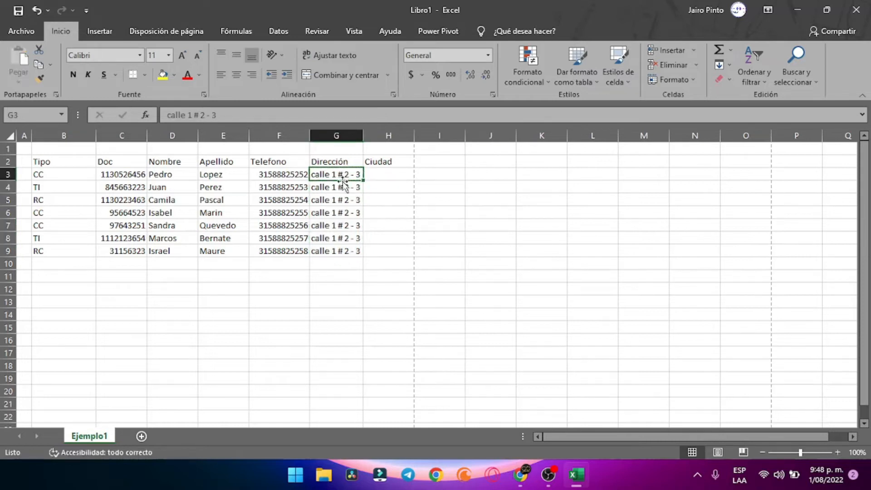
key(ctrl+z)
key(ctrl+z)
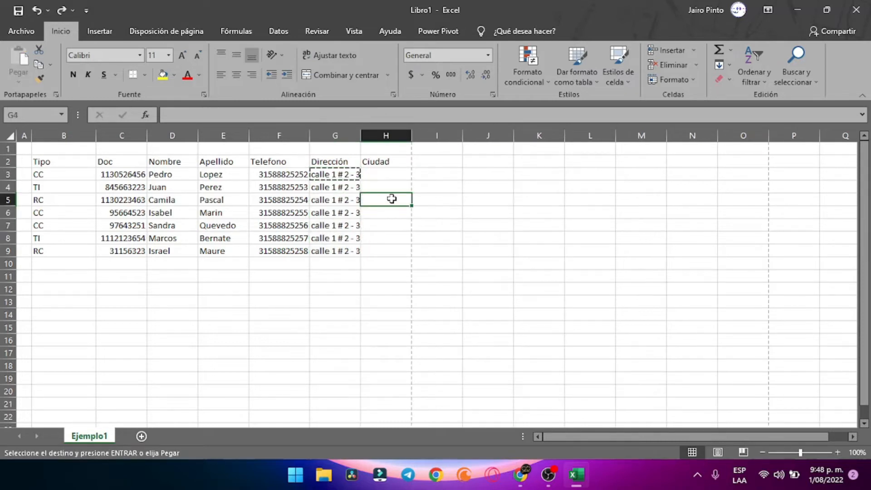
Widen columns G and F by dragging their header borders
click(391, 199)
mouse_move(358, 135)
mouse_down()
mouse_move(387, 135)
mouse_move(375, 134)
mouse_up()
drag(306, 133, 312, 134)
key(Left)
click(363, 178)
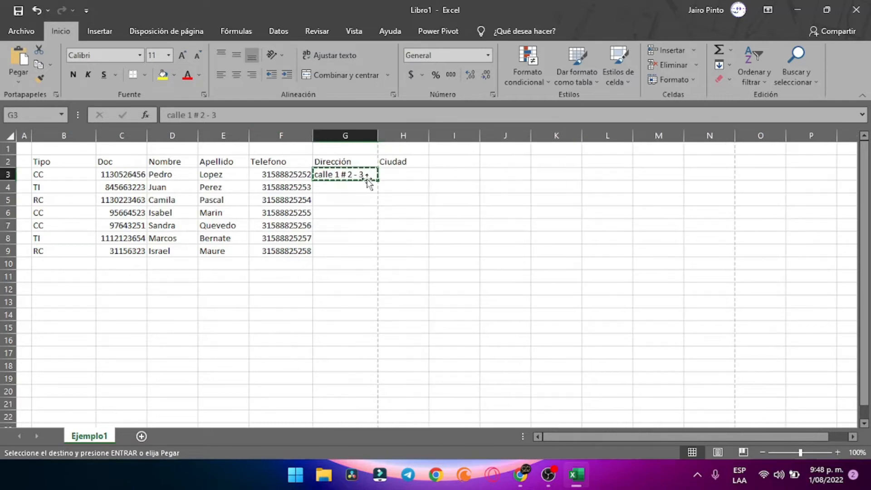
Copy the street address from G3 into G4
key(Escape)
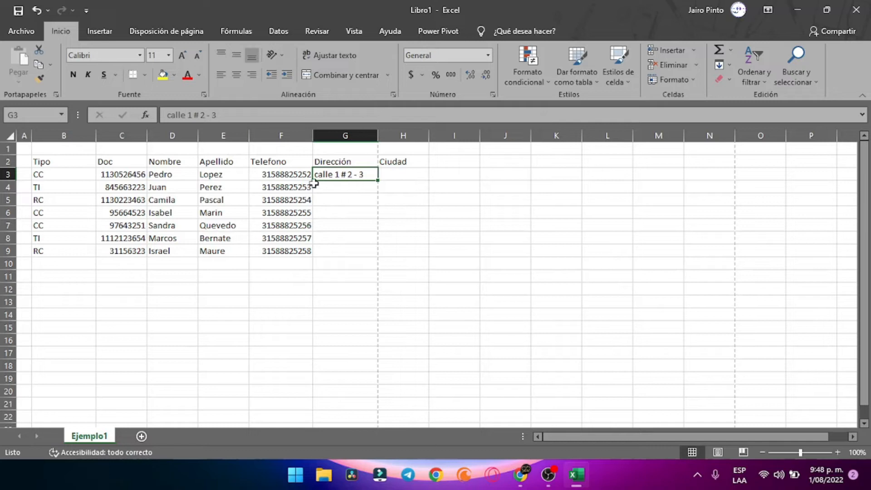
key(ctrl+c)
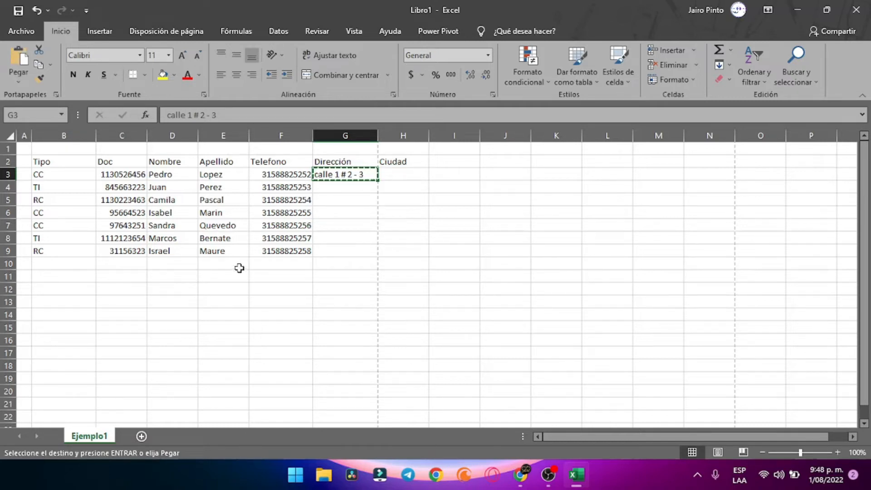
click(338, 190)
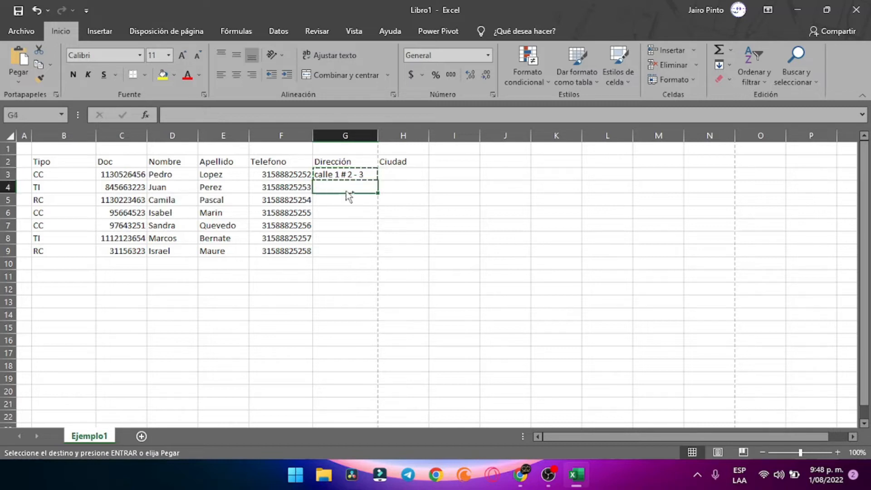
key(ctrl+v)
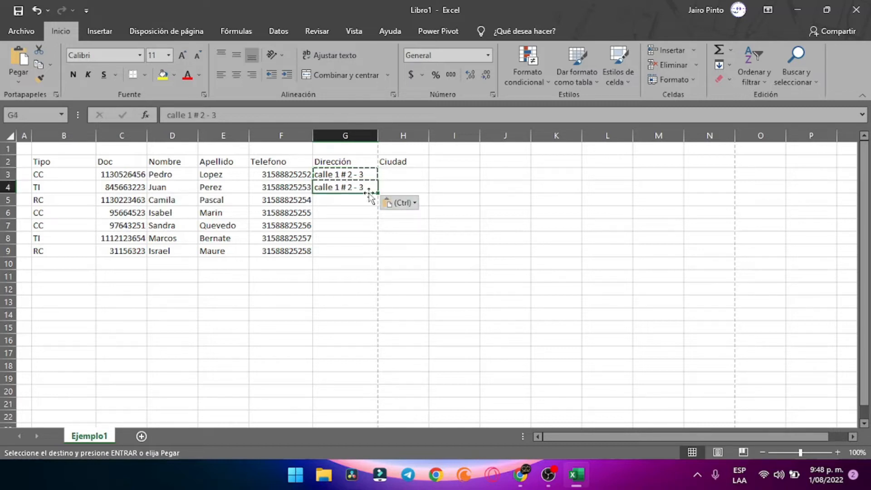
click(342, 201)
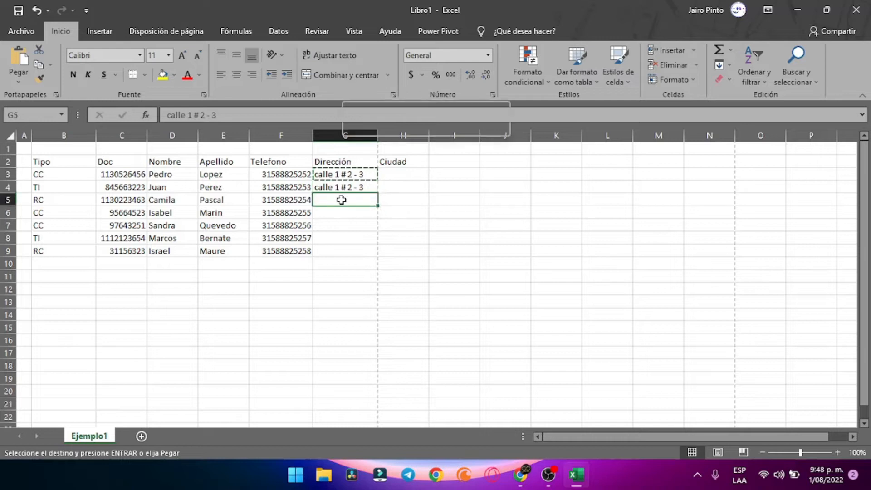
Paste the address into G5 and fill it down to G8 so its last number increments
right_click(341, 199)
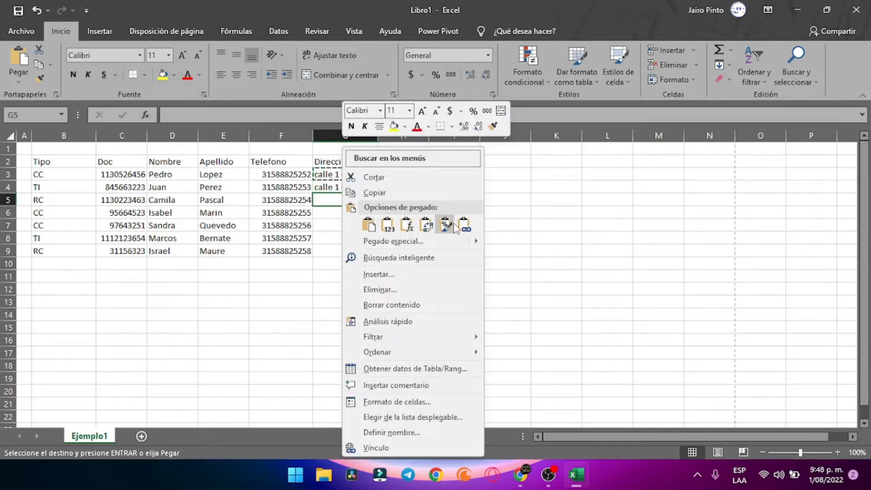
click(371, 225)
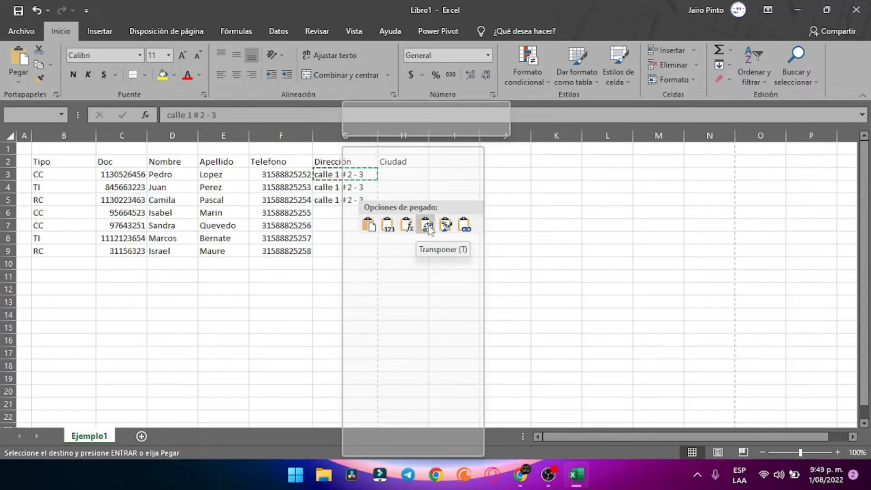
click(368, 226)
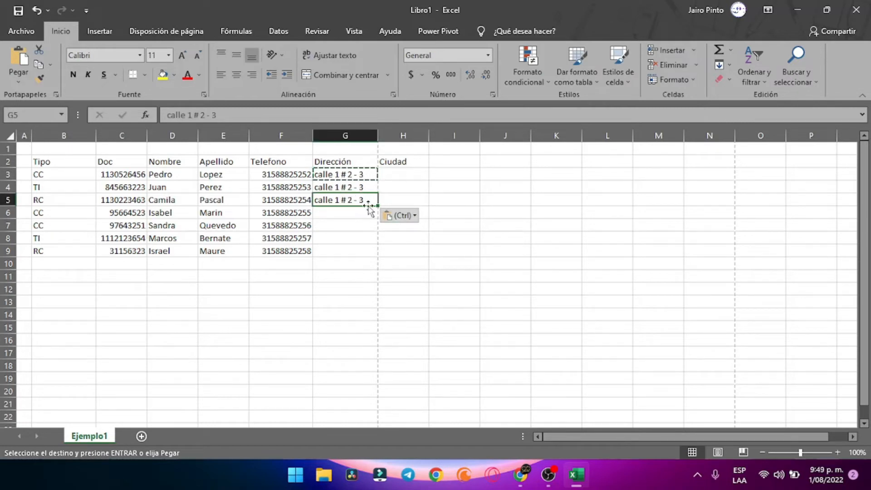
drag(378, 205, 376, 243)
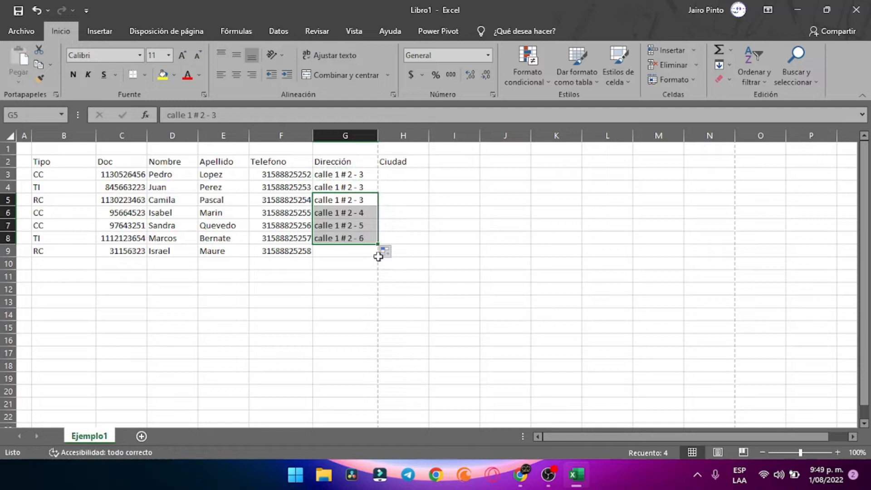
click(371, 257)
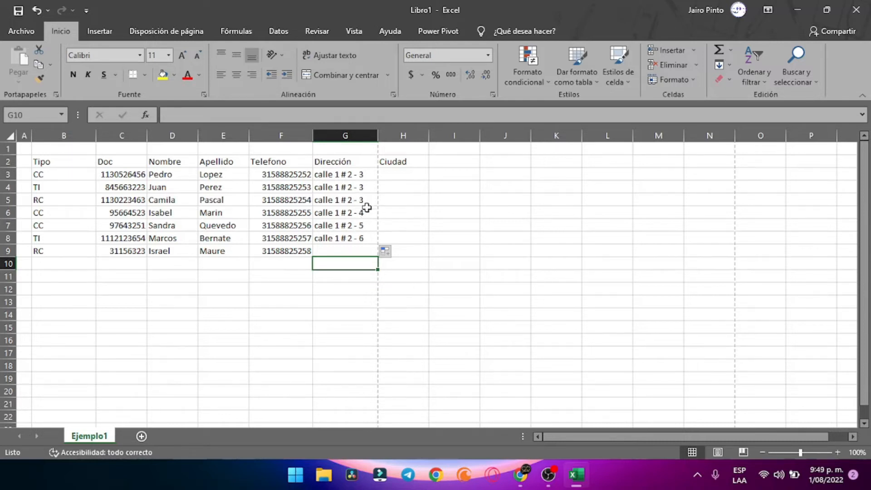
Extend the address series from G8 into G9
click(366, 241)
drag(378, 244, 376, 256)
click(488, 250)
Enter Cali, Bogotá, Jamundí, Jumbo, Cali, Pereira and Manizalez down H3:H9
click(408, 177)
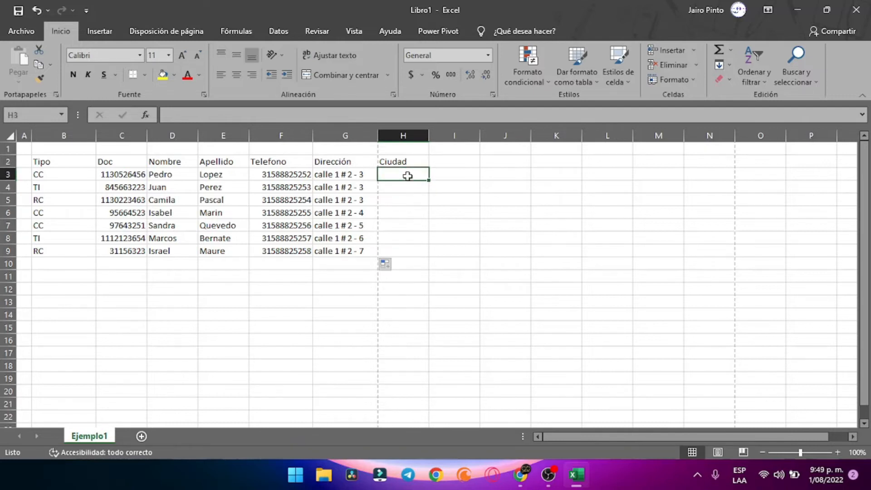
text(Cali)
key(Return)
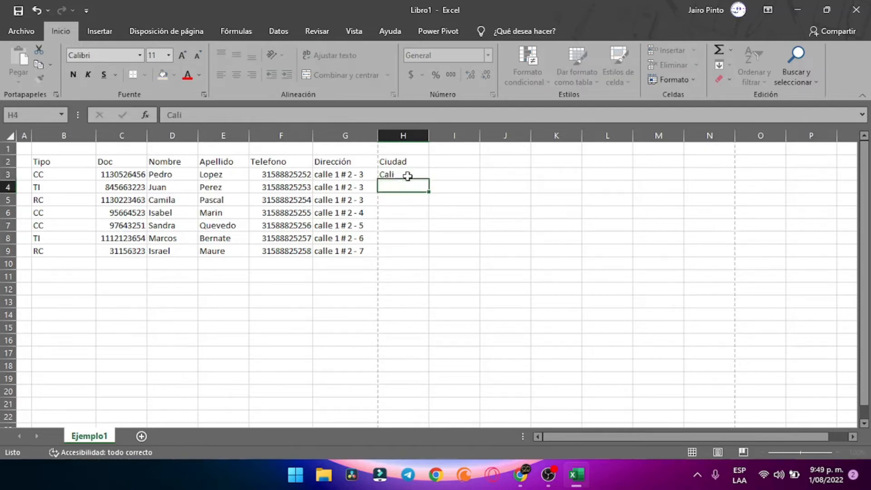
text(Bogot)
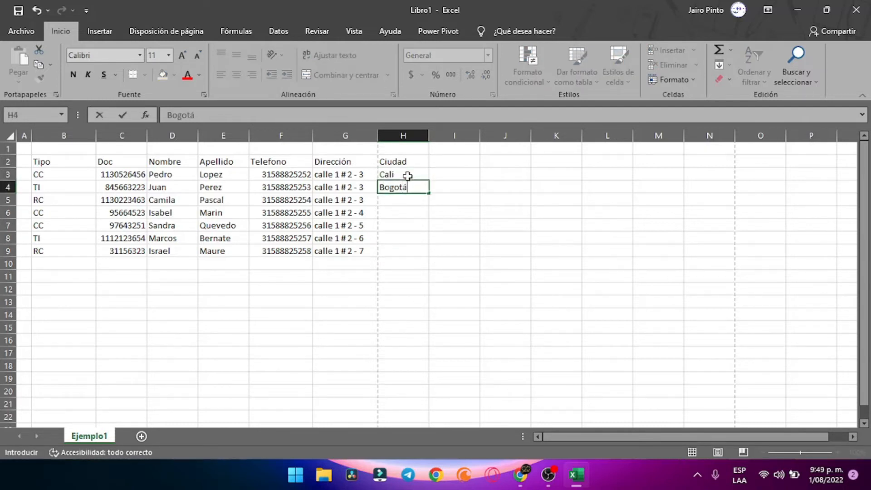
text(á)
key(Return)
text(Jamundí)
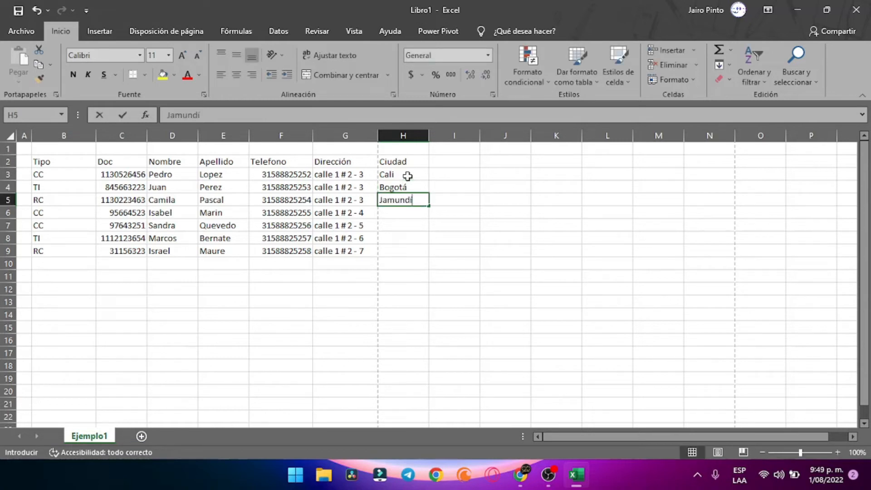
key(Return)
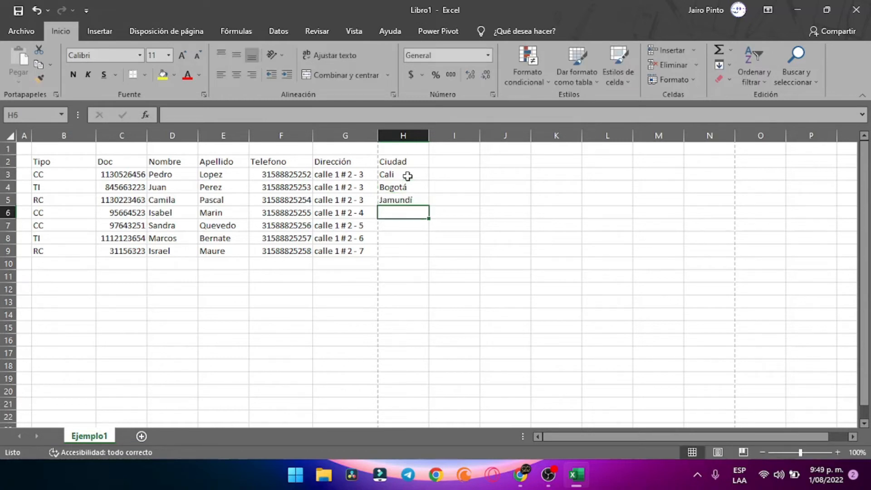
text(Jumbo)
key(Return)
text(Cali)
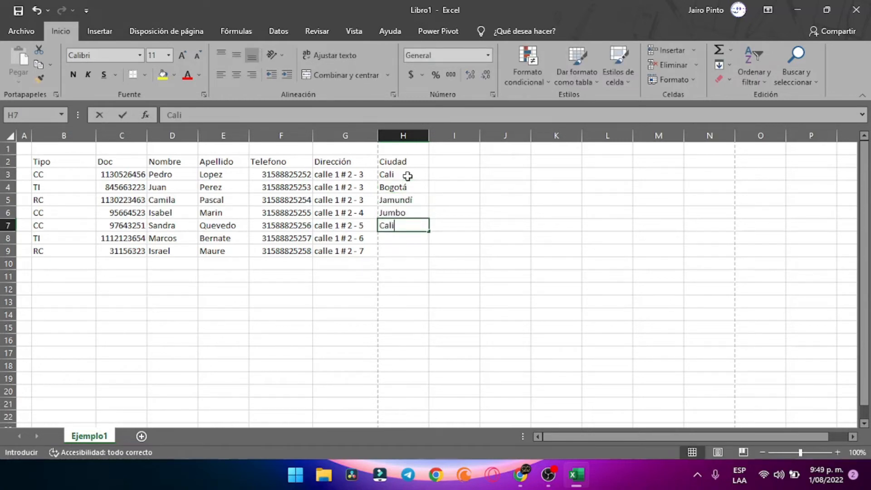
key(Return)
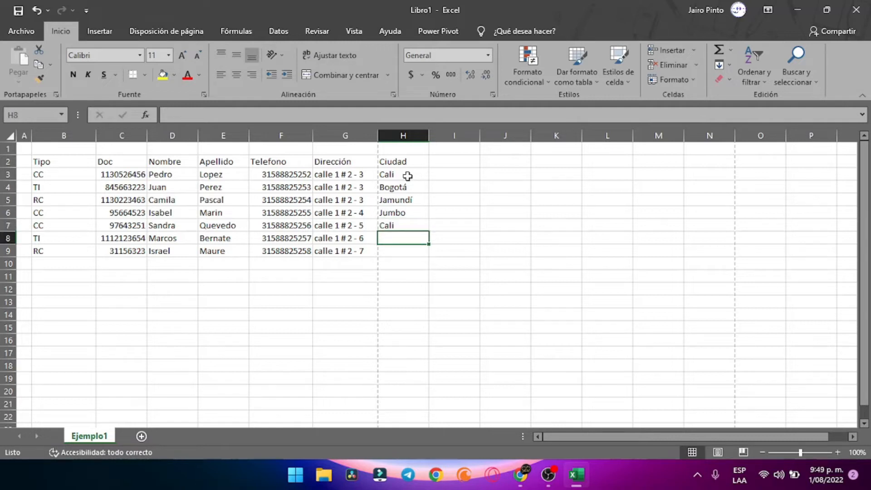
text(Pereira)
key(Return)
text(Ma)
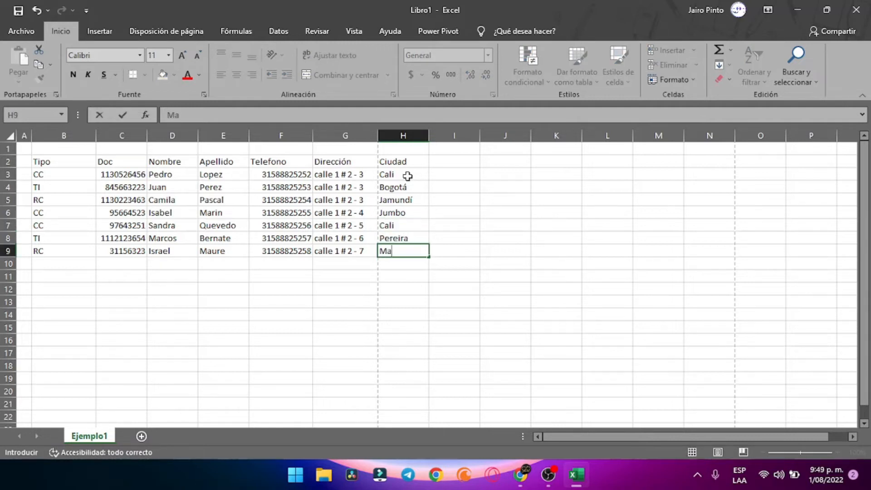
text(nizalez3)
key(BackSpace)
key(Return)
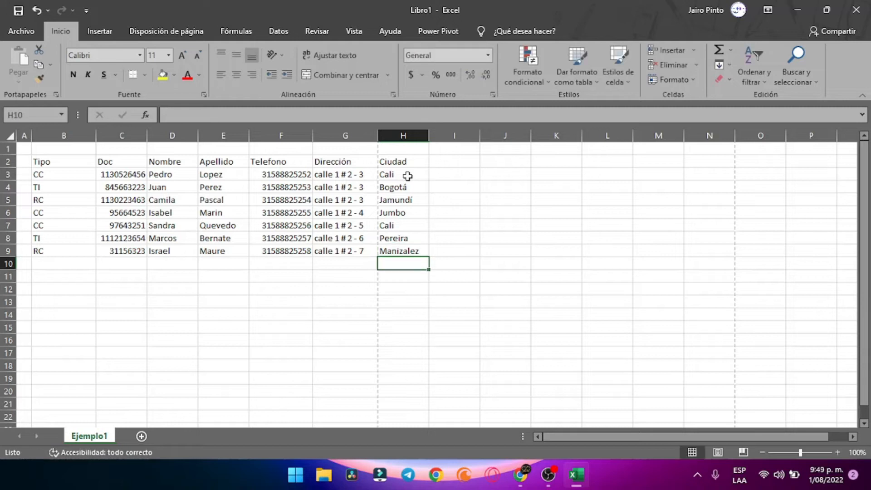
click(515, 250)
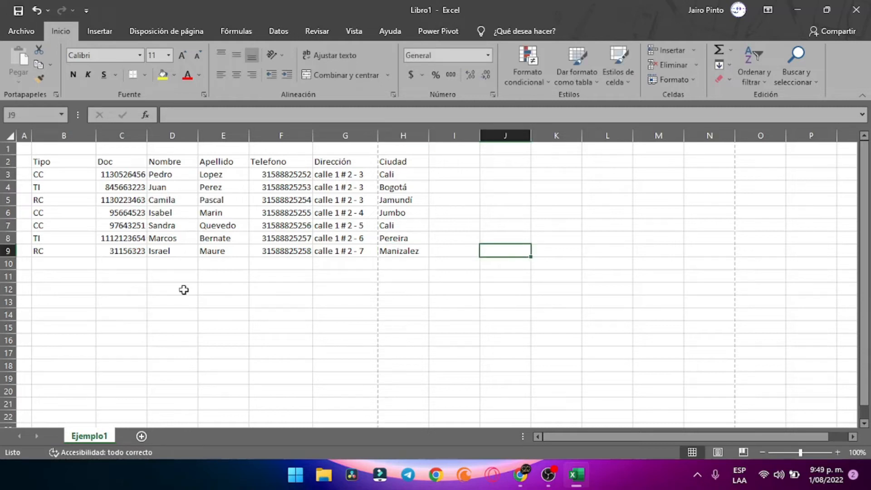
scroll(307, 272, down, 2)
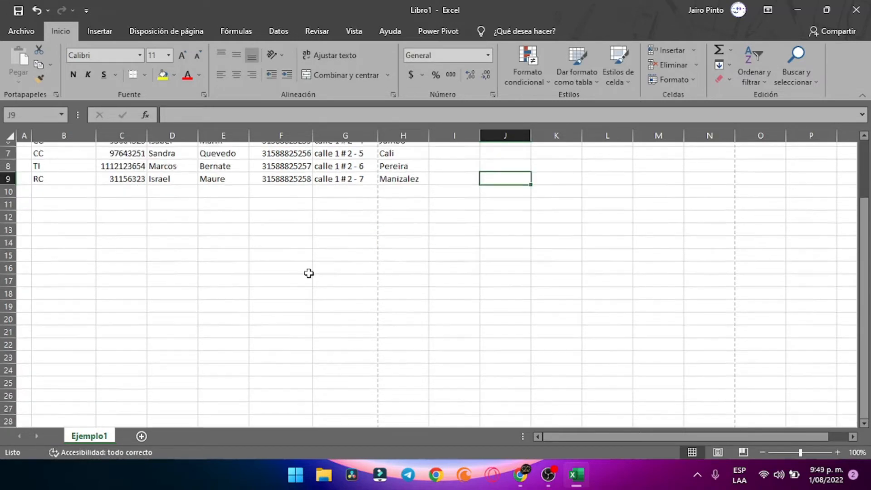
scroll(182, 204, up, 2)
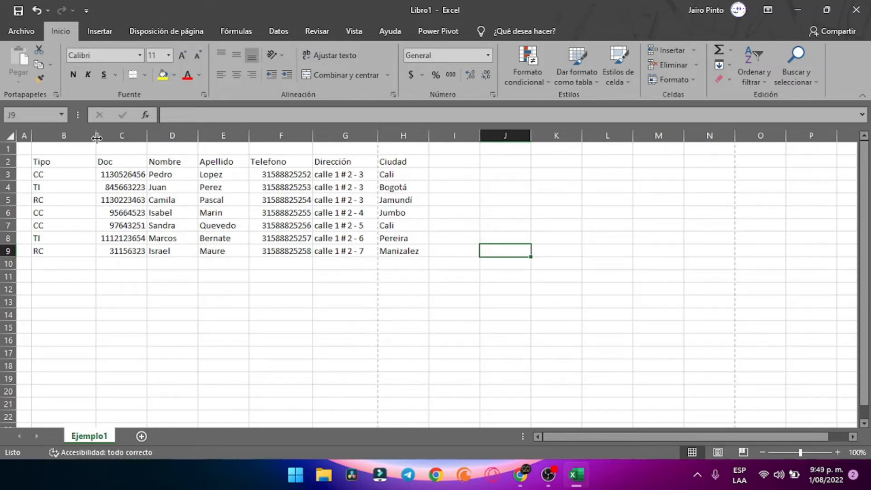
Narrow column B to fit the Tipo codes and select the data range B2:H9
drag(97, 137, 359, 251)
click(452, 226)
click(166, 202)
click(361, 277)
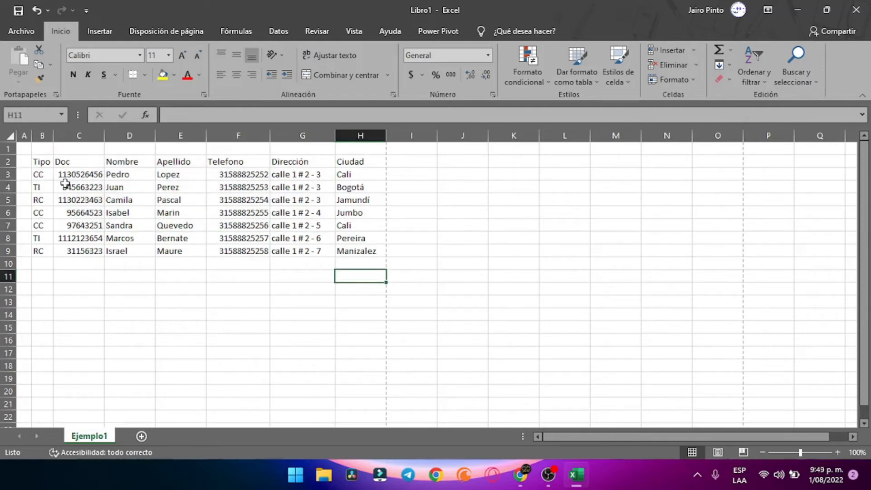
drag(41, 163, 361, 249)
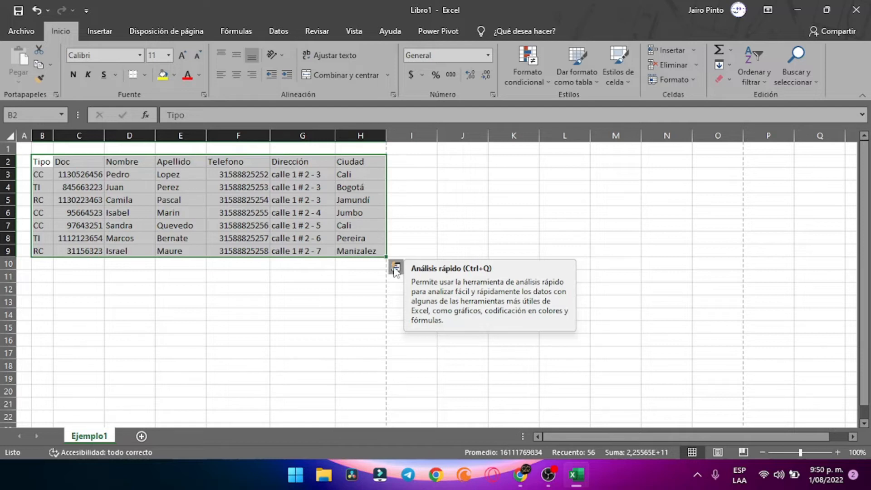
Convert B2:H9 into a banded table through Quick Analysis › Tablas › Tabla instead of Crear tabla
key(ctrl+t)
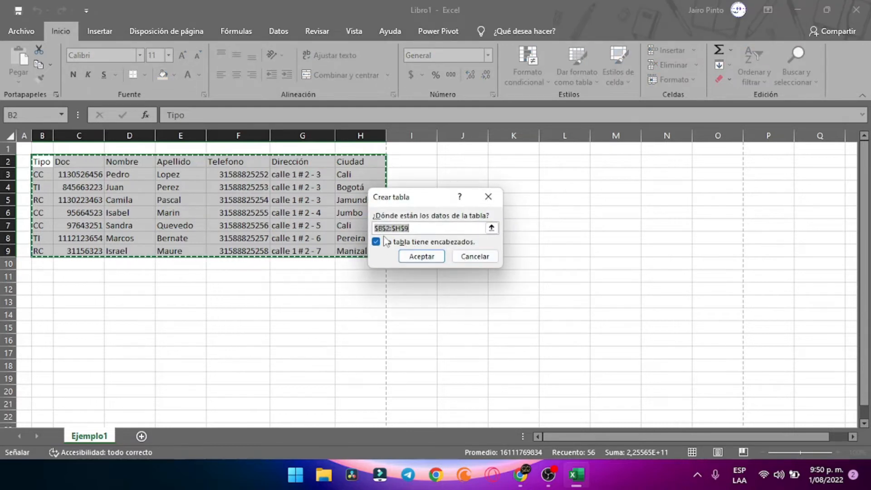
click(484, 257)
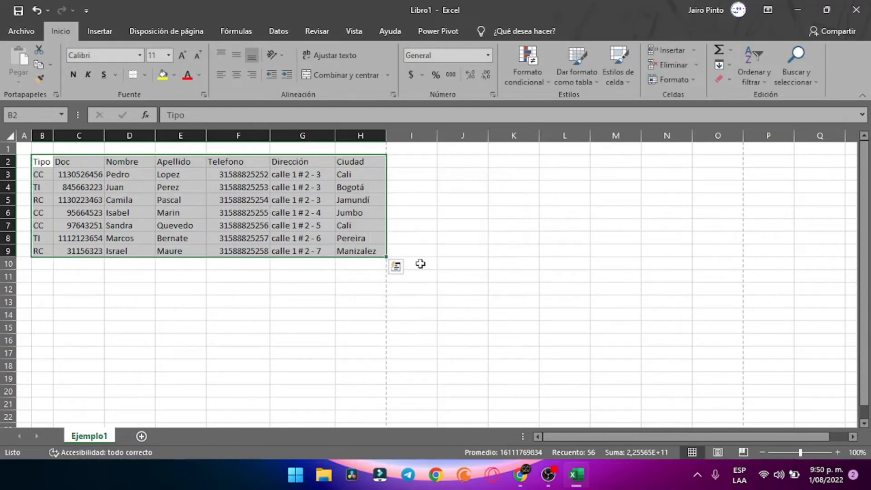
click(395, 268)
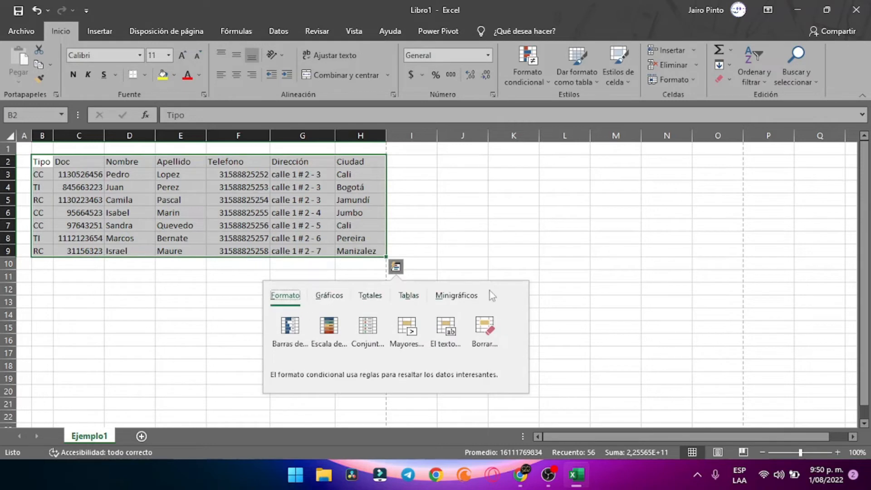
click(408, 295)
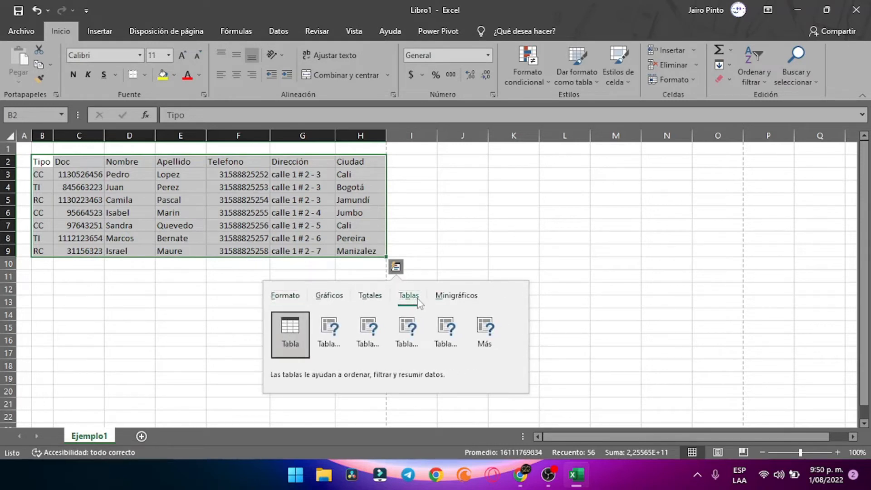
click(295, 331)
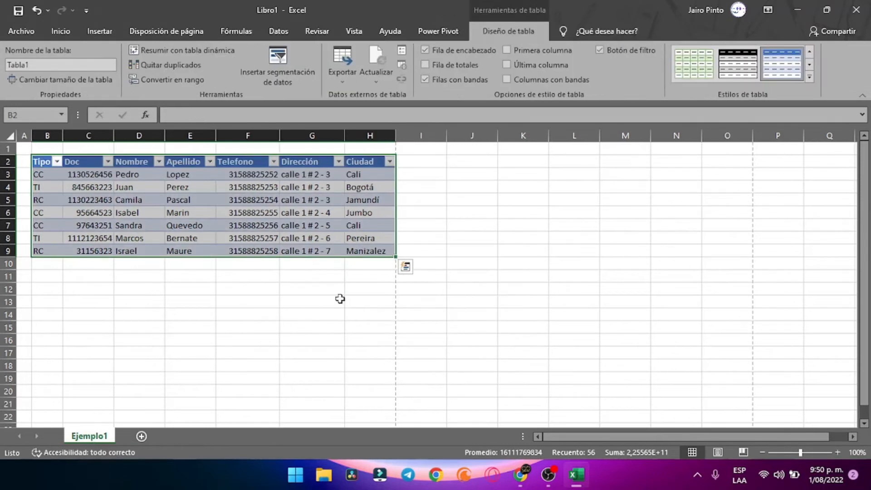
click(339, 300)
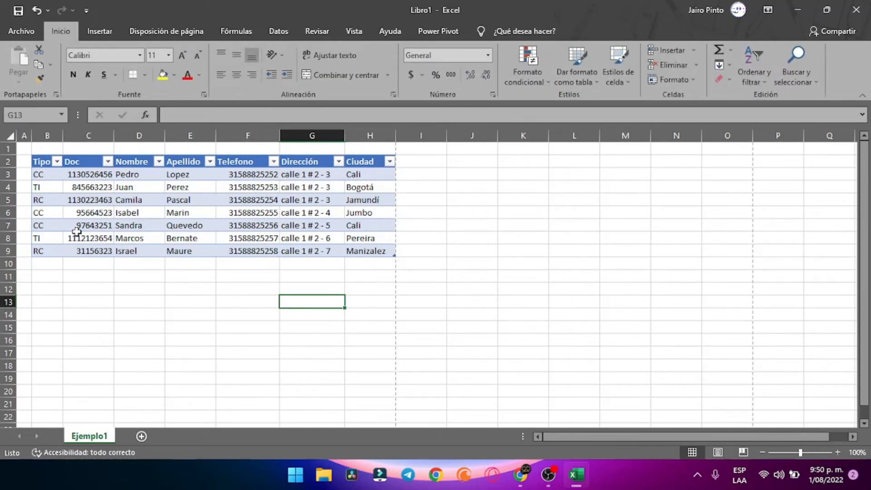
click(85, 161)
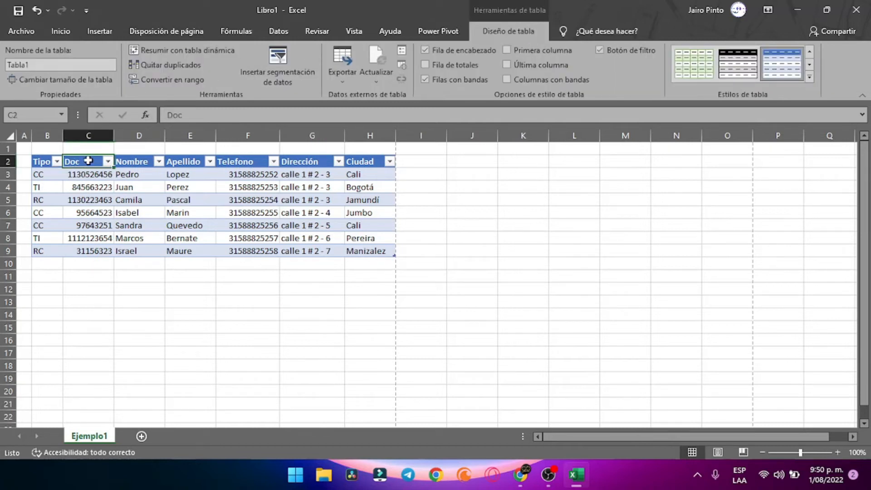
click(142, 161)
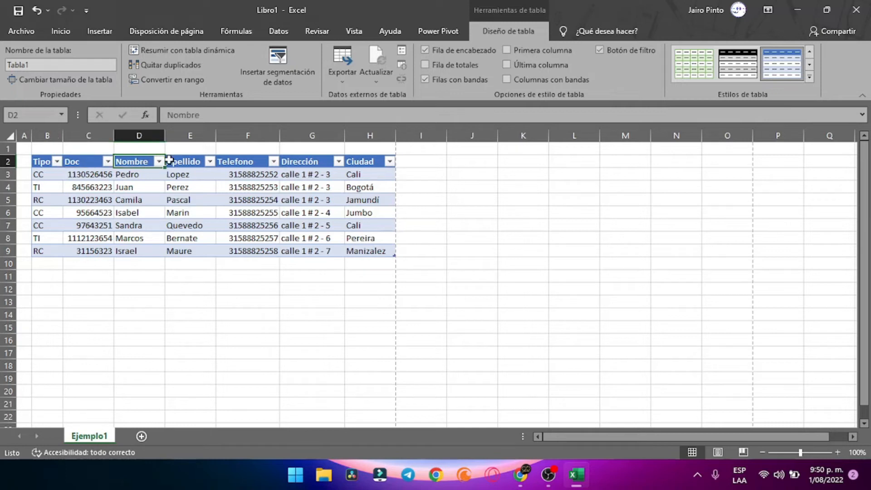
click(247, 154)
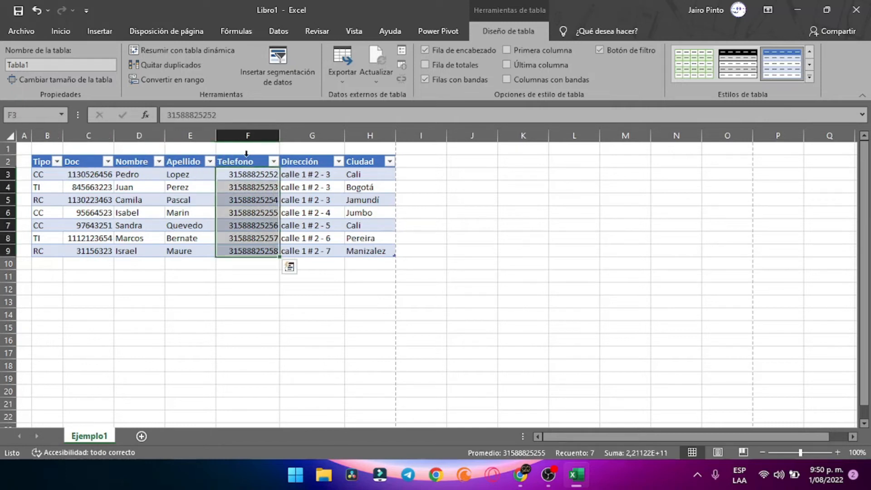
click(246, 162)
click(300, 161)
click(383, 155)
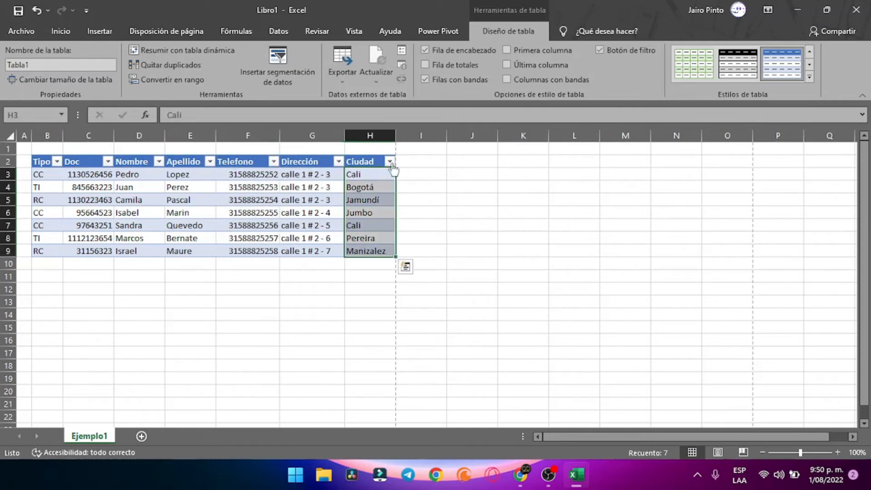
click(450, 186)
click(470, 248)
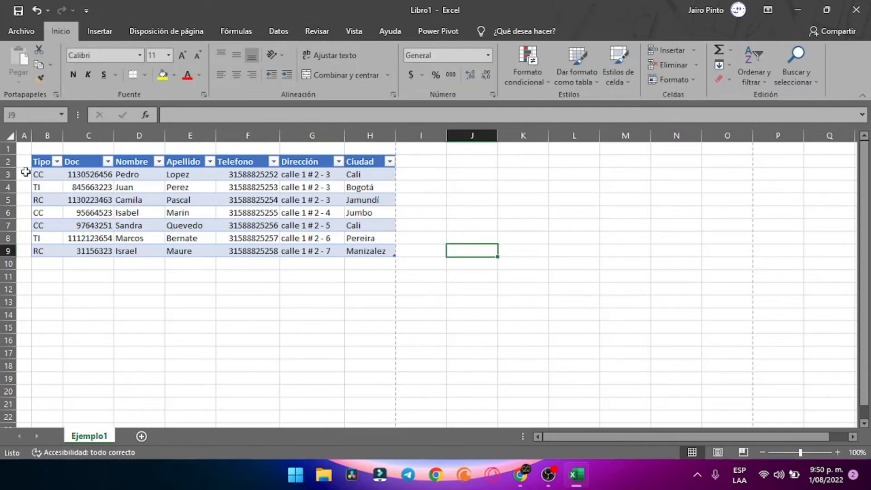
drag(36, 162, 366, 249)
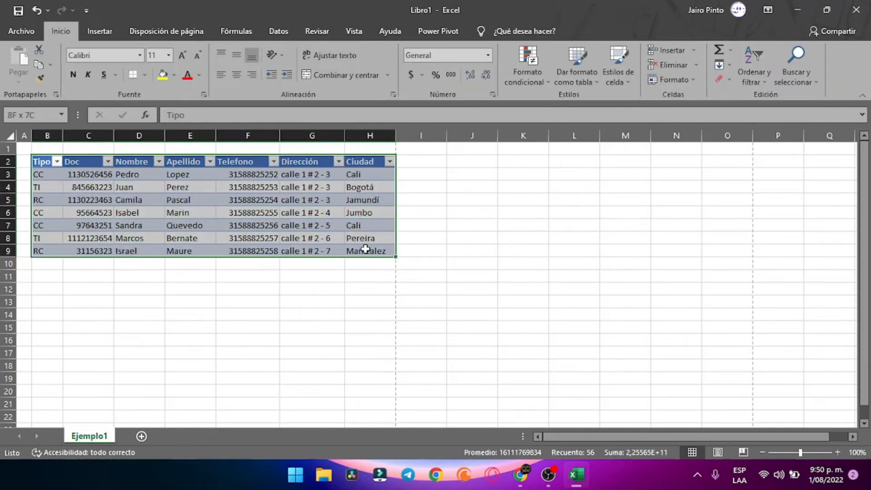
click(202, 289)
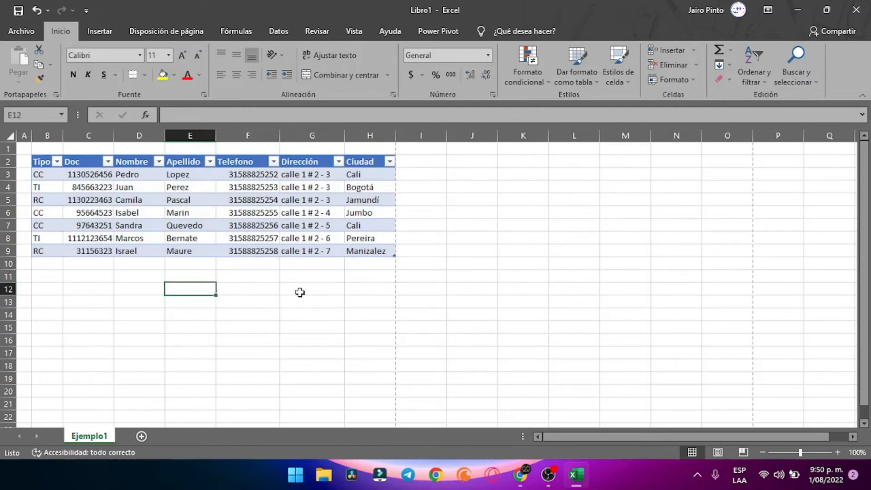
click(415, 293)
click(444, 263)
click(421, 274)
click(329, 285)
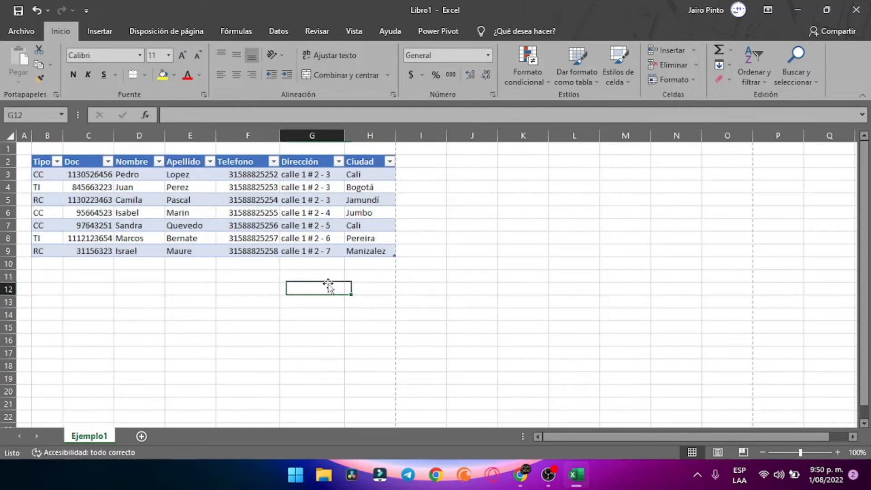
click(86, 288)
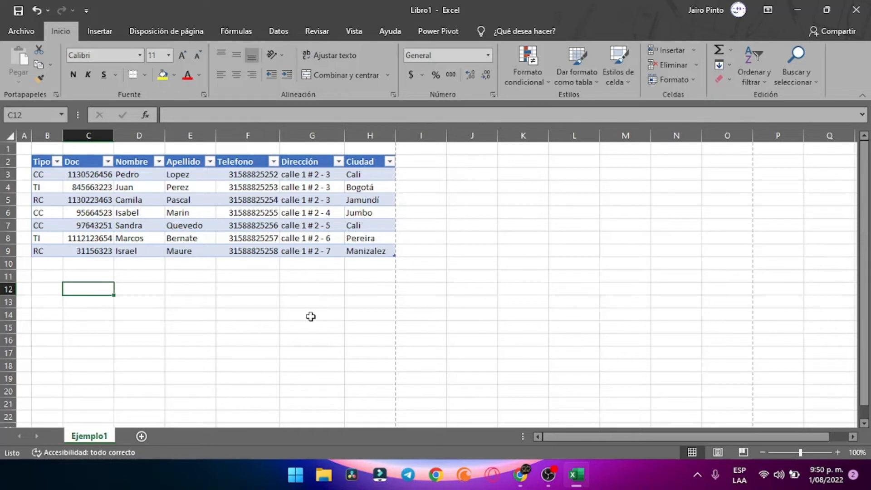
click(455, 174)
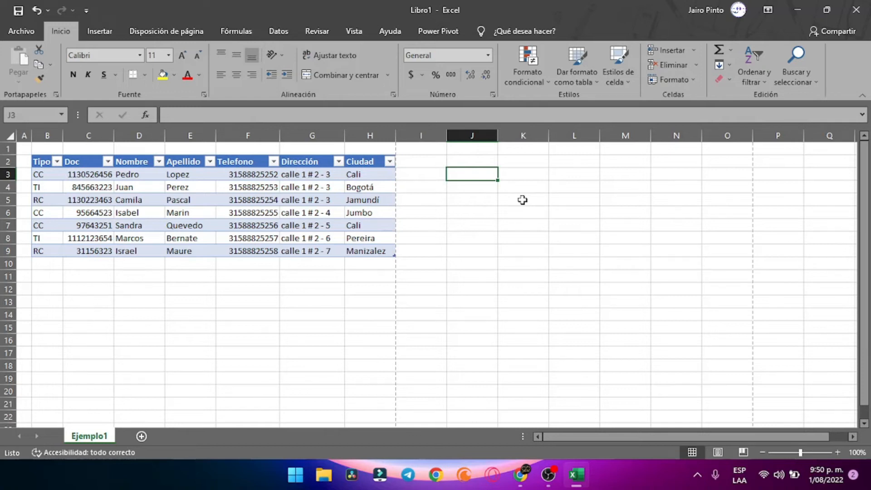
drag(148, 175, 181, 172)
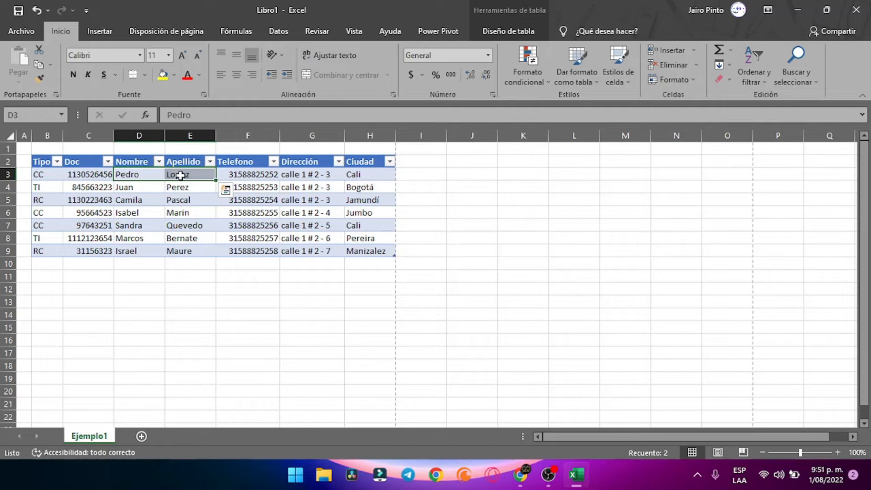
click(177, 174)
click(153, 175)
click(181, 175)
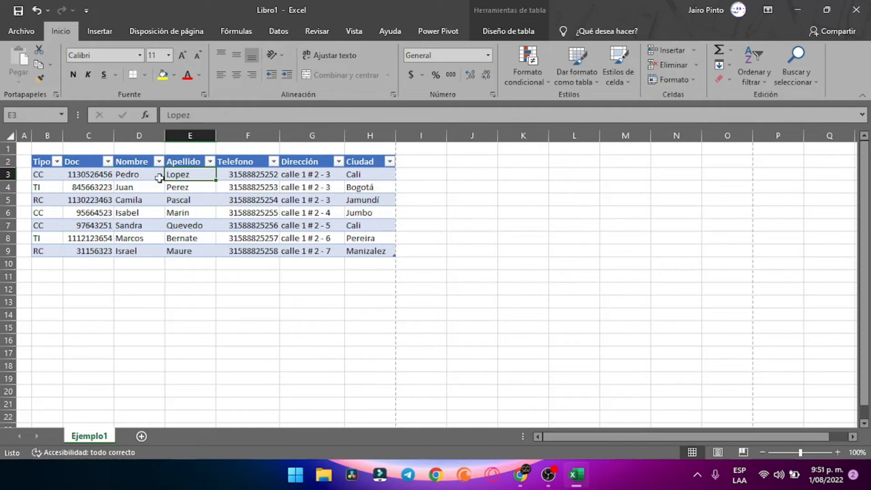
click(131, 187)
click(148, 200)
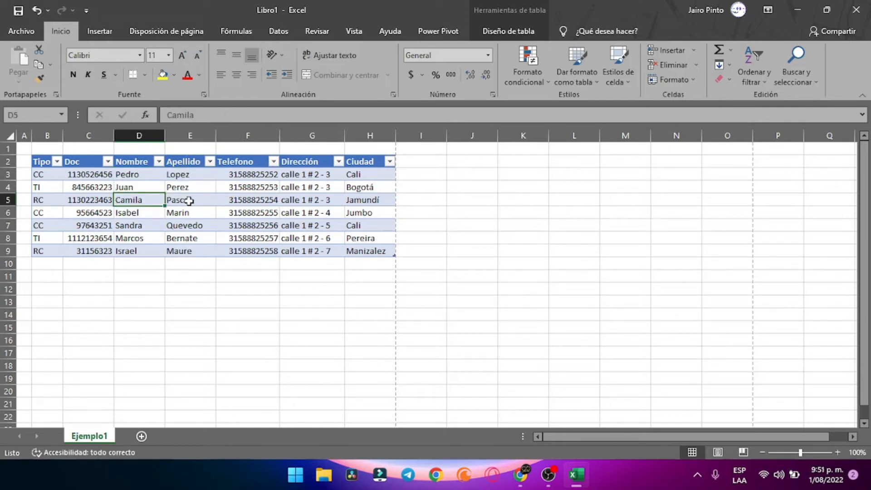
click(188, 200)
click(159, 211)
click(181, 213)
click(425, 251)
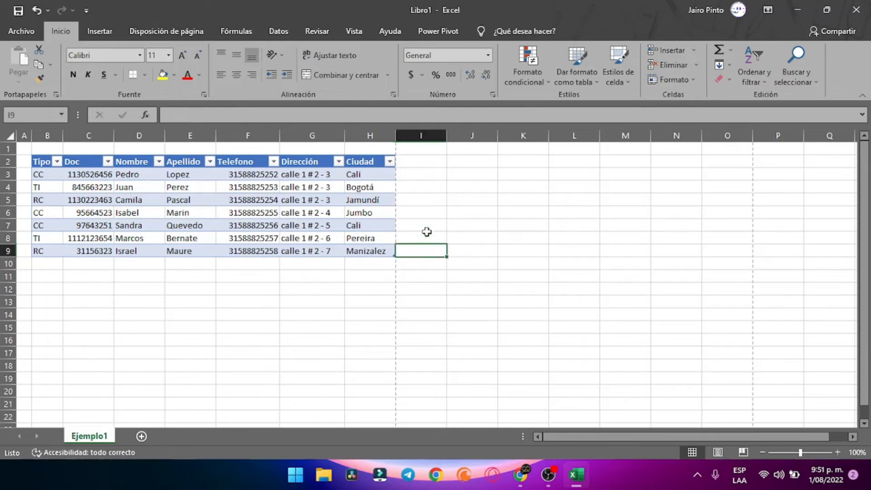
click(426, 237)
click(439, 175)
click(427, 158)
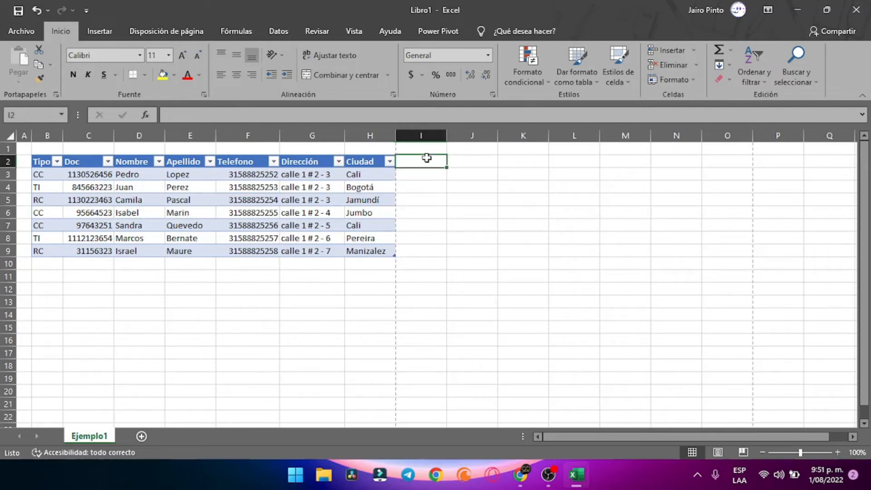
Add the 'Nombre completo' heading in I2 and fit columns I and F to their contents
text(Nombre completo)
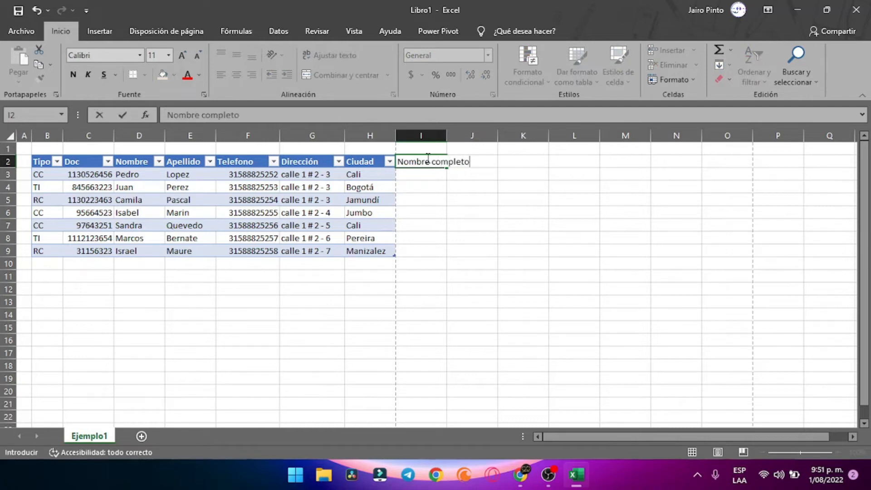
key(Return)
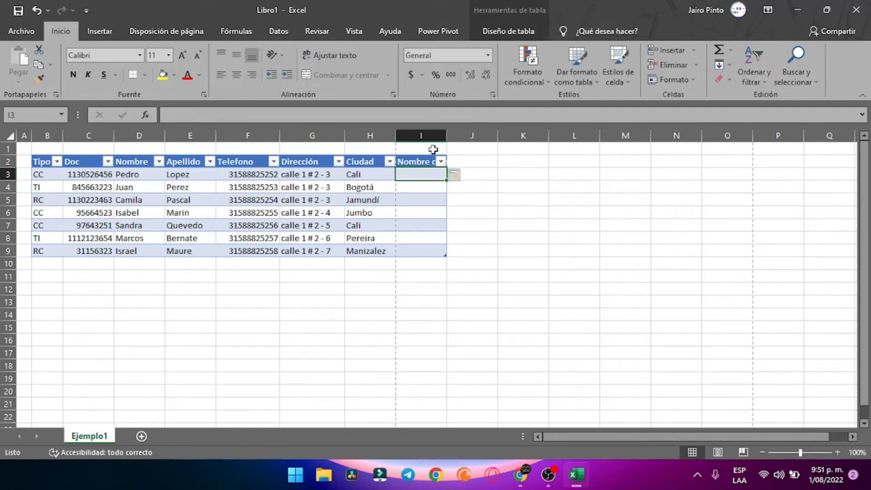
drag(444, 134, 508, 135)
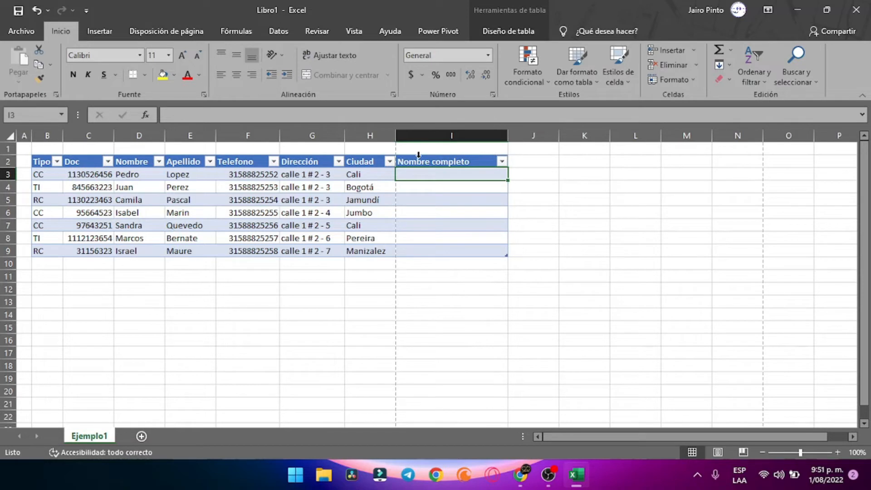
double_click(508, 135)
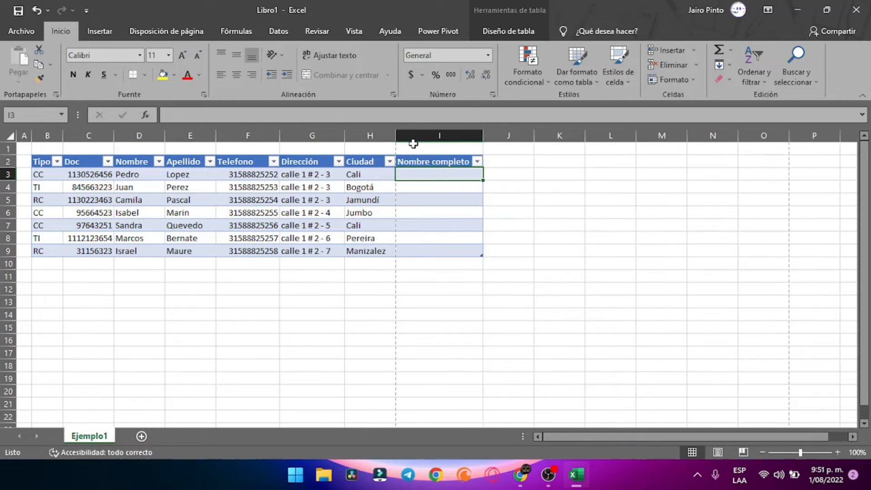
double_click(277, 134)
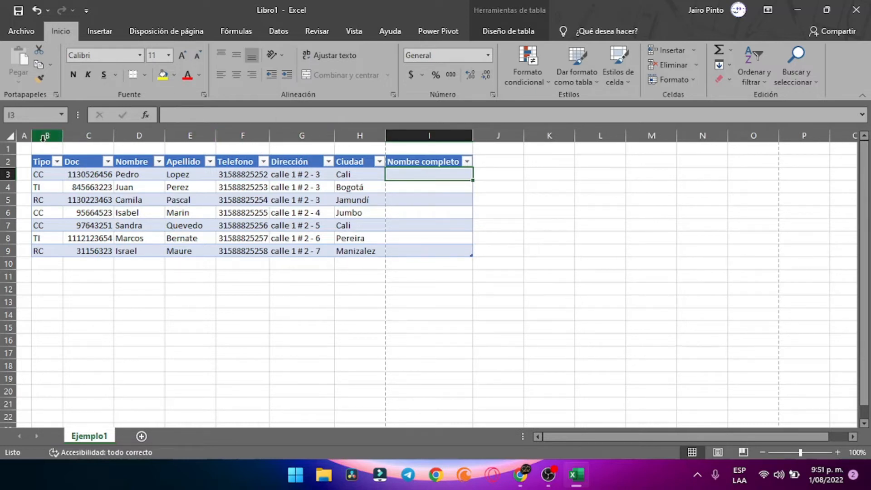
AutoFit columns B through I to their contents
drag(46, 139, 382, 134)
double_click(382, 134)
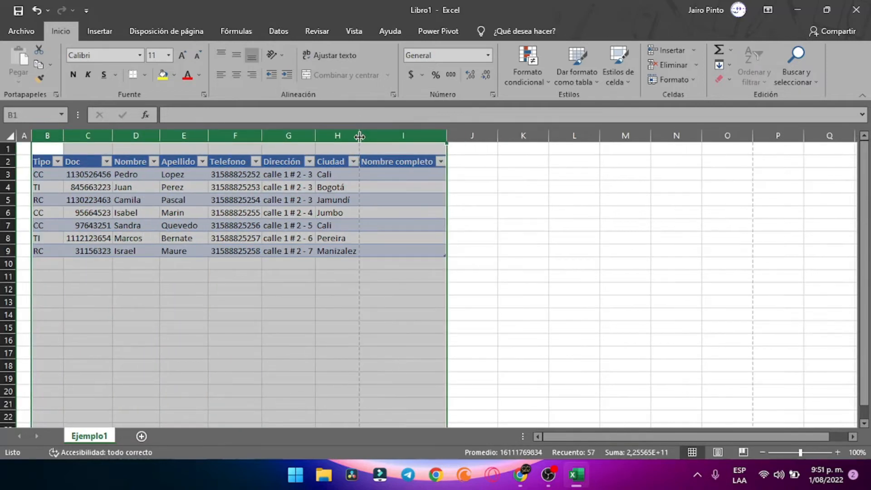
click(405, 211)
click(403, 177)
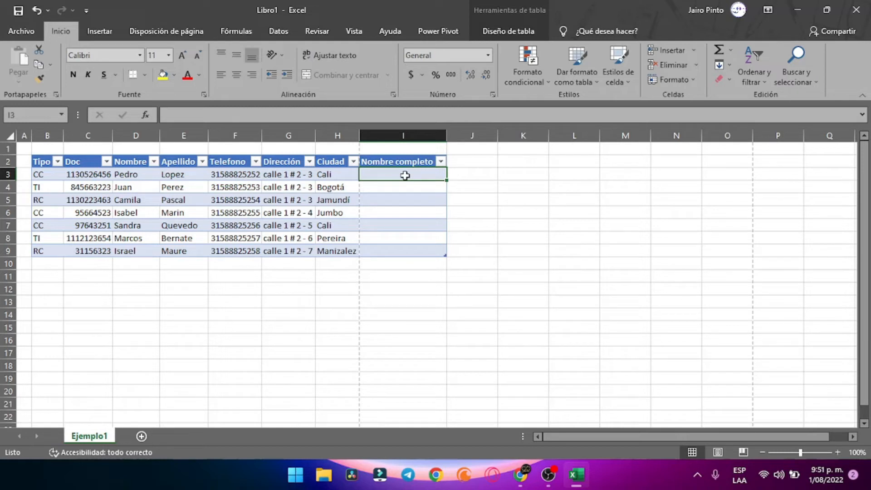
text(=)
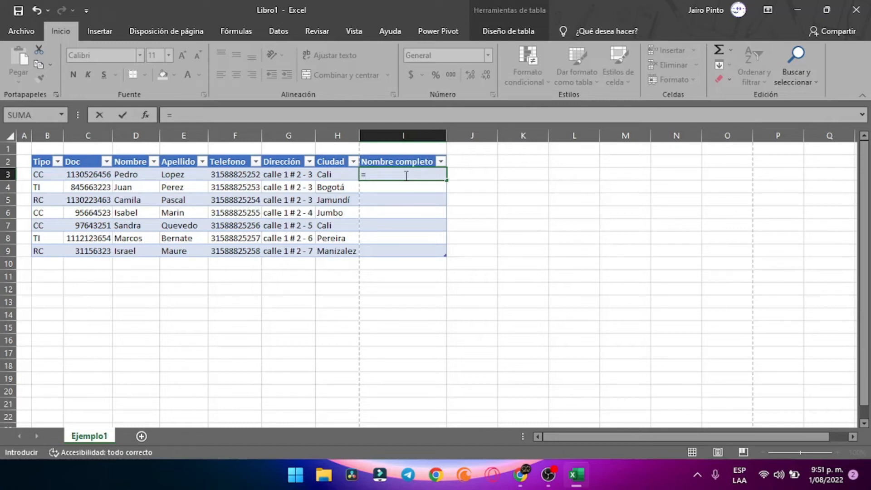
text(concatenar)
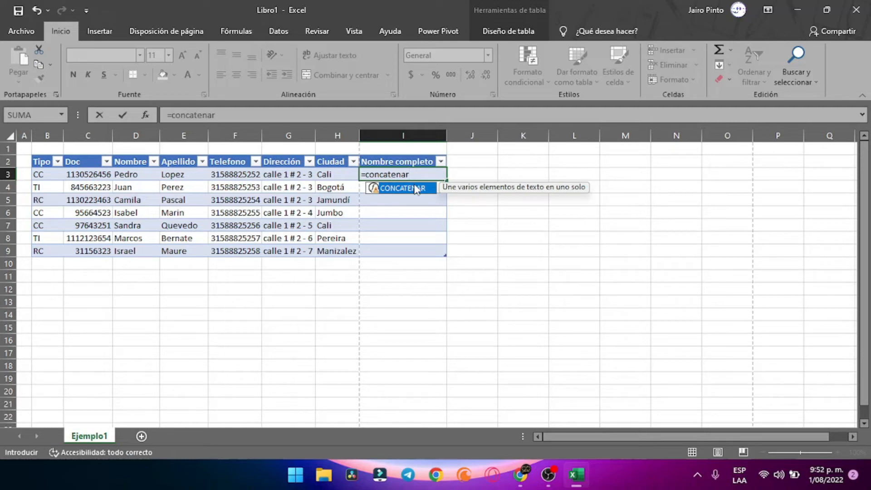
text(()
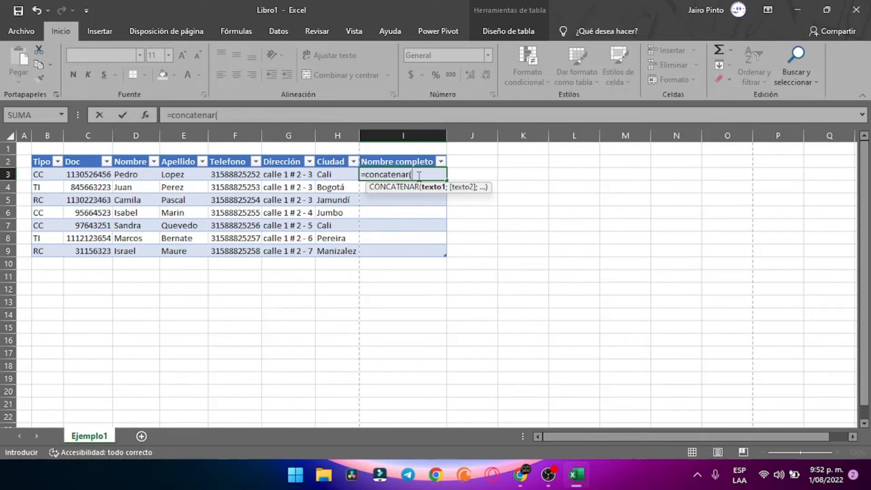
text(D3)
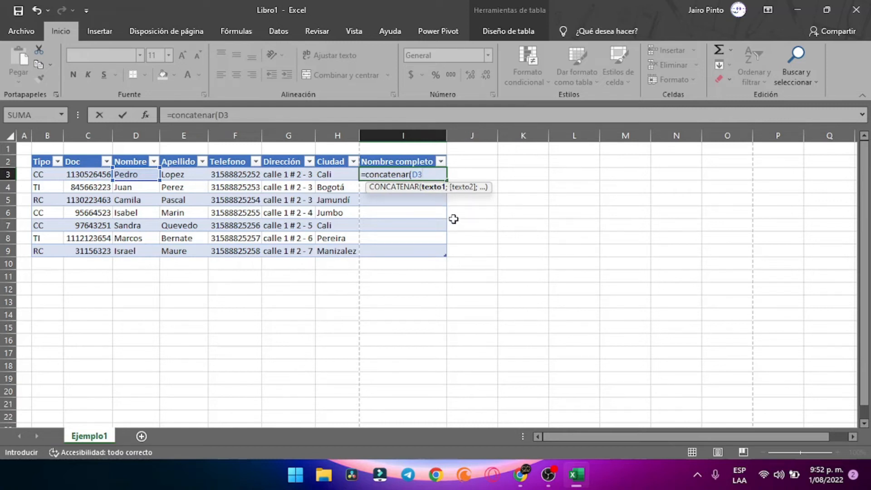
text(;)
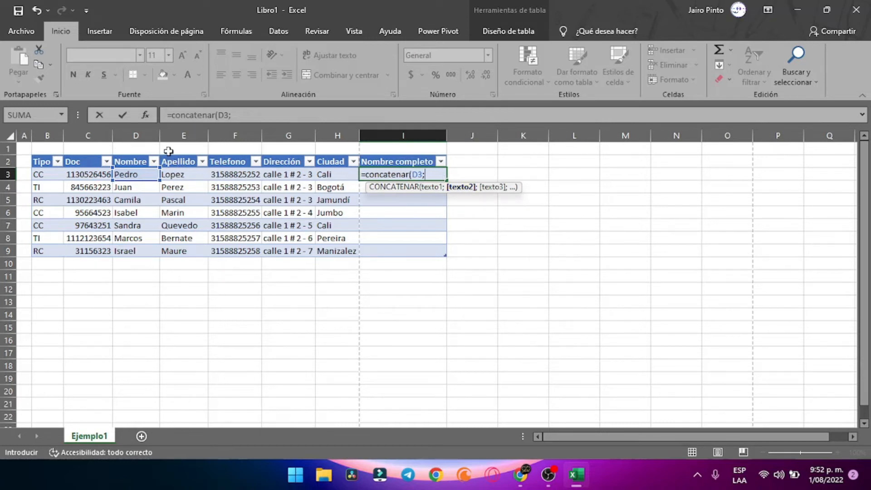
click(179, 173)
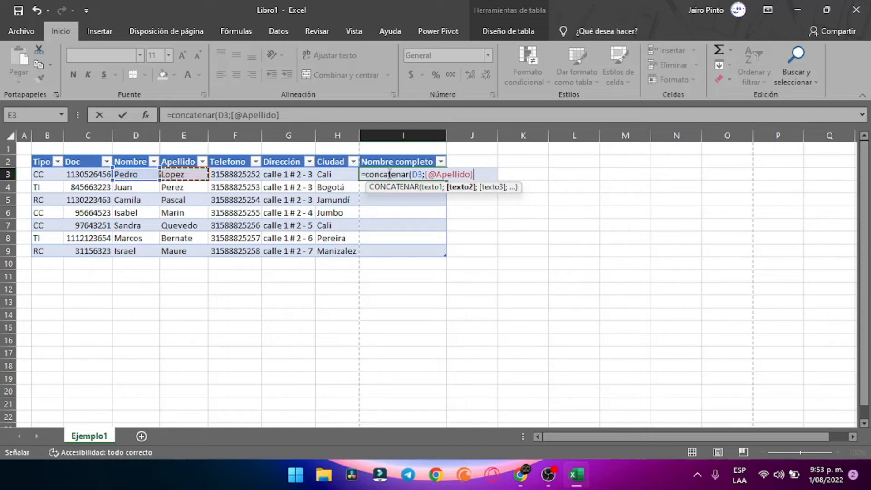
double_click(419, 175)
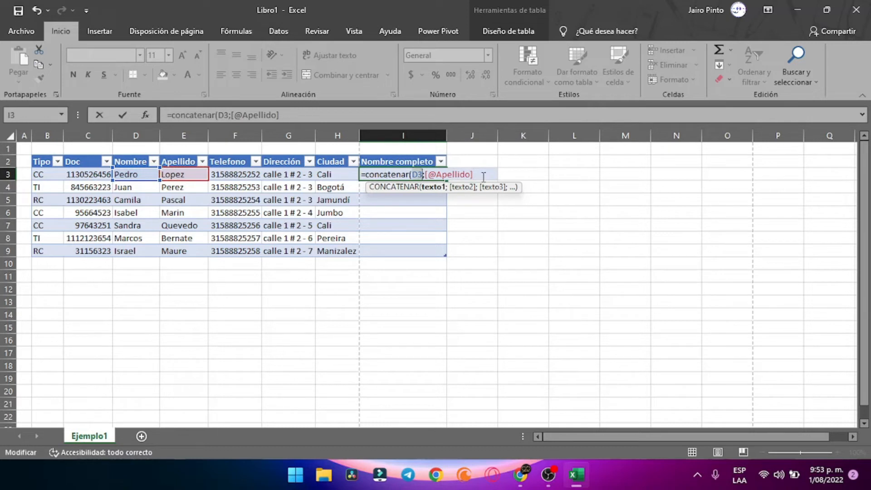
click(132, 175)
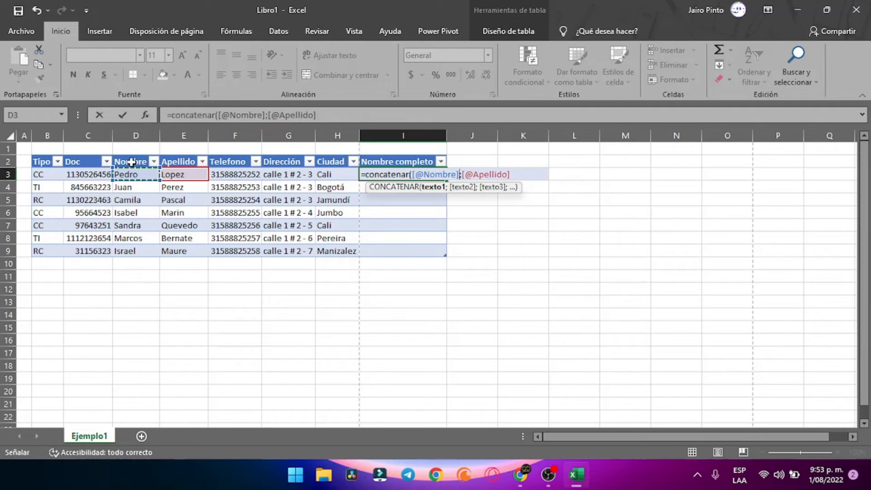
click(522, 173)
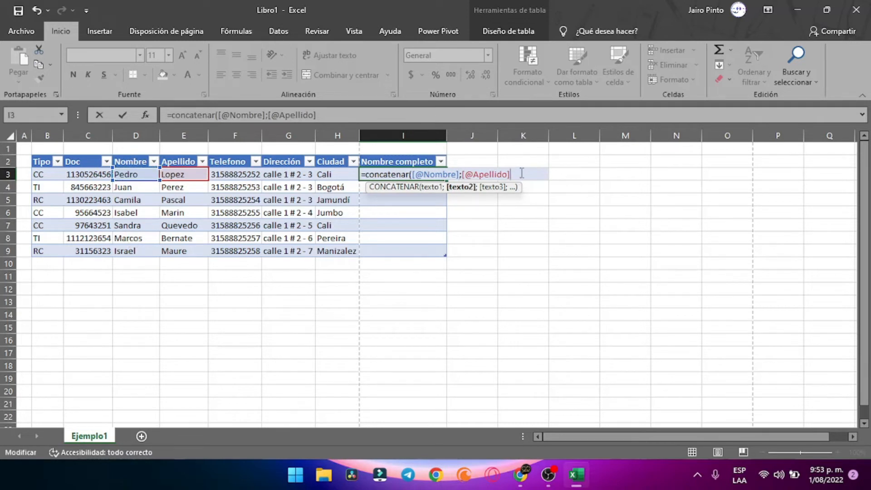
text())
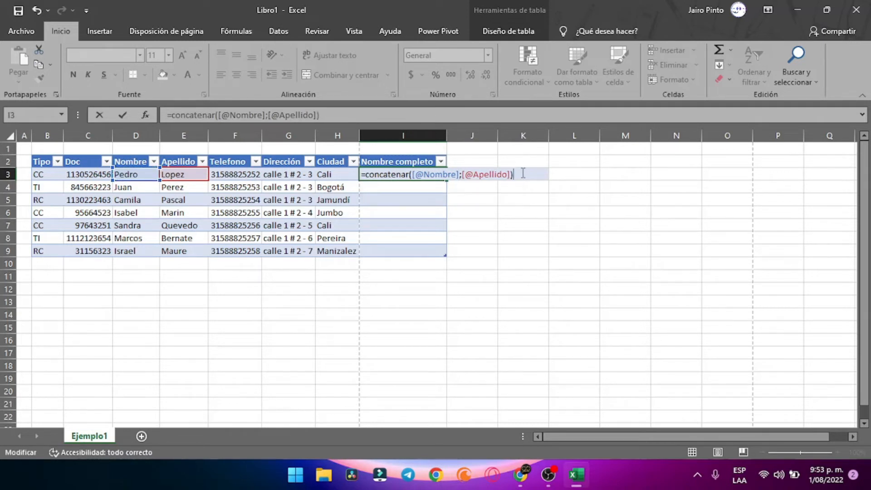
key(Return)
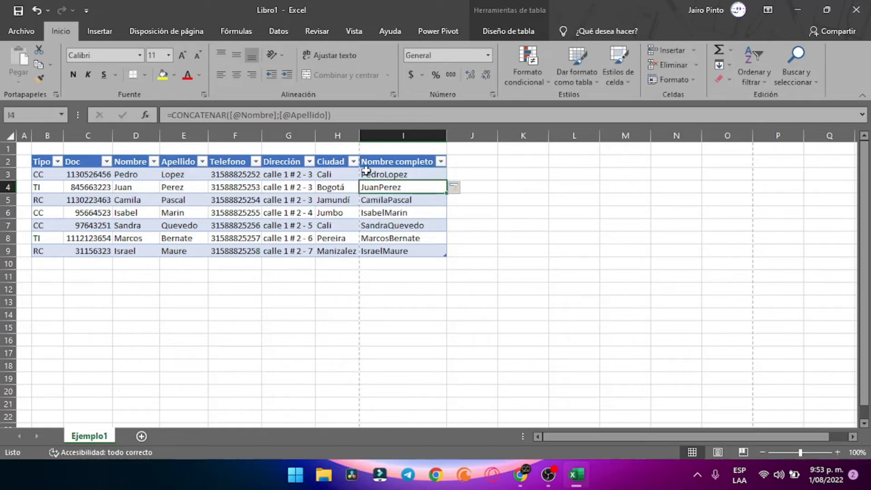
click(376, 173)
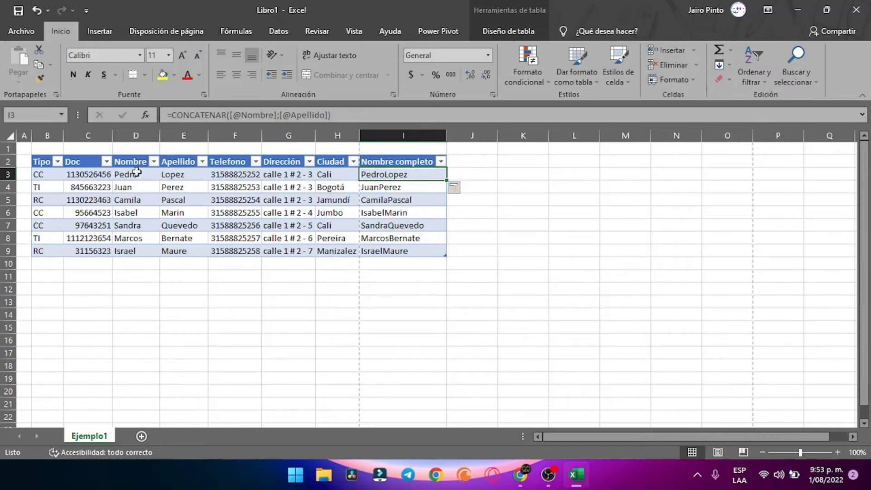
click(135, 171)
click(181, 174)
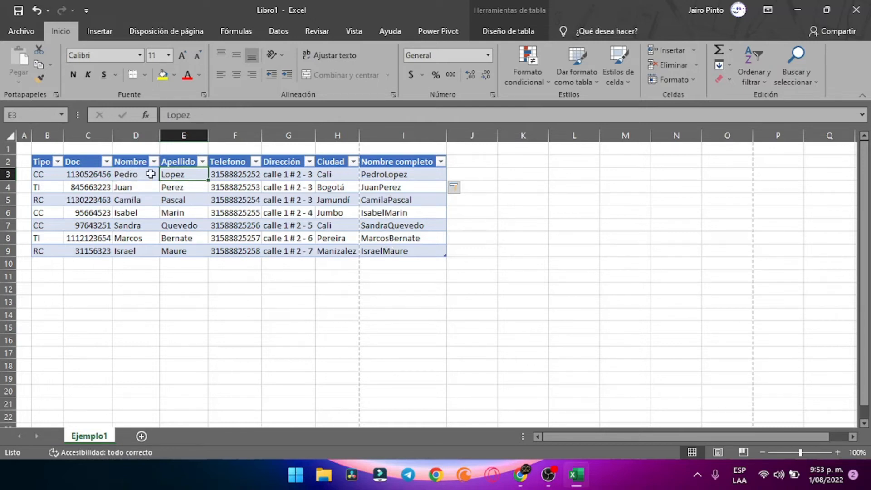
click(397, 173)
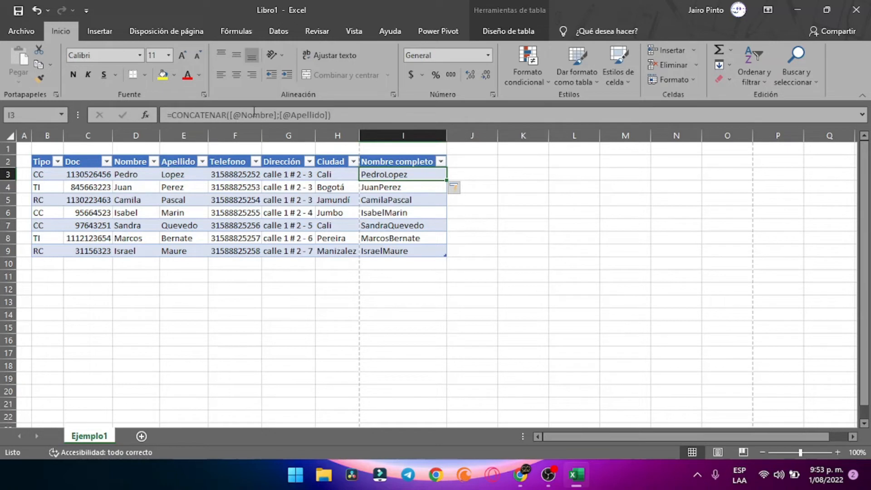
double_click(385, 174)
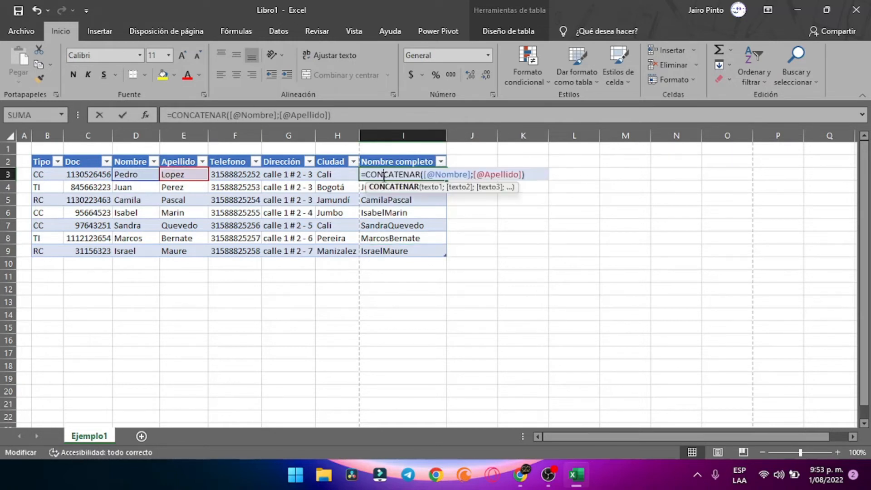
click(475, 174)
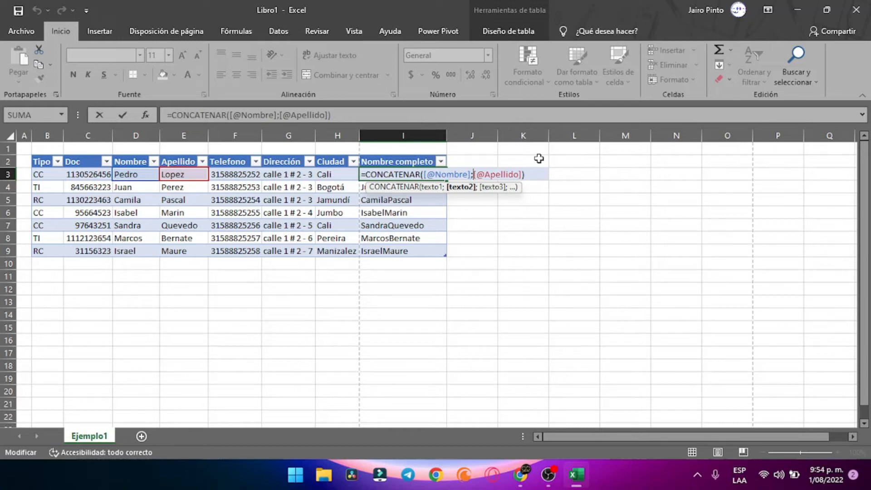
text(")
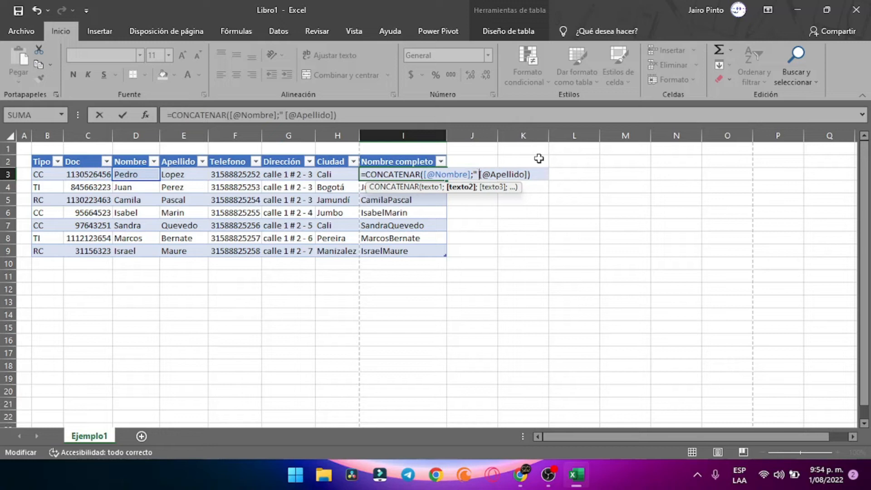
text( ")
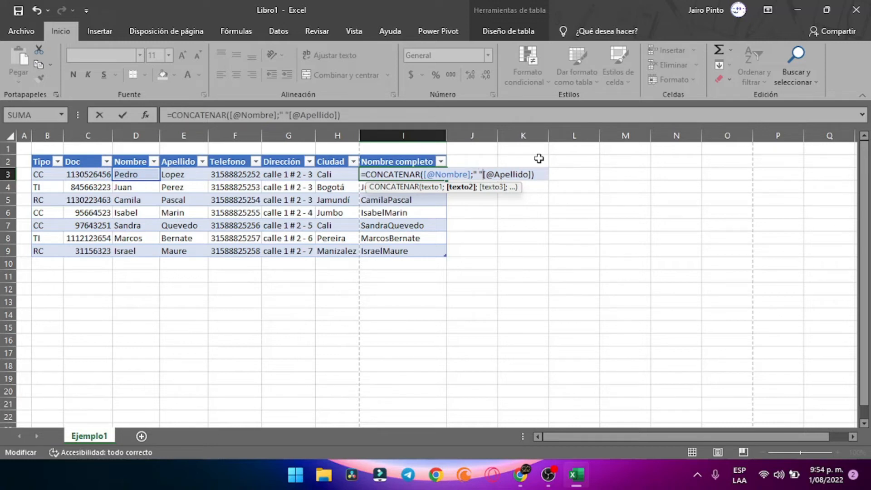
text(;)
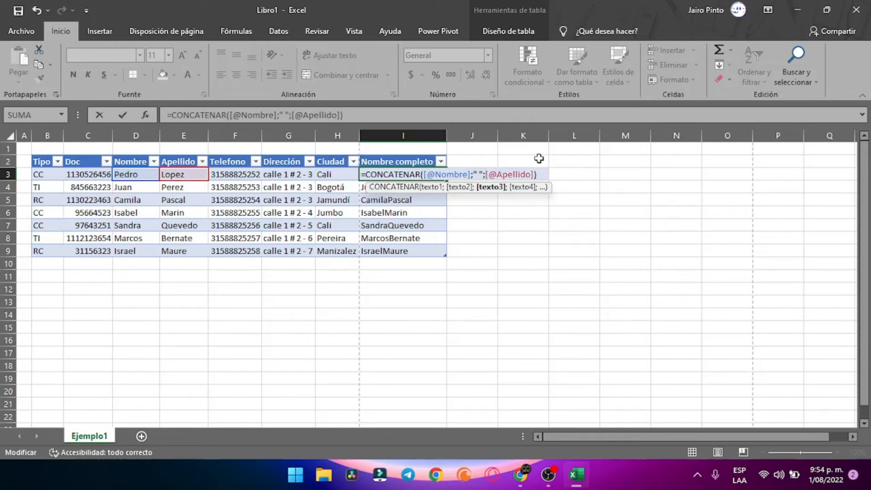
key(Return)
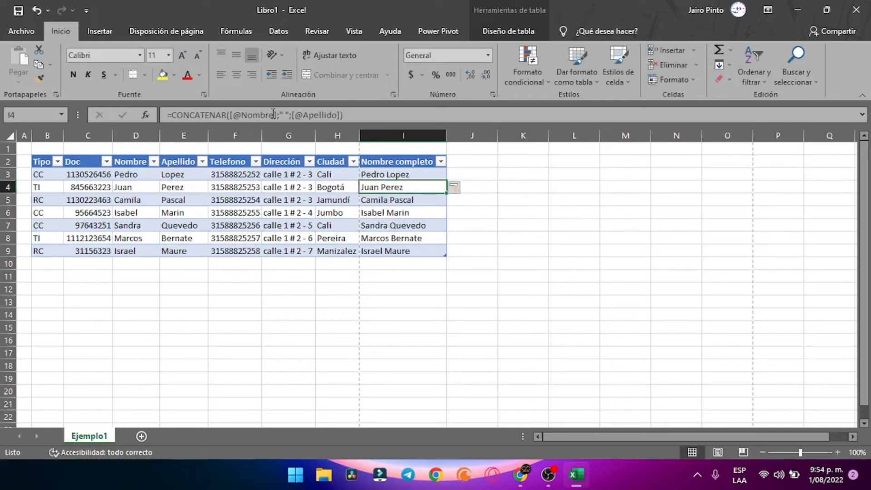
Try swapping the space argument in I4's formula, then cancel and reopen I3's formula
drag(290, 115, 280, 115)
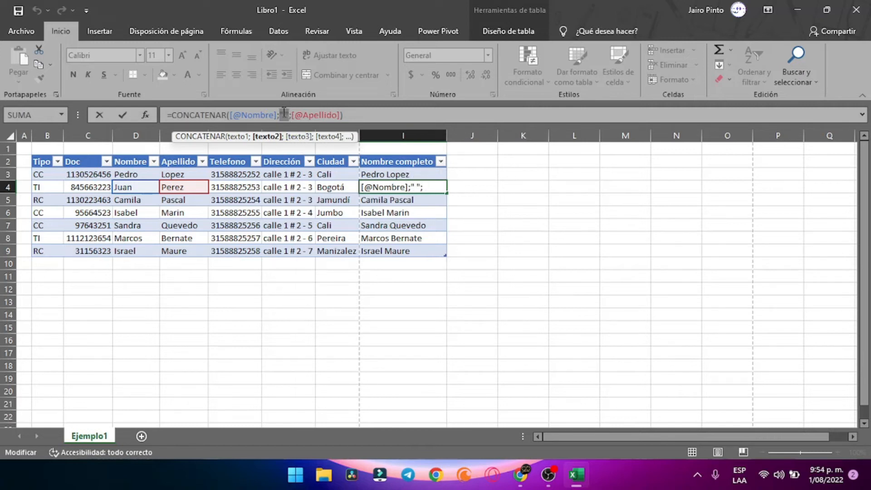
click(381, 174)
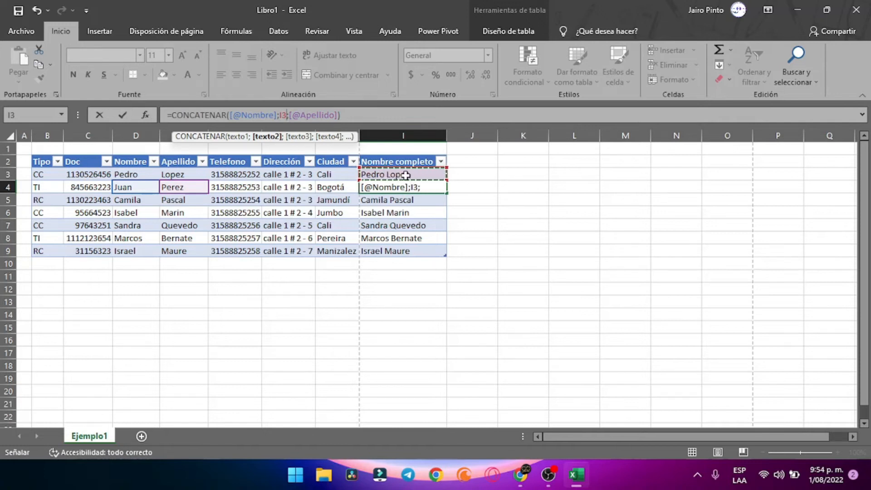
key(Escape)
click(406, 175)
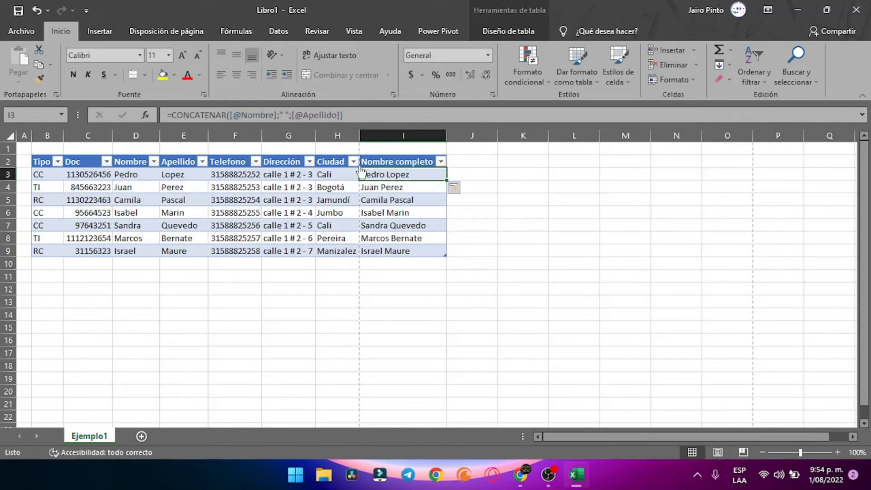
double_click(413, 177)
click(476, 173)
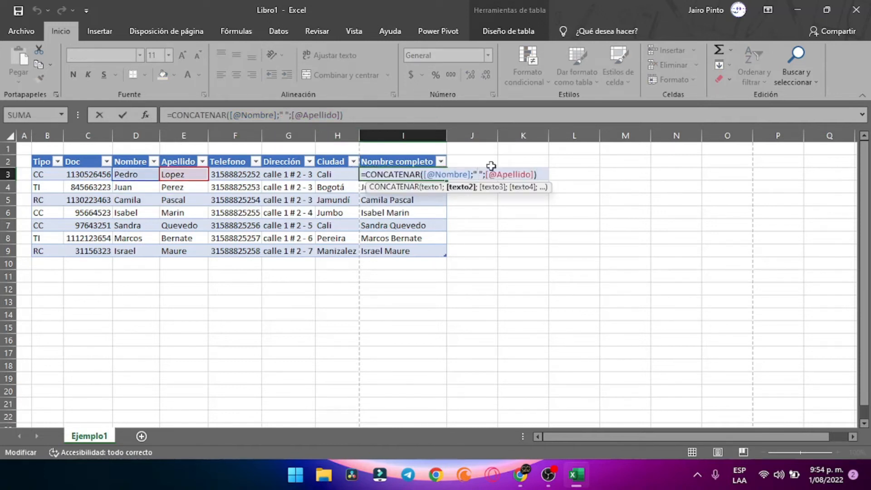
key(Delete)
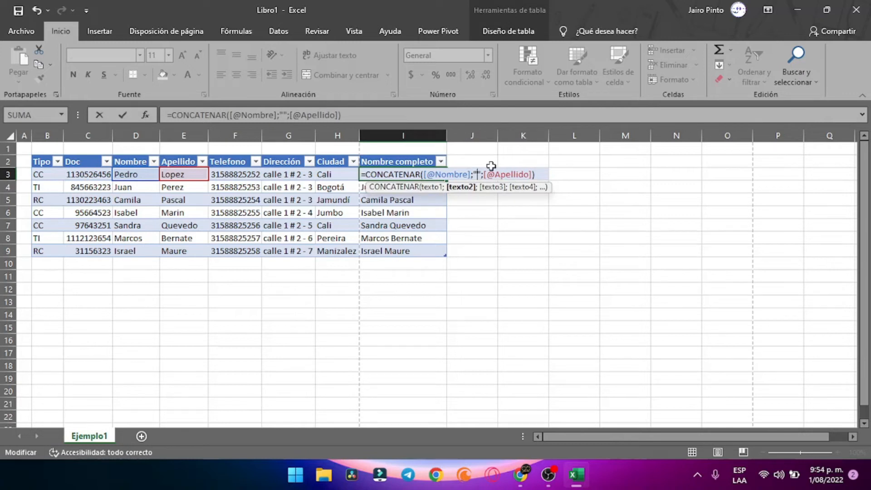
text(ESTE ES UN)
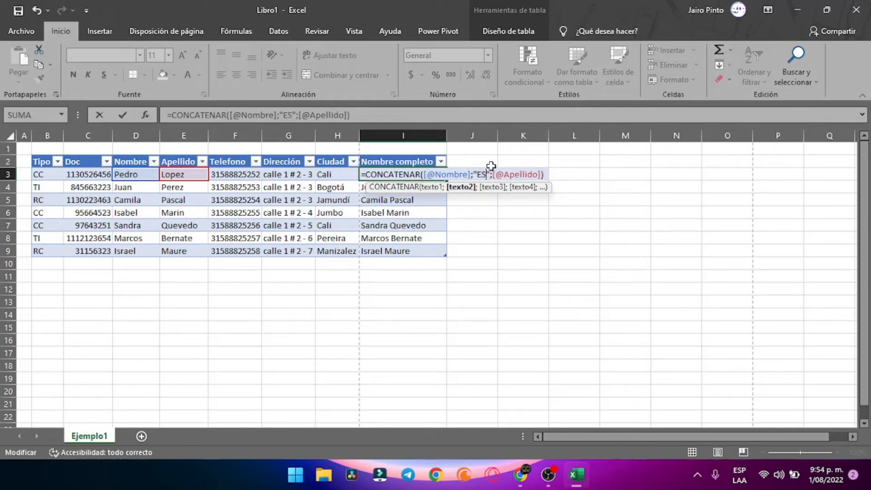
text( MENSAJ)
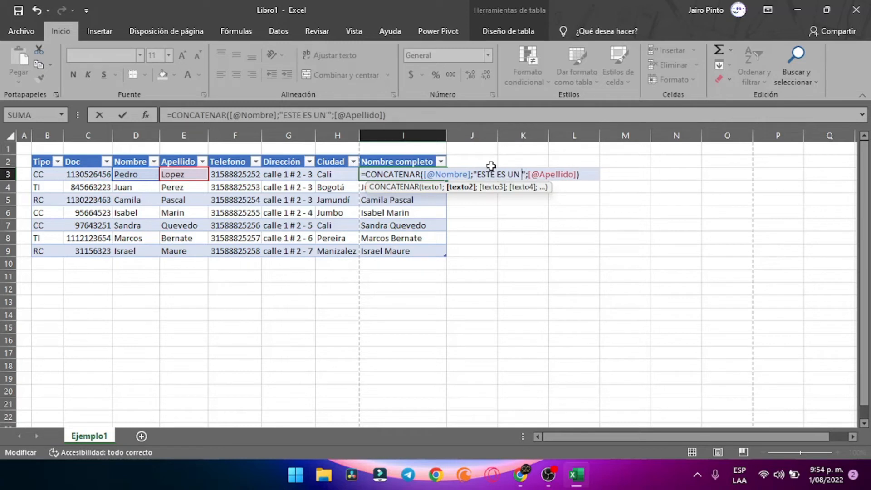
text(E PERSONALIZADO)
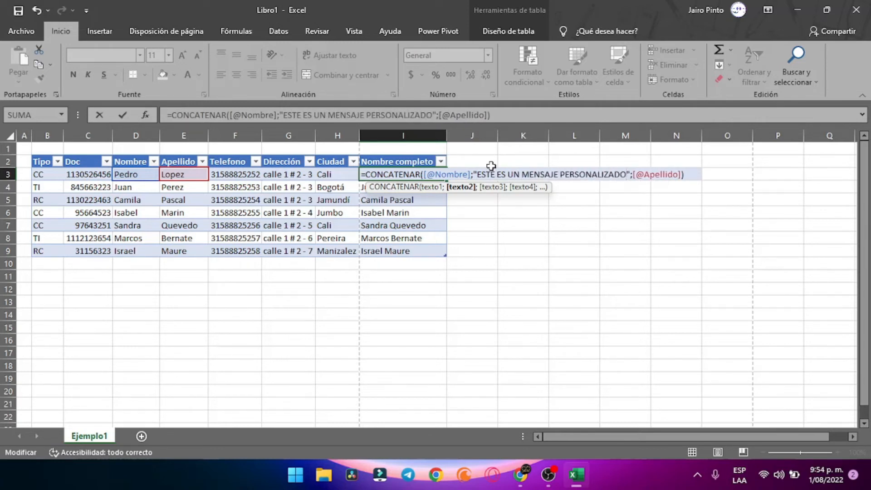
key(Return)
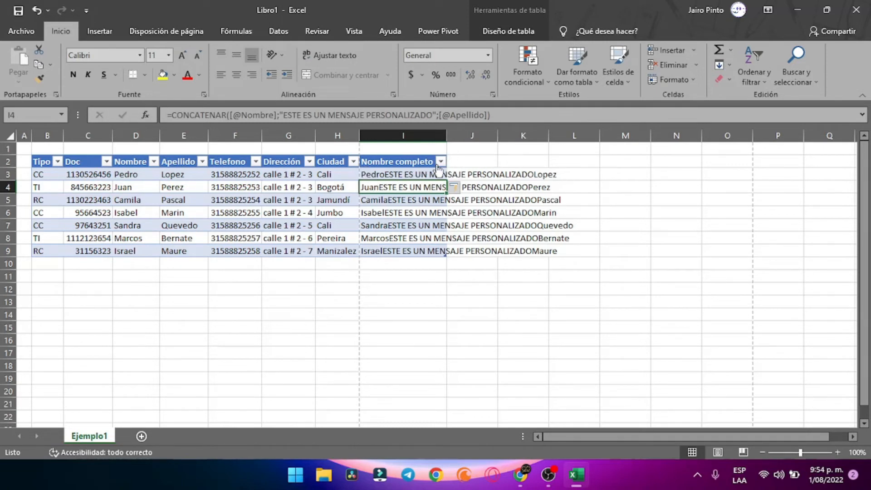
double_click(403, 175)
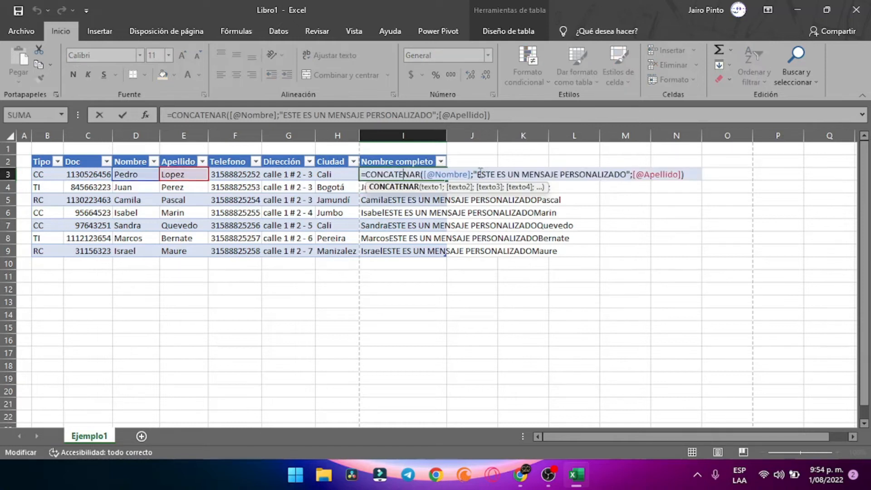
click(479, 174)
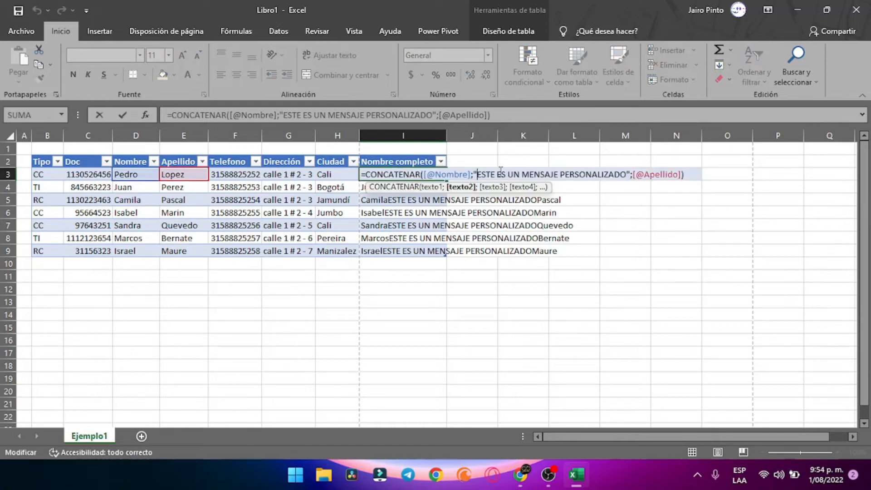
click(628, 174)
key(Return)
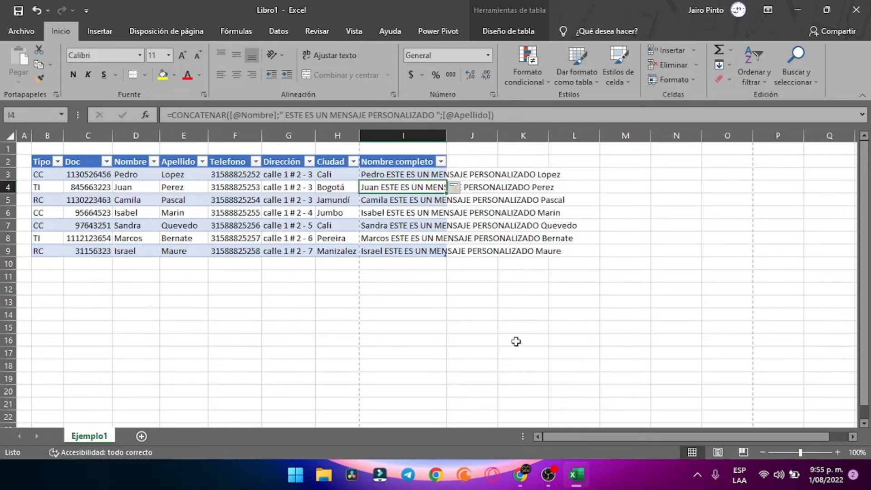
click(393, 173)
double_click(393, 172)
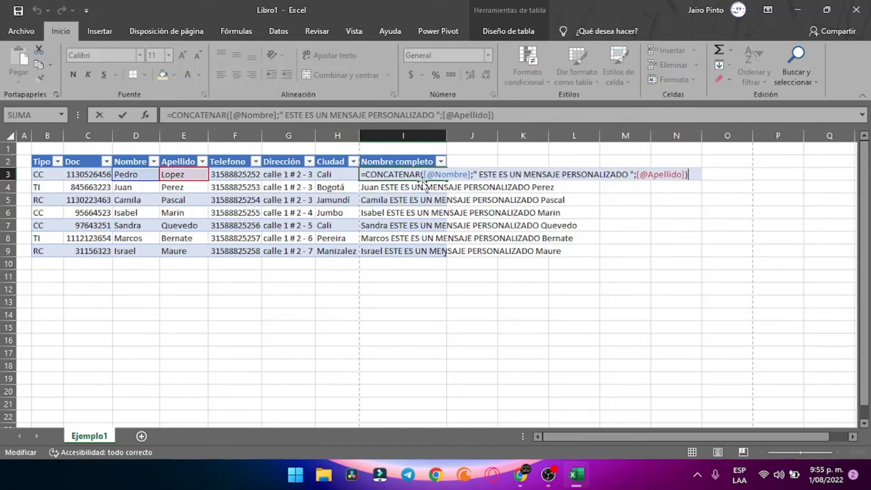
drag(479, 173, 627, 179)
key(BackSpace)
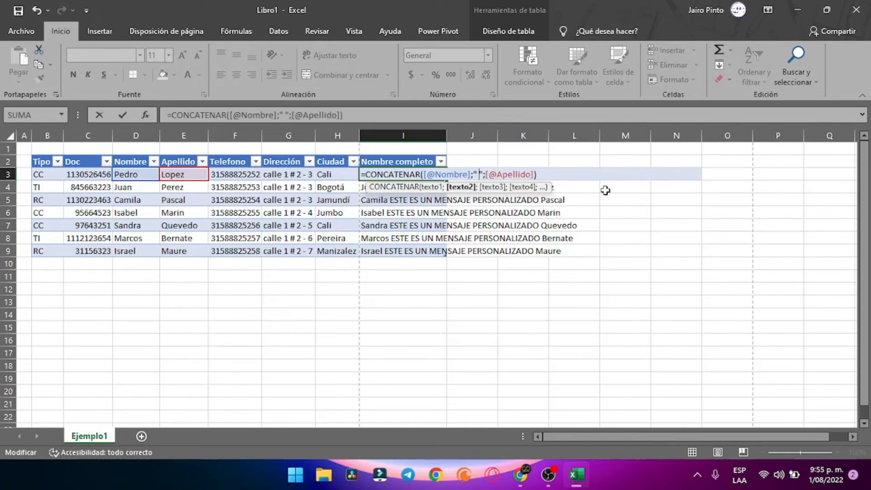
key(Return)
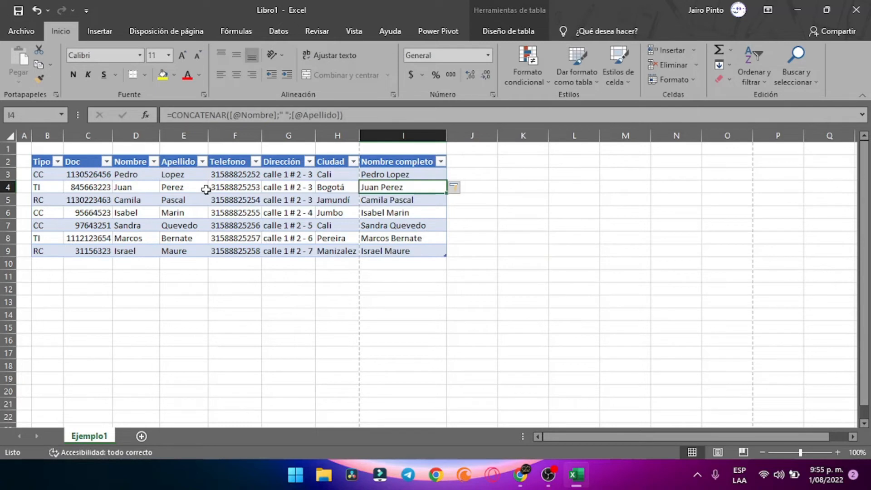
Change the first row's Nombre in D3 to Jairo
click(136, 175)
click(172, 175)
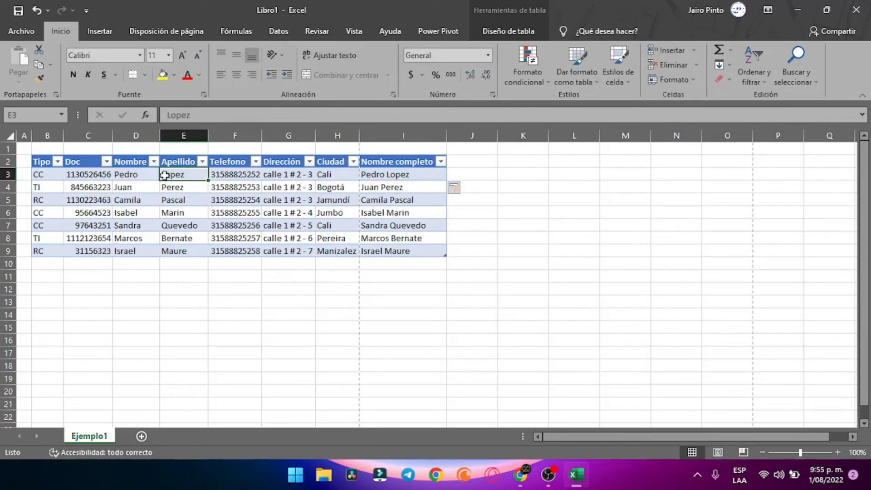
click(133, 175)
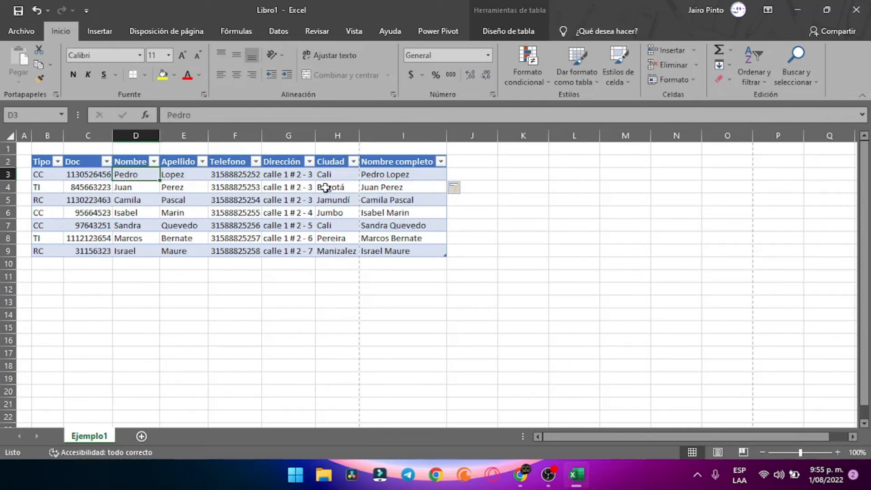
text(Jairo)
key(Return)
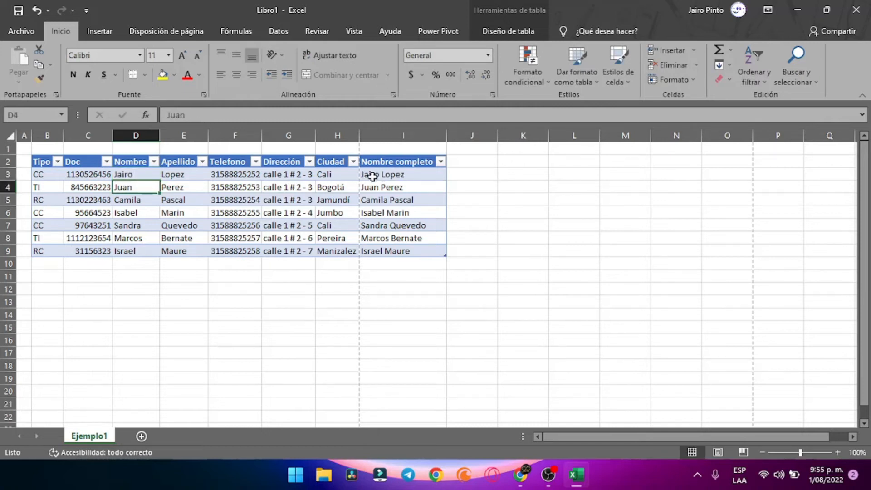
click(133, 166)
click(132, 170)
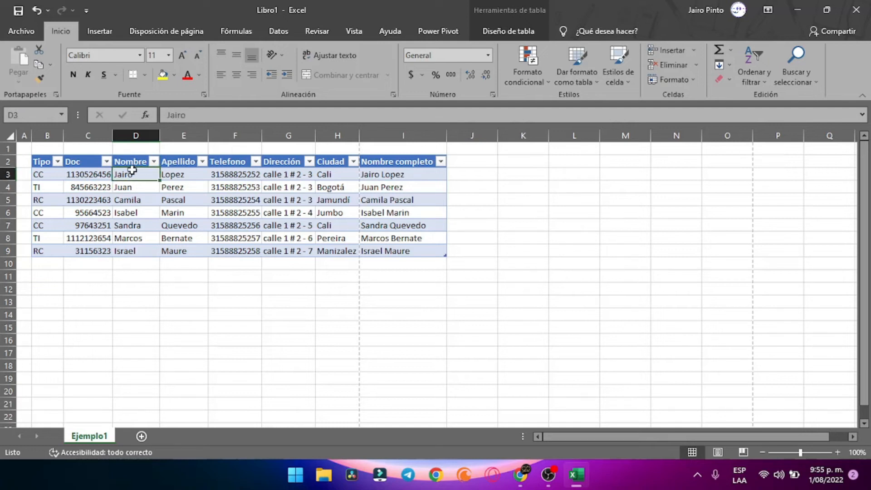
text(Julian)
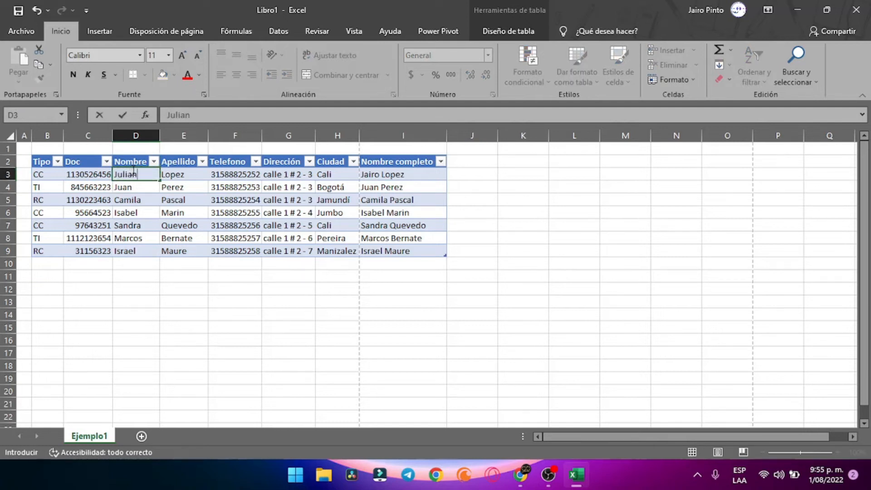
key(Return)
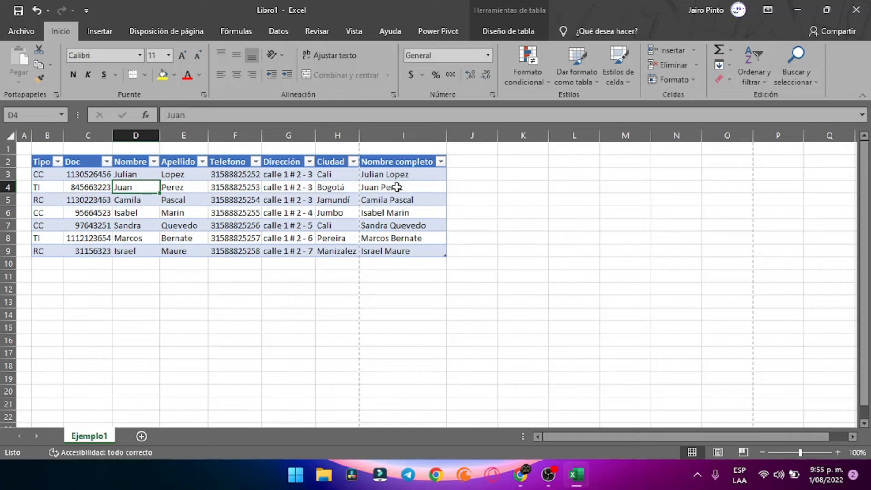
click(386, 186)
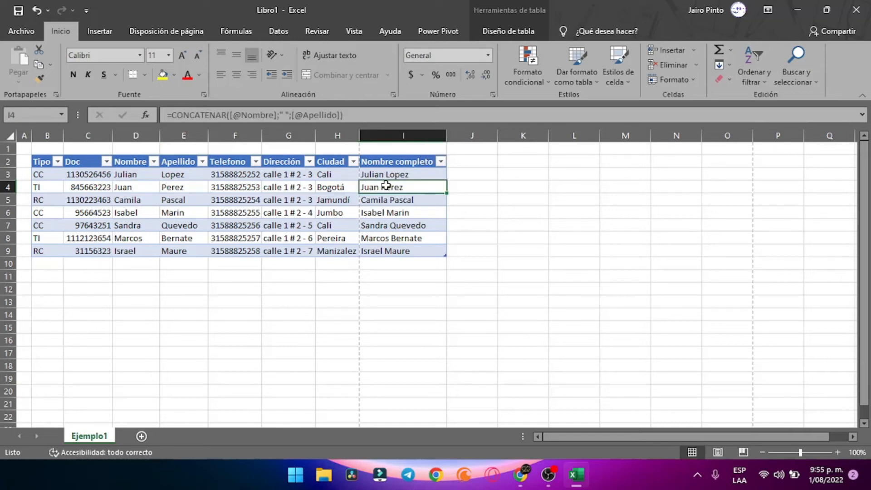
click(385, 172)
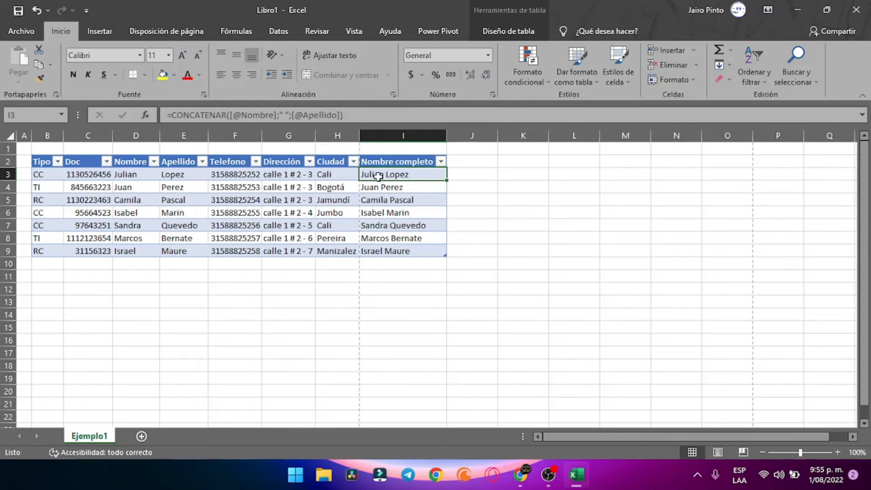
Review I3's CONCATENAR arguments and close them without changes
click(147, 115)
click(148, 114)
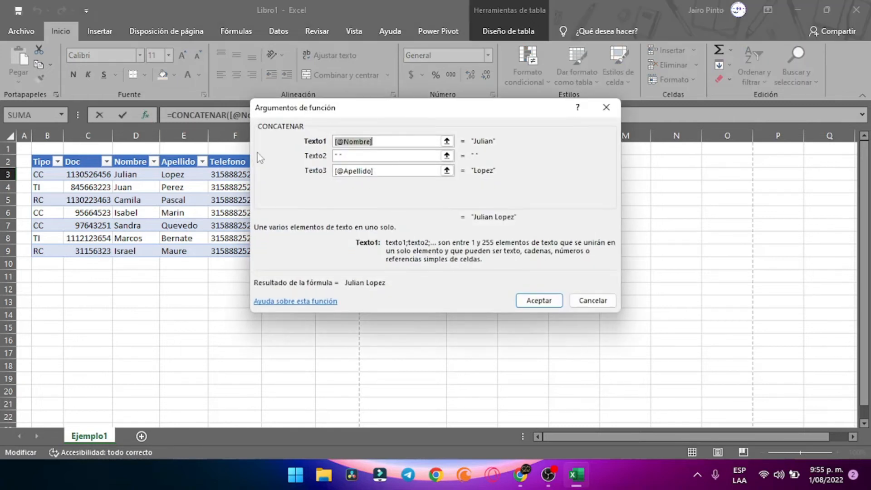
click(590, 299)
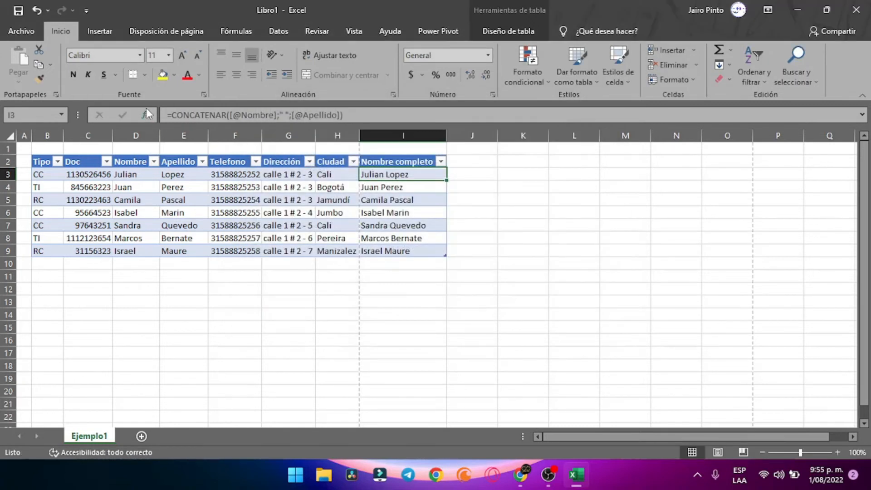
click(147, 114)
click(589, 300)
From J3, browse the recently used functions' descriptions, including DESVEST, in Insert Function
click(480, 176)
click(147, 115)
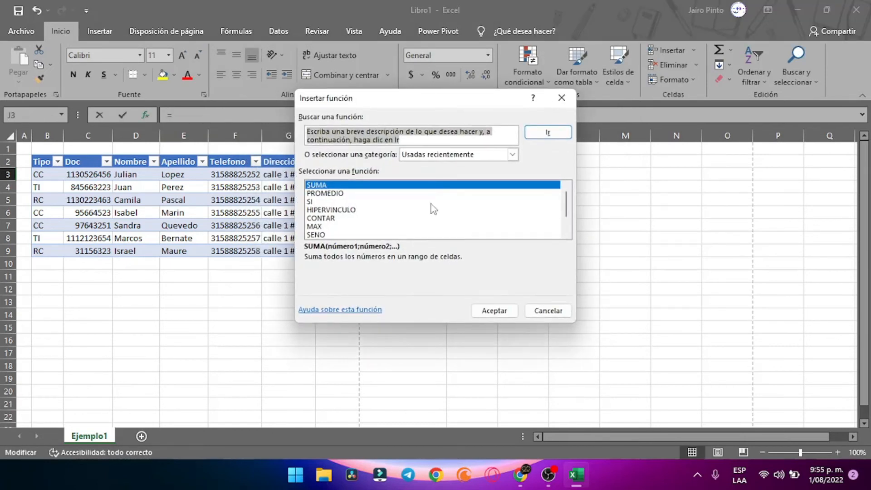
scroll(357, 206, down, 1)
scroll(345, 213, up, 1)
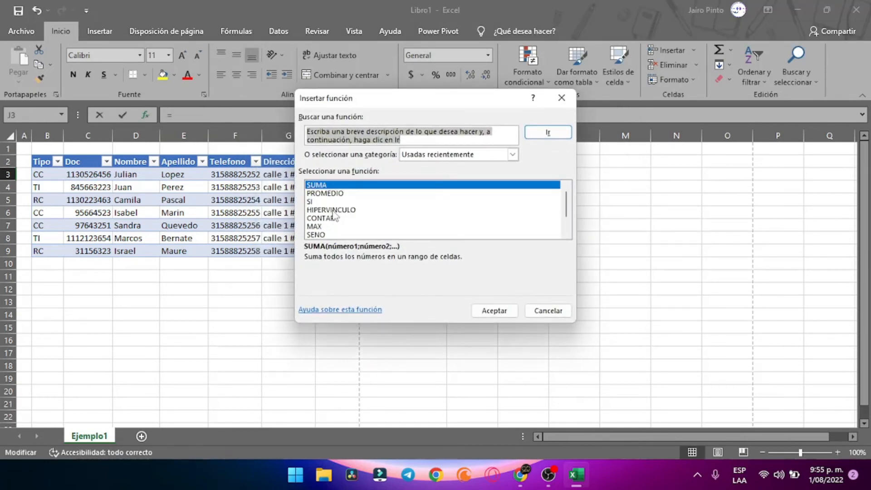
click(318, 194)
click(316, 211)
click(314, 202)
click(316, 218)
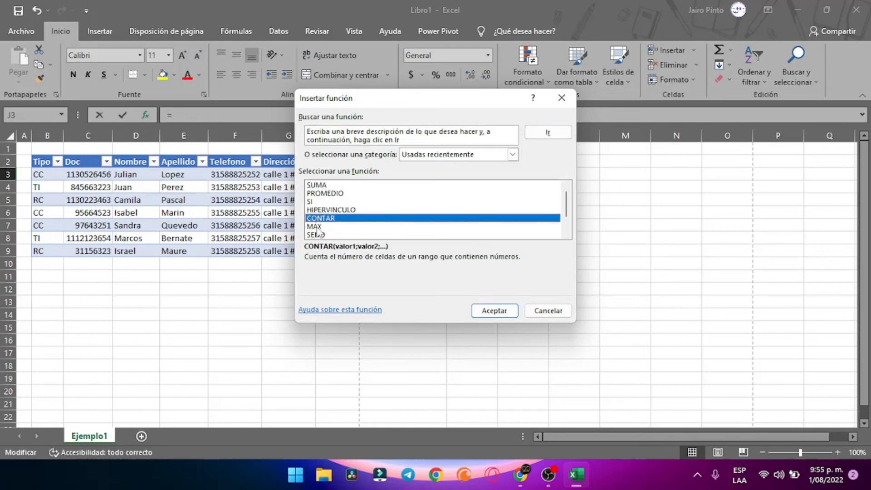
click(316, 227)
click(322, 235)
scroll(322, 235, down, 1)
click(321, 235)
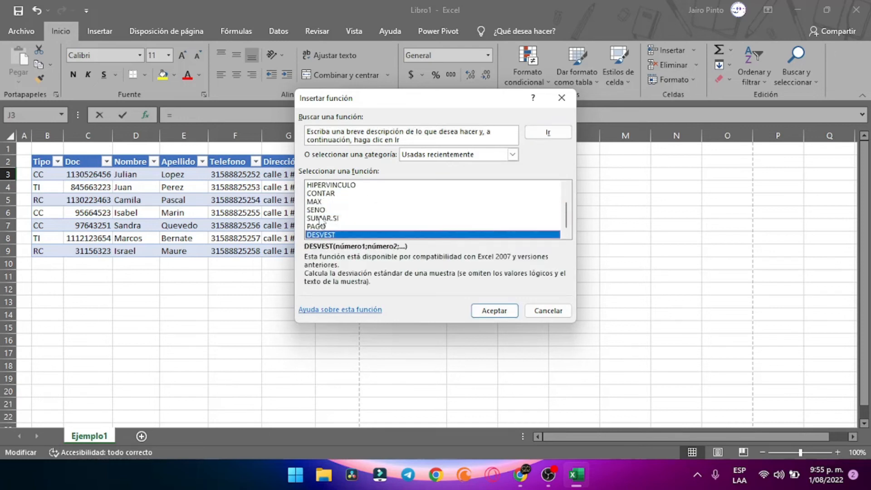
scroll(323, 213, up, 1)
Insert =SUMA(F3:I3) in J3, creating a new Columna1 table column
click(321, 186)
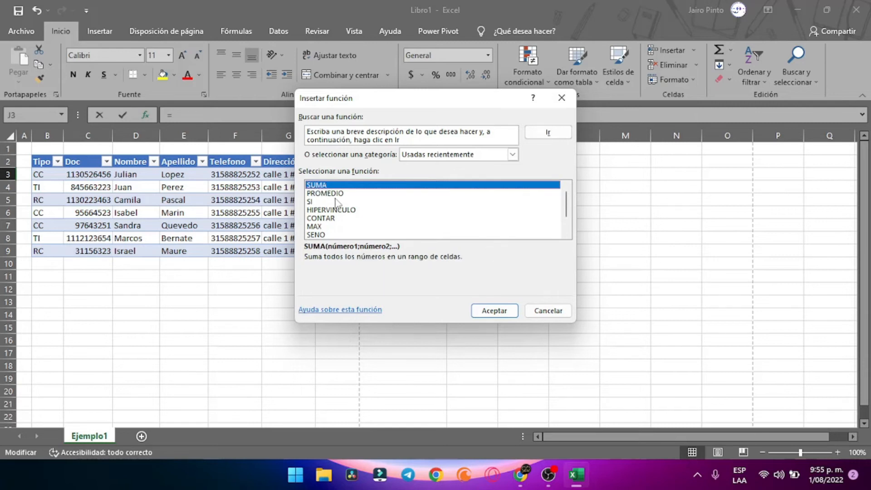
double_click(322, 185)
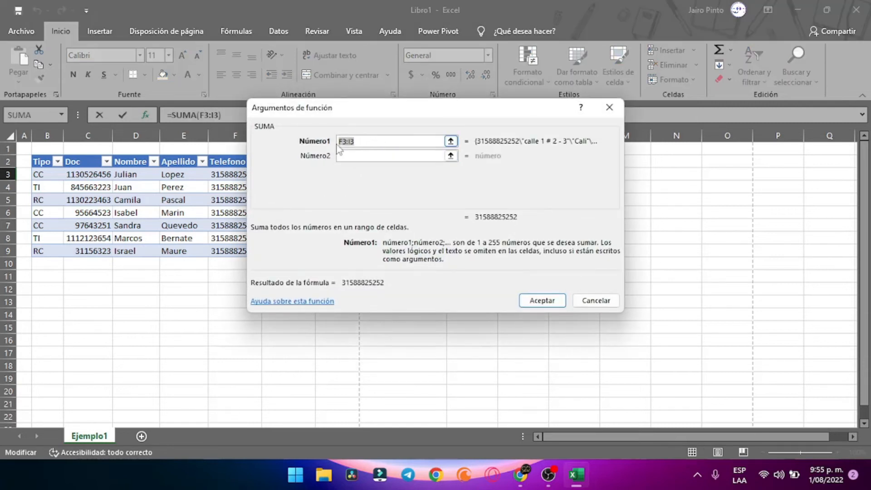
drag(382, 122, 637, 91)
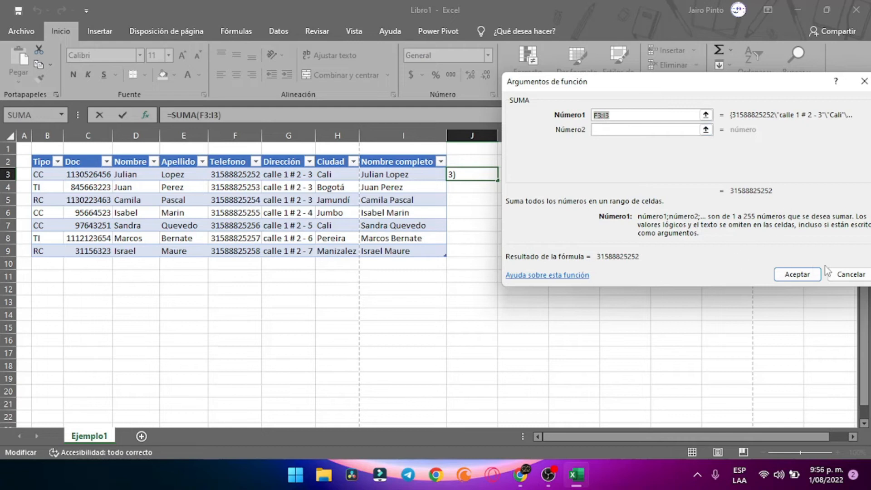
click(635, 130)
click(628, 114)
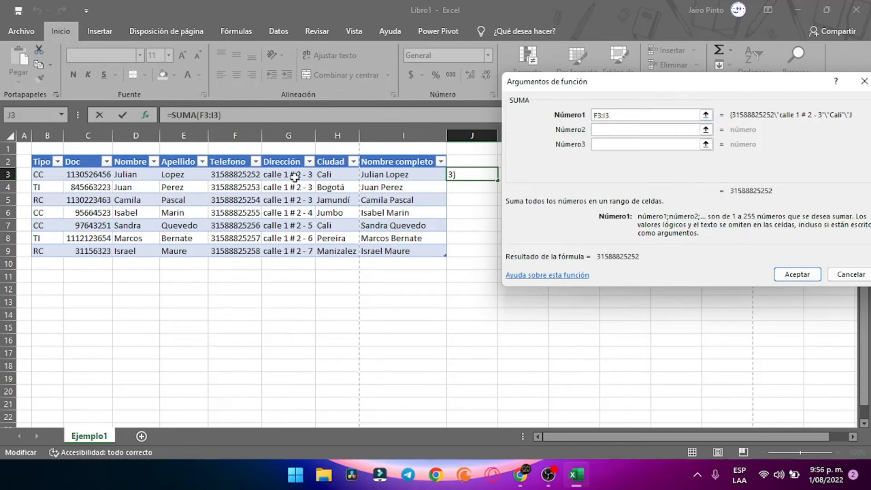
click(797, 274)
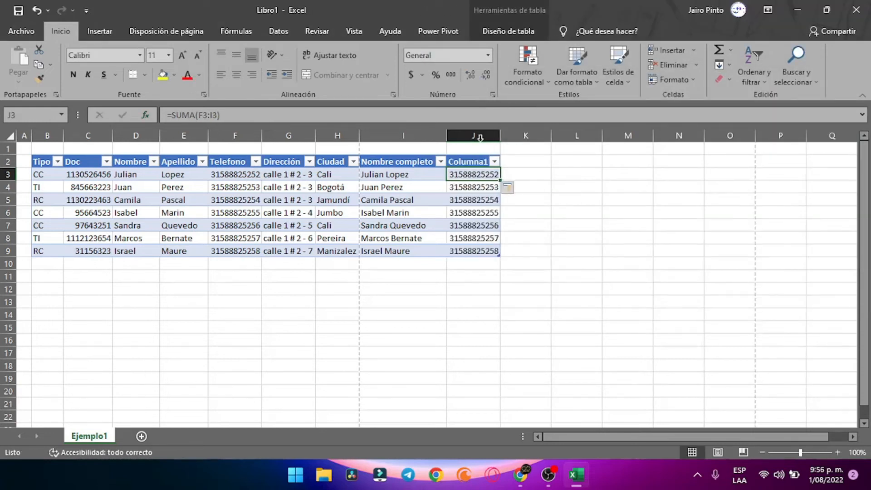
Widen column J to 15,43 and compare the F3:I3 values with J3's SUMA total
drag(501, 135, 516, 134)
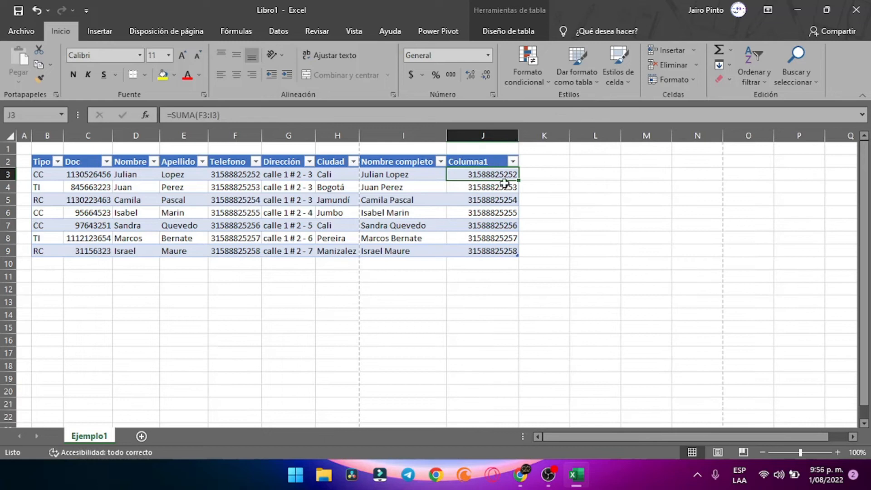
click(239, 176)
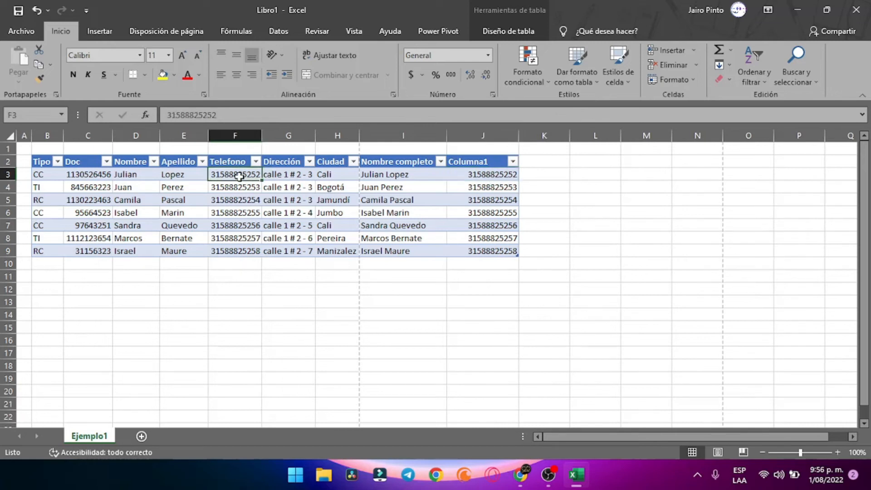
click(463, 176)
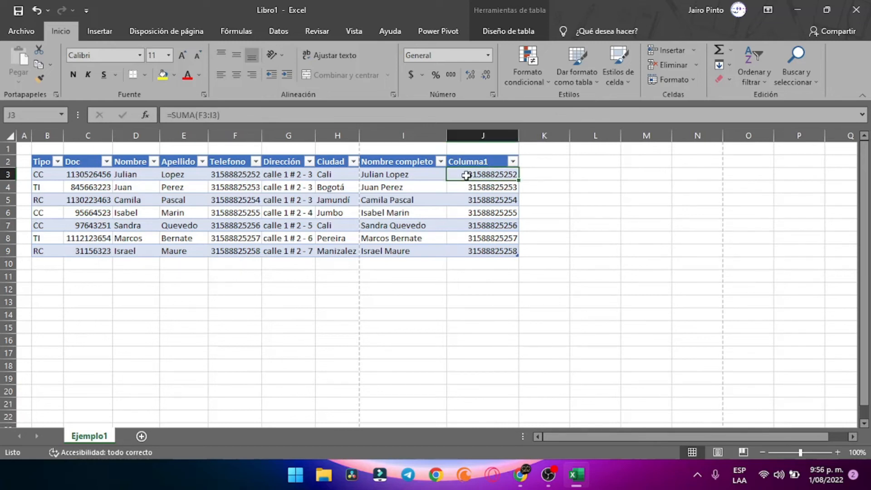
click(290, 178)
click(348, 174)
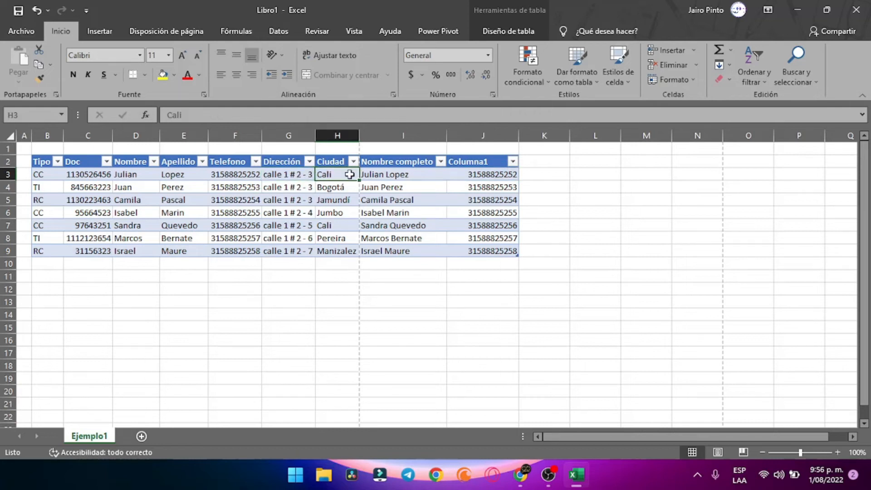
click(388, 174)
click(231, 174)
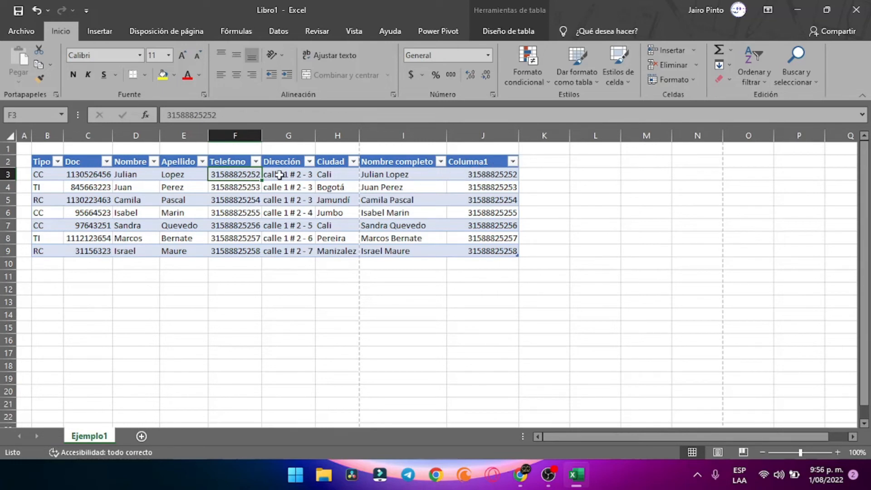
click(481, 175)
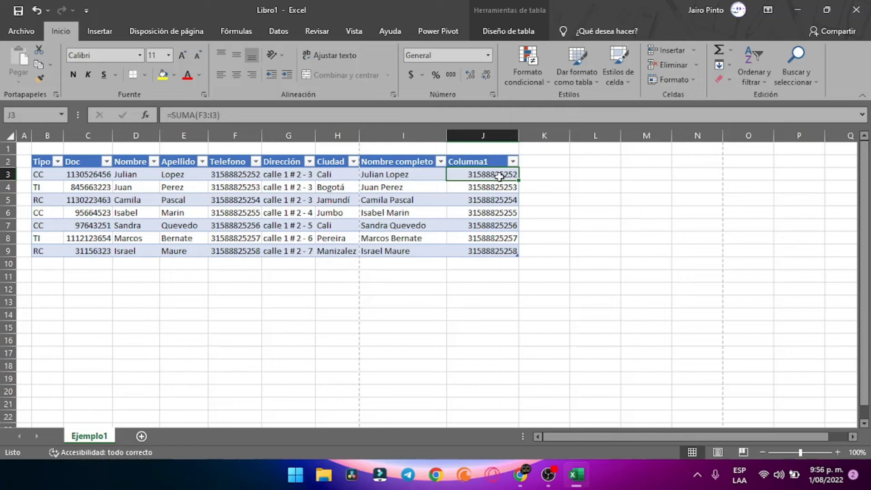
right_click(483, 136)
Delete the Columna1 column from the table
click(509, 263)
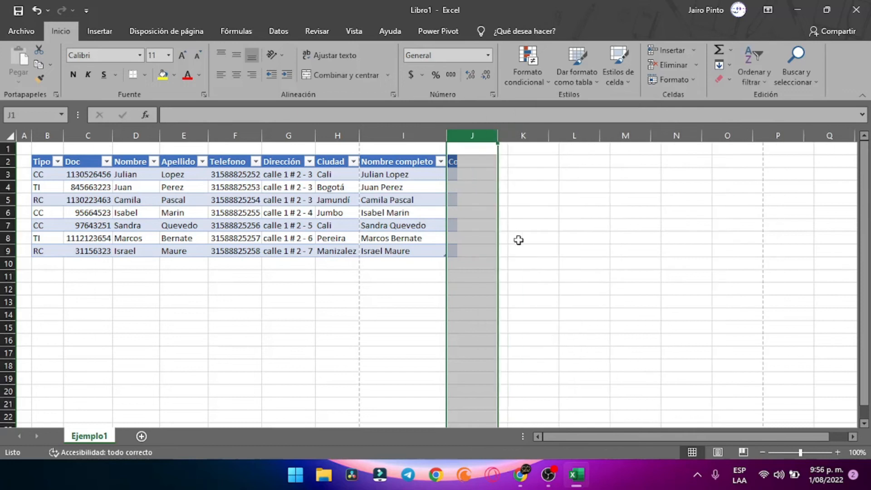
click(522, 226)
click(476, 174)
click(472, 162)
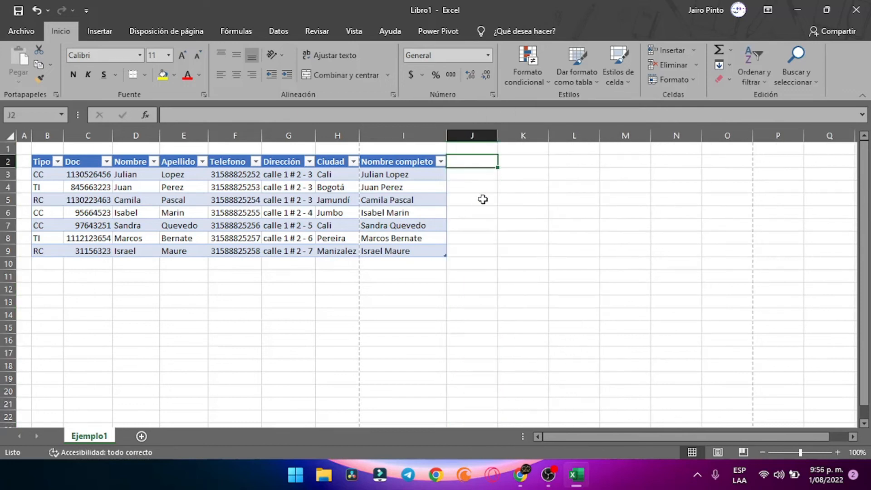
click(483, 201)
click(475, 176)
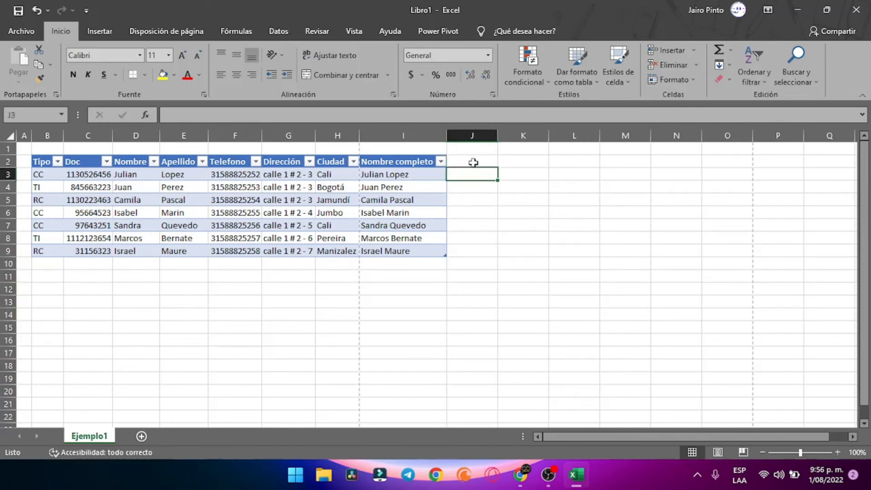
click(473, 163)
click(513, 262)
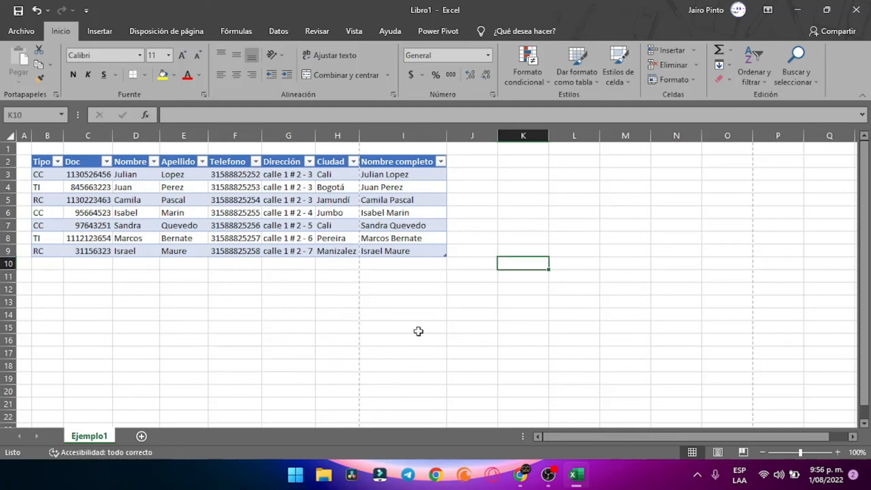
click(438, 288)
Add the headers Dato 1, Dato 2 and Suma in J2:L2 to expand the table
click(477, 165)
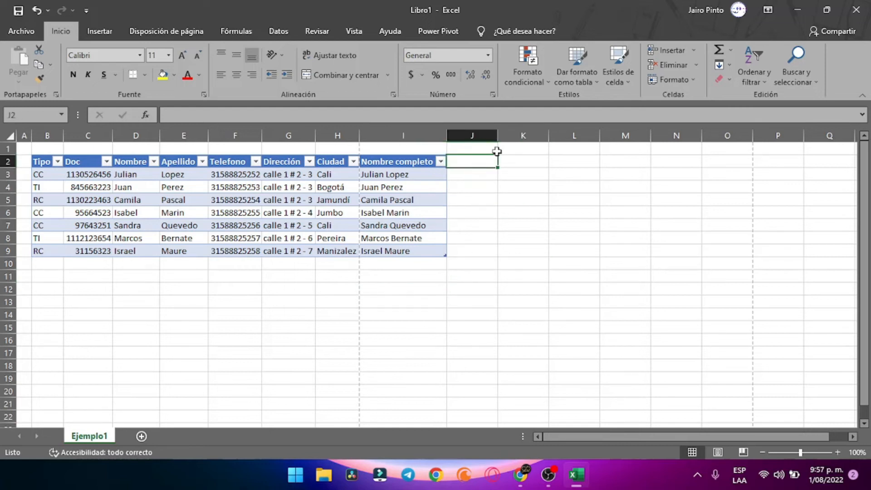
text(Dato 1)
key(Tab)
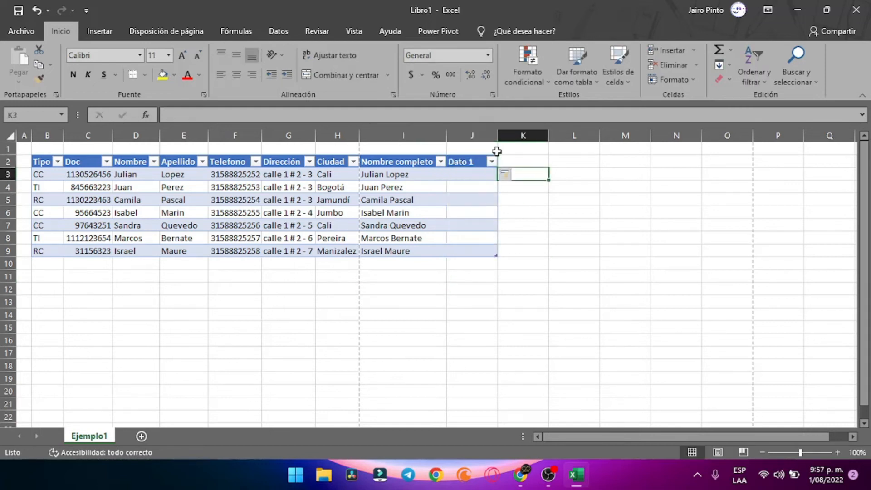
text(Dato 2)
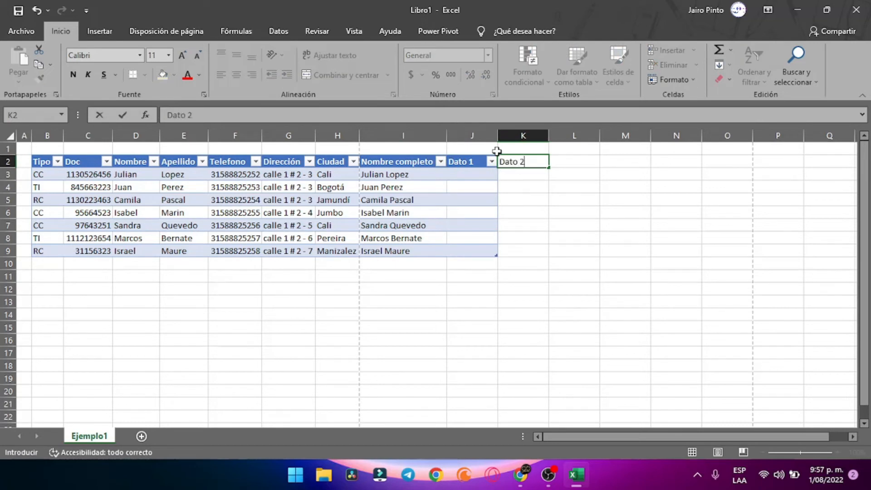
key(Tab)
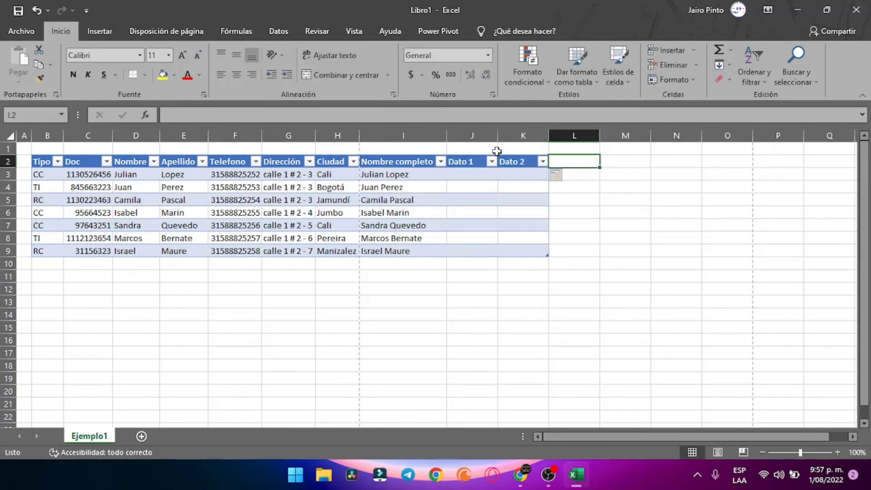
text(Suma)
key(Return)
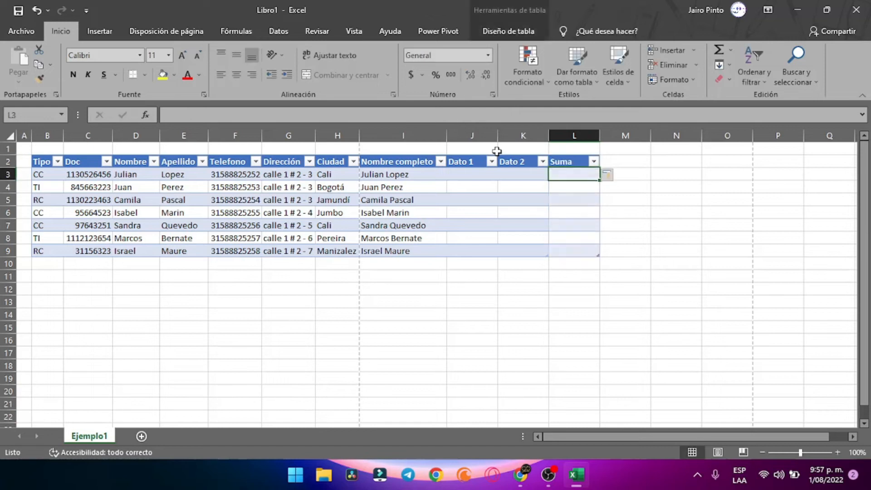
Remove a stray 1 typed into the Suma column
click(547, 475)
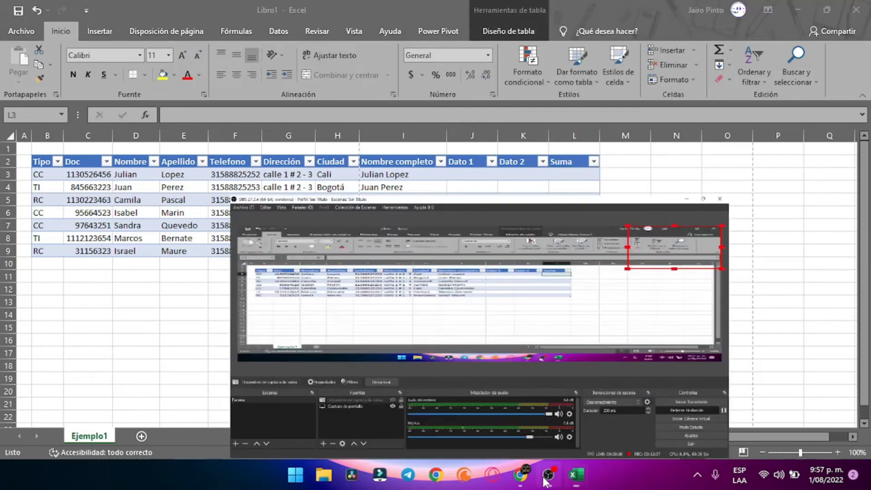
click(547, 475)
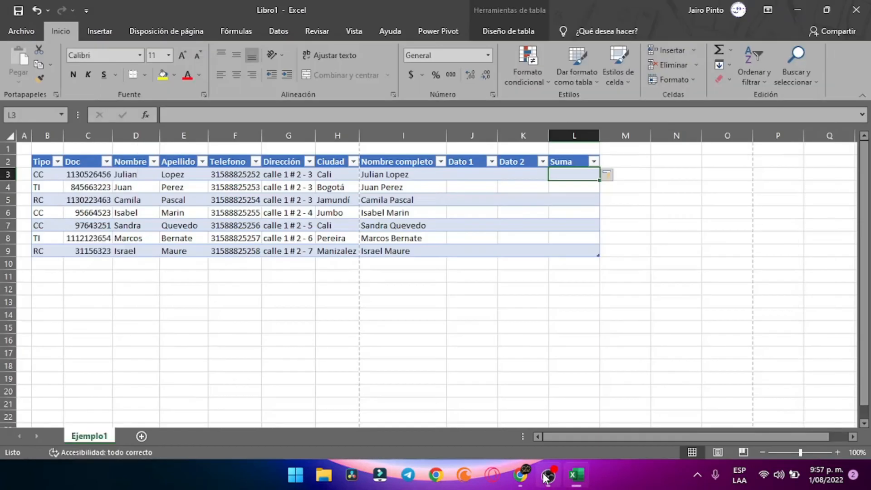
text(1)
key(BackSpace)
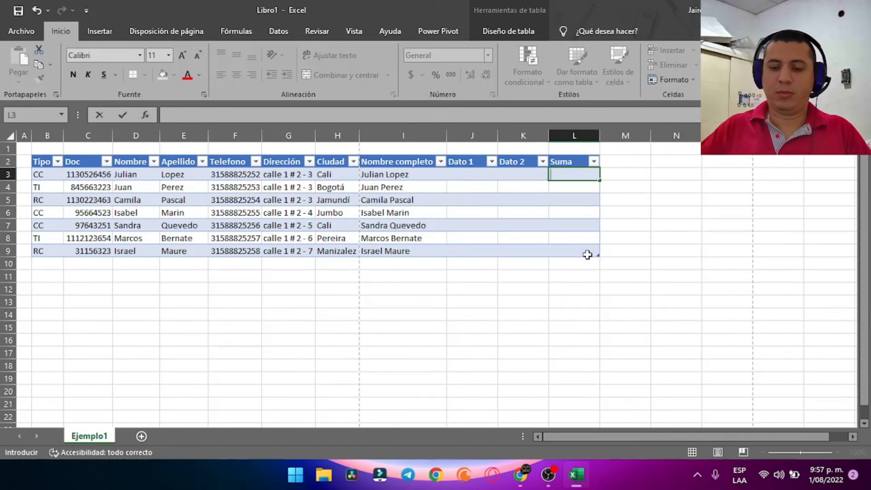
Fill Dato 1 (J3:J9) with 23, 85, 96, 12, 2, 5 and 35
click(473, 178)
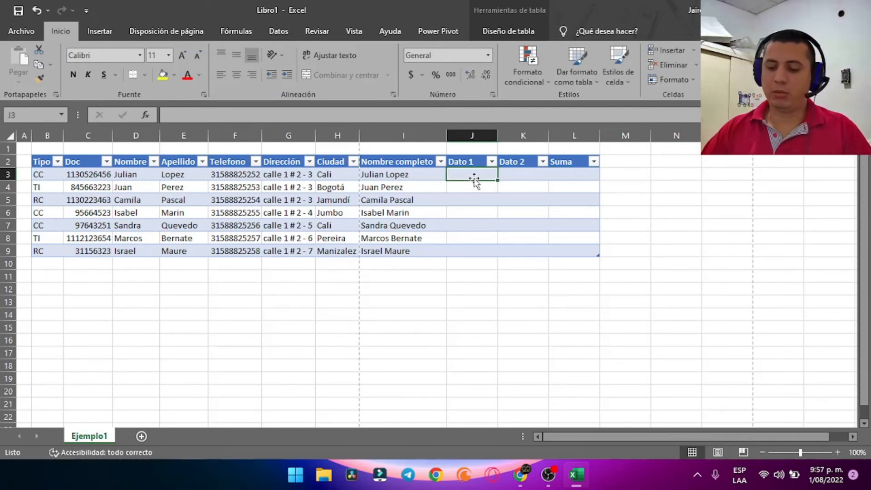
text(23)
key(Return)
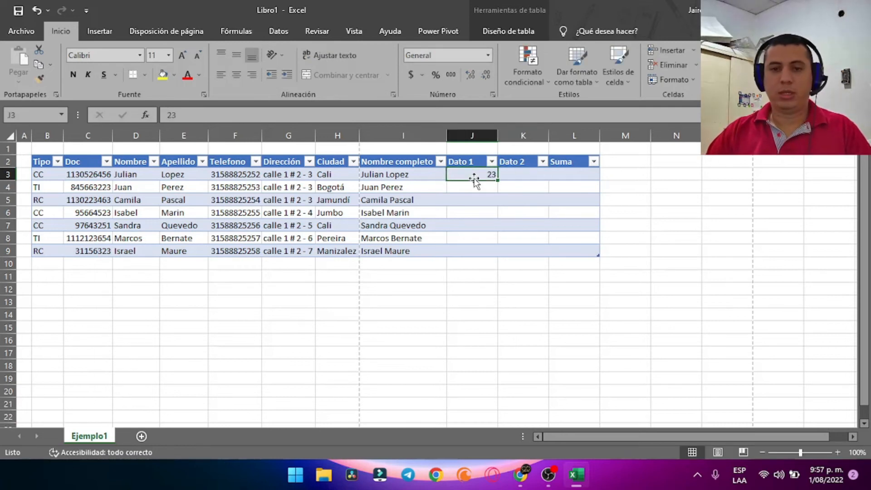
text(85)
key(Return)
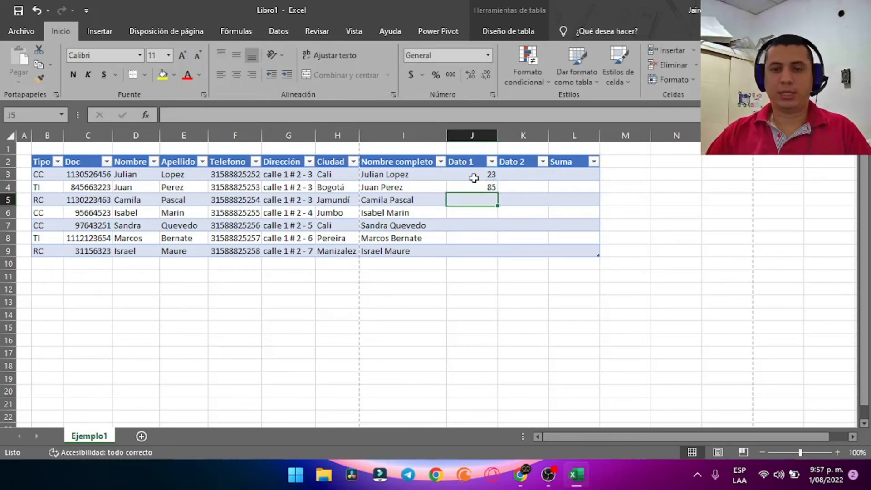
text(96)
key(Return)
text(12)
key(Return)
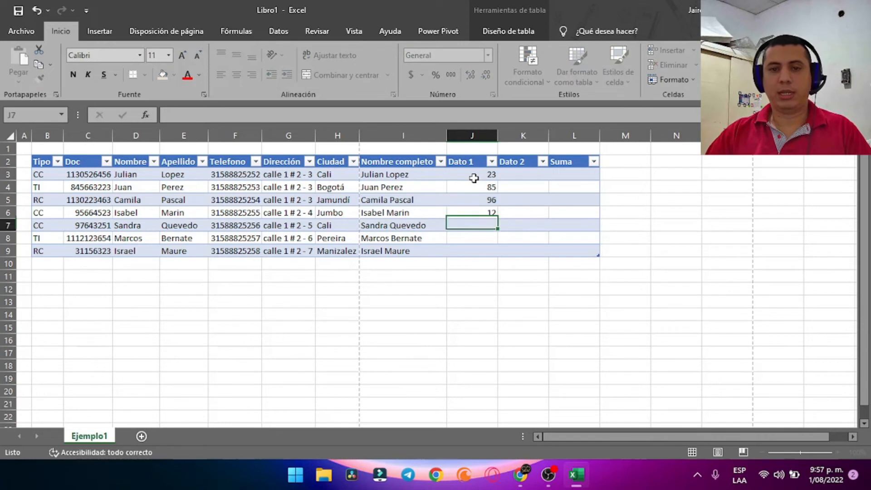
text(2)
key(Return)
text(5)
key(Return)
text(35)
key(Return)
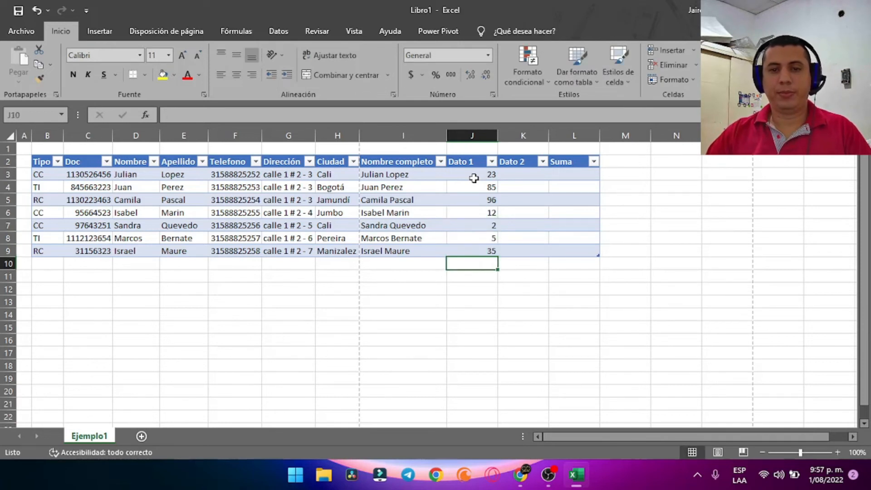
Fill Dato 2 (K3:K9) with 2, 5, 63, 54, 52, 85 and 65
key(Right)
key(Up)
key(Up)
key(Up)
key(Up)
key(Up)
key(Up)
key(Up)
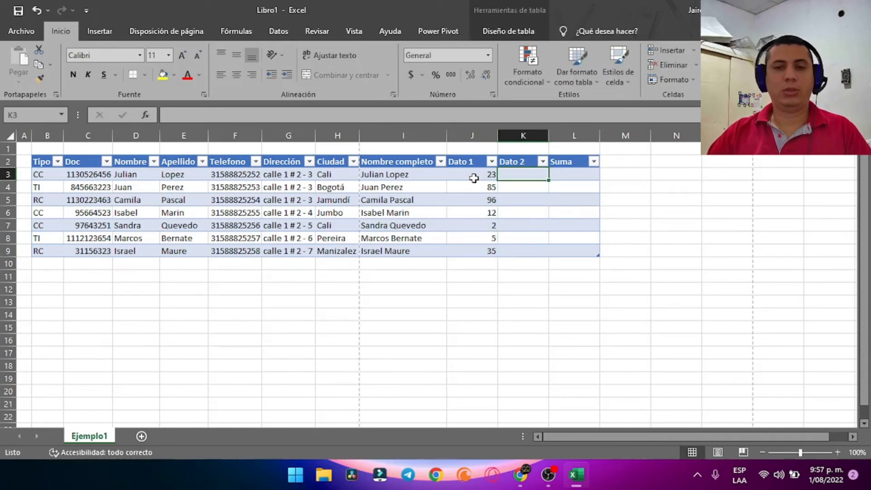
text(2)
key(Return)
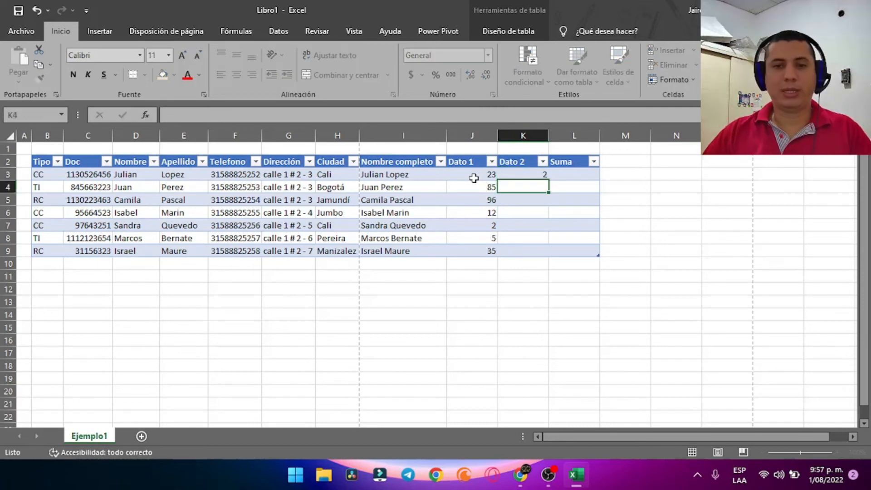
text(5)
key(Return)
text(63)
key(Return)
text(54)
key(Return)
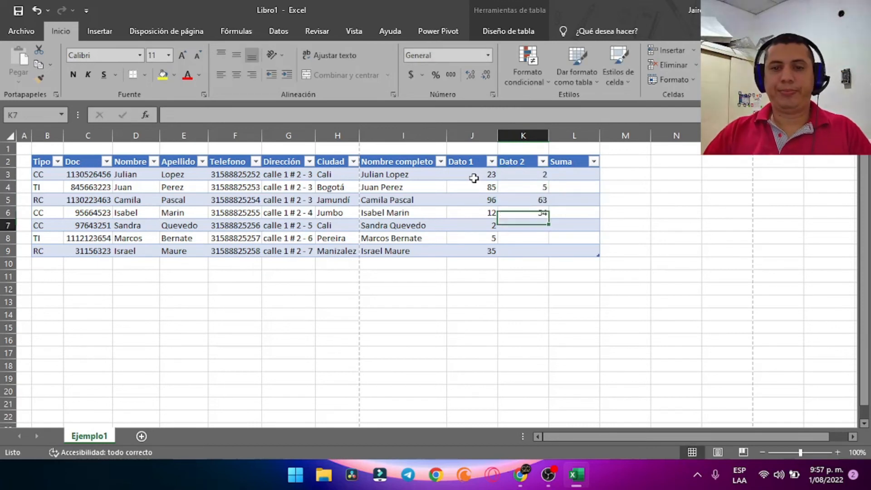
text(52)
key(Return)
text(85)
key(Return)
text(65)
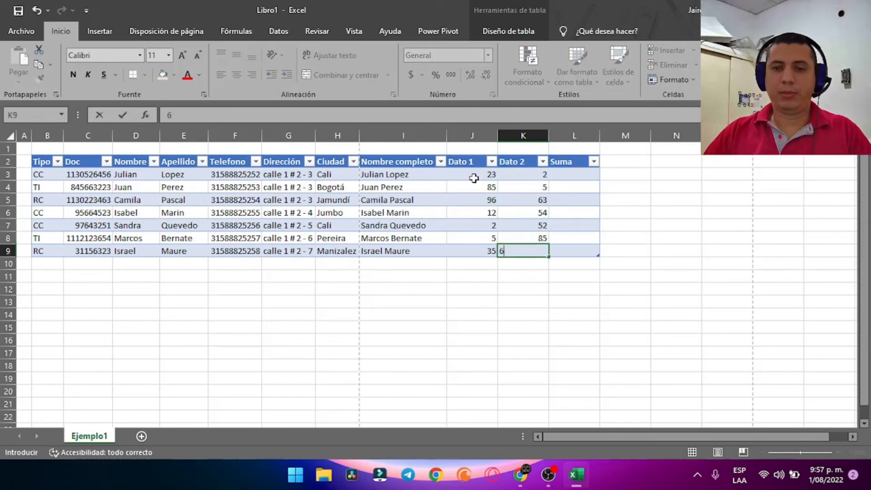
key(Return)
key(Right)
key(Up)
key(Up)
key(Up)
key(Up)
key(Up)
key(Up)
key(Up)
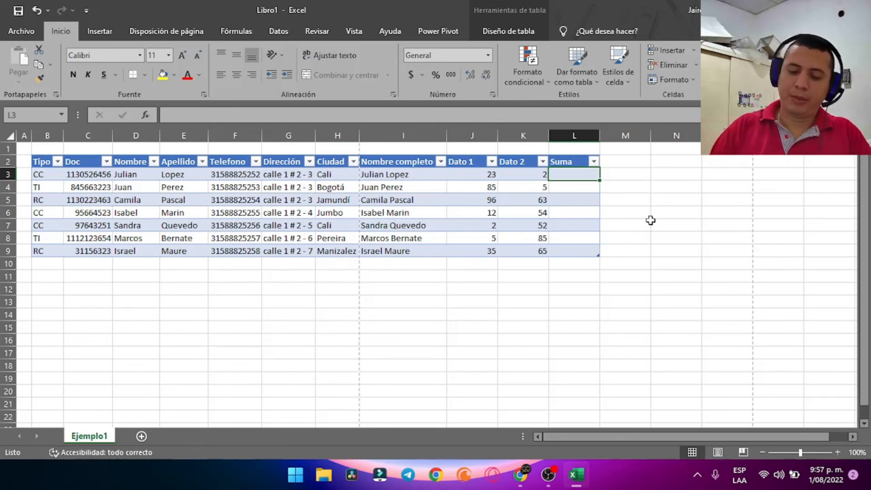
Enter =SUMA([@[Dato 1]];[@[Dato 2]]) in L3 to total each row's Dato values
text(=)
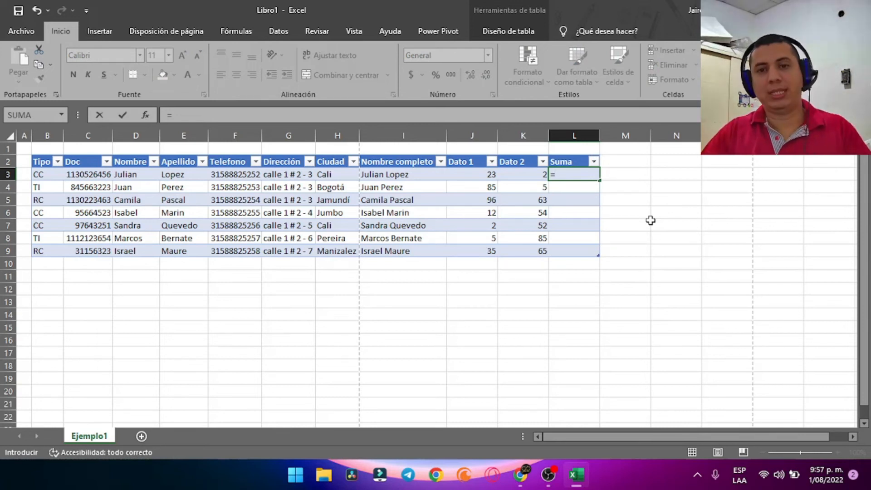
text(suma()
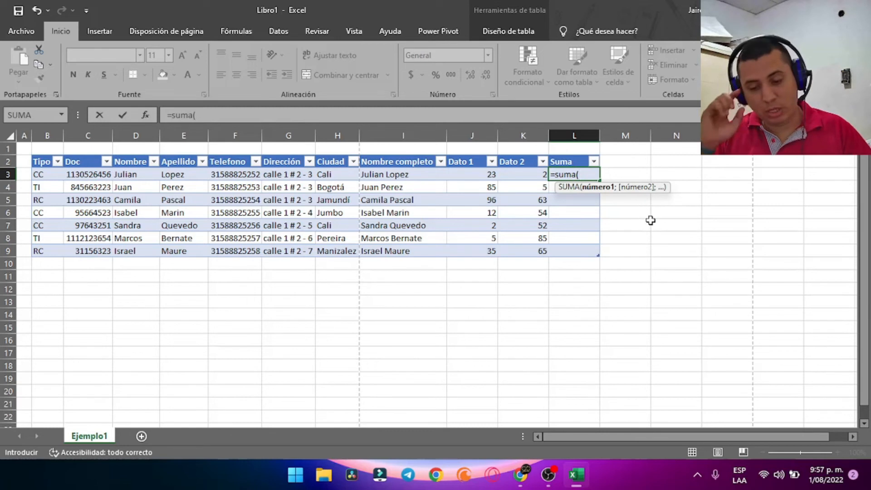
key(Left)
key(Left)
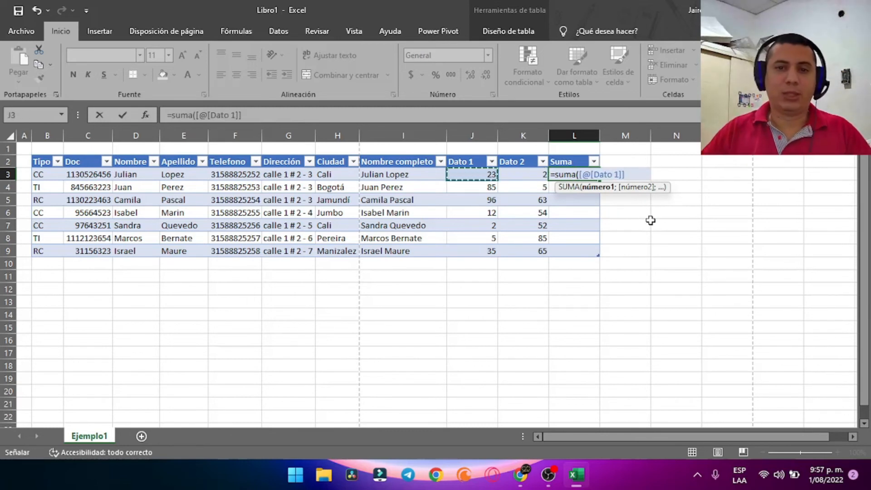
text(;)
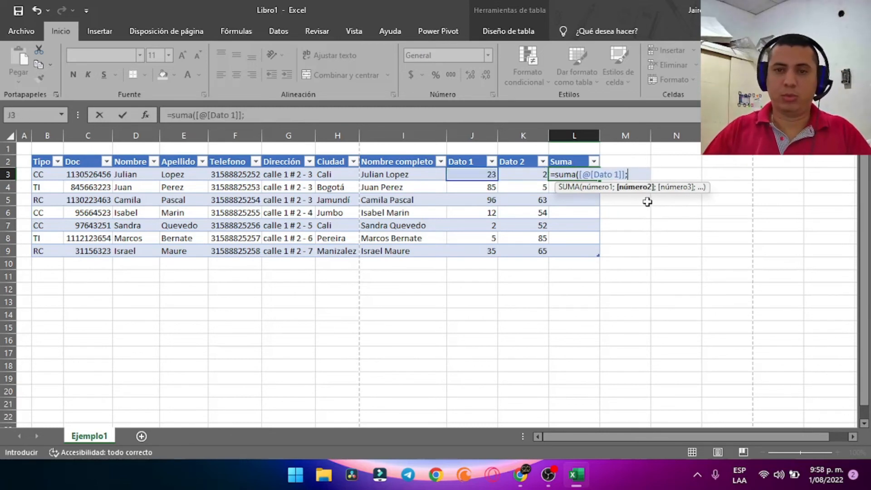
click(522, 175)
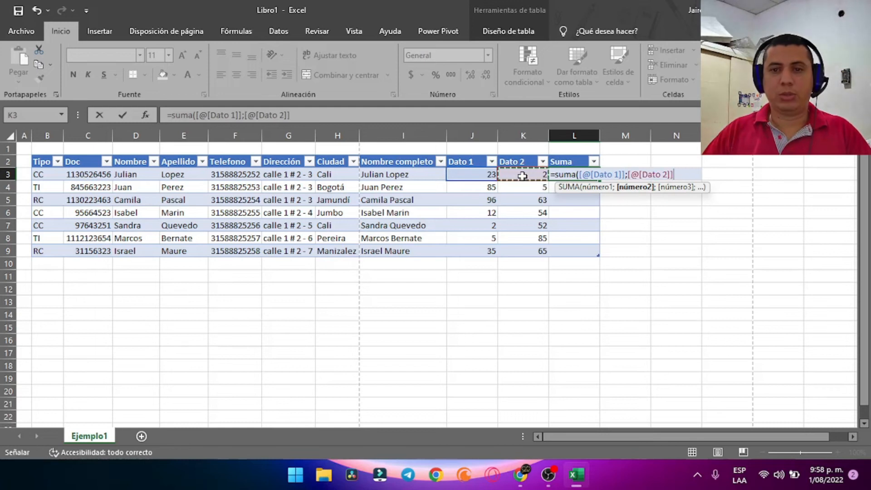
text())
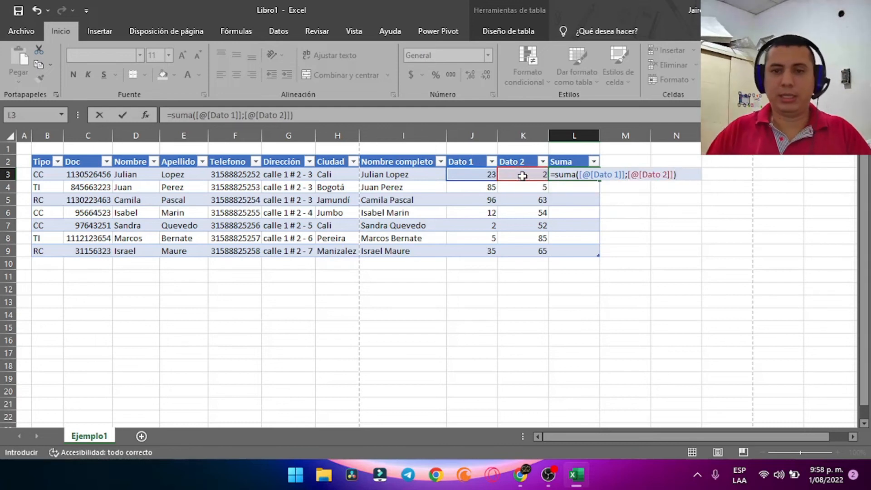
key(Return)
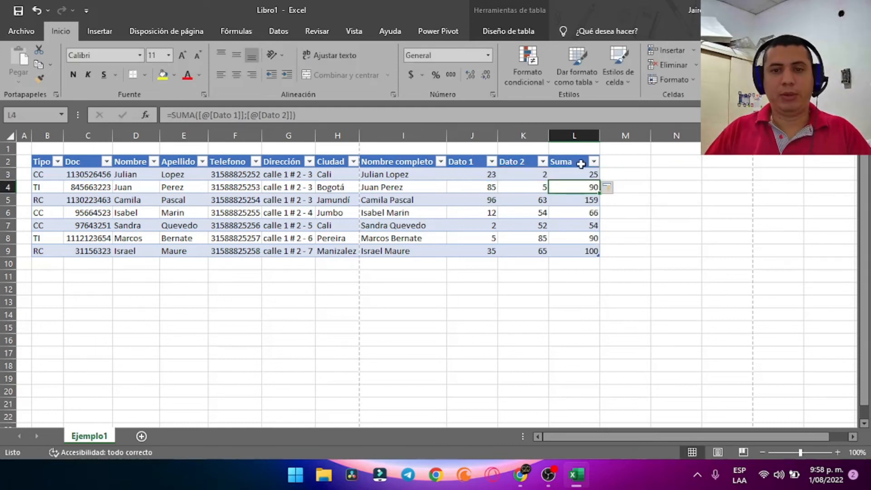
Compare the Dato 1, Dato 2 and Suma values in rows 3 and 4
click(488, 178)
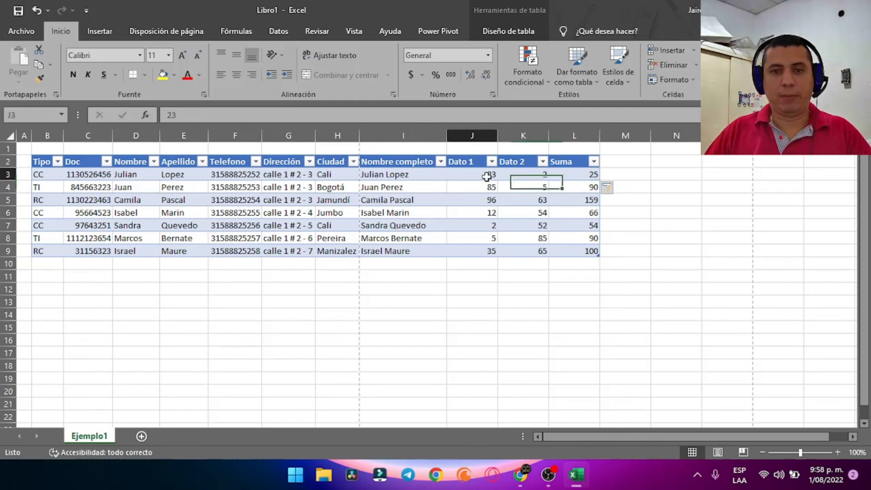
click(527, 176)
click(566, 175)
click(490, 189)
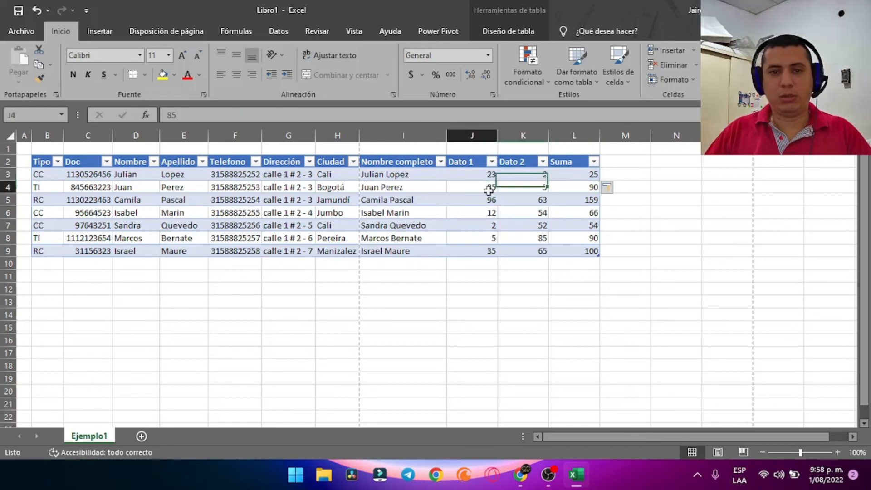
click(525, 189)
click(576, 189)
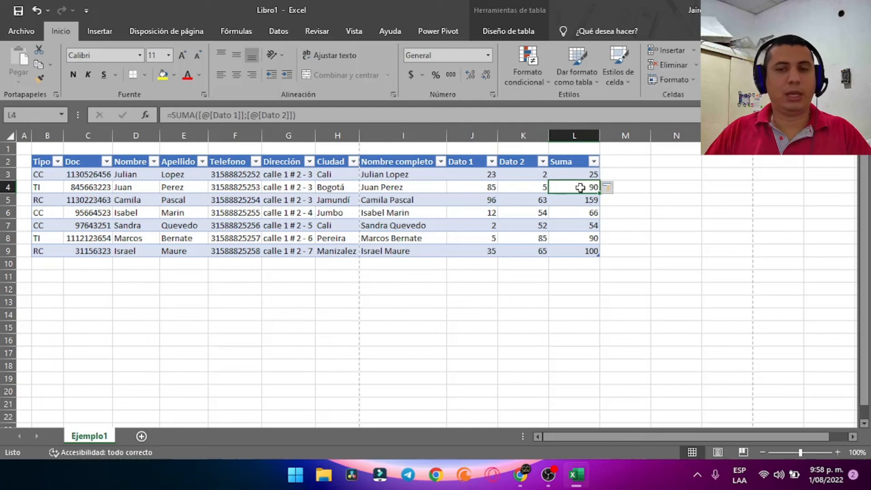
Clear all Suma totals and begin a new formula in L3
click(574, 174)
key(Delete)
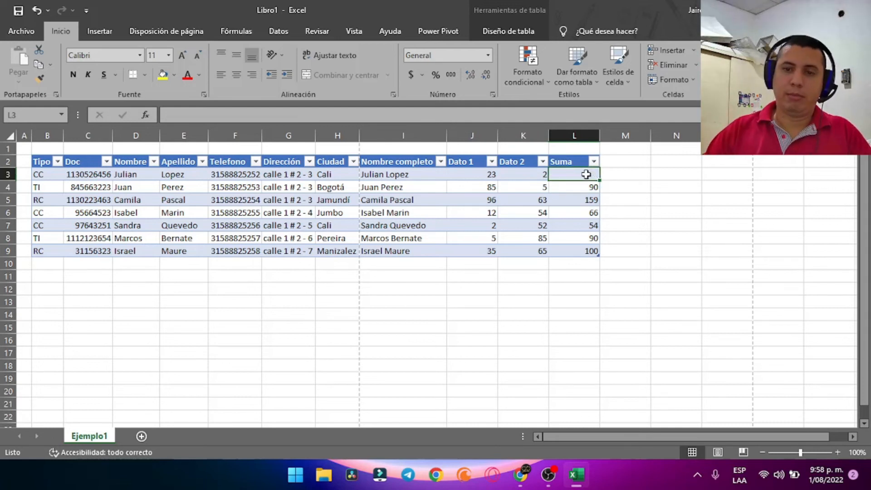
key(ctrl+shift+Down)
key(ctrl+shift+Down)
key(Delete)
click(587, 175)
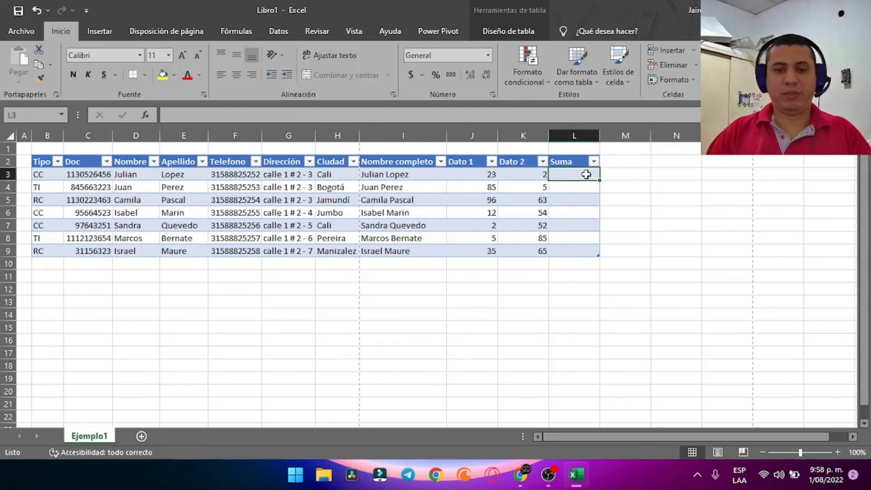
text(=)
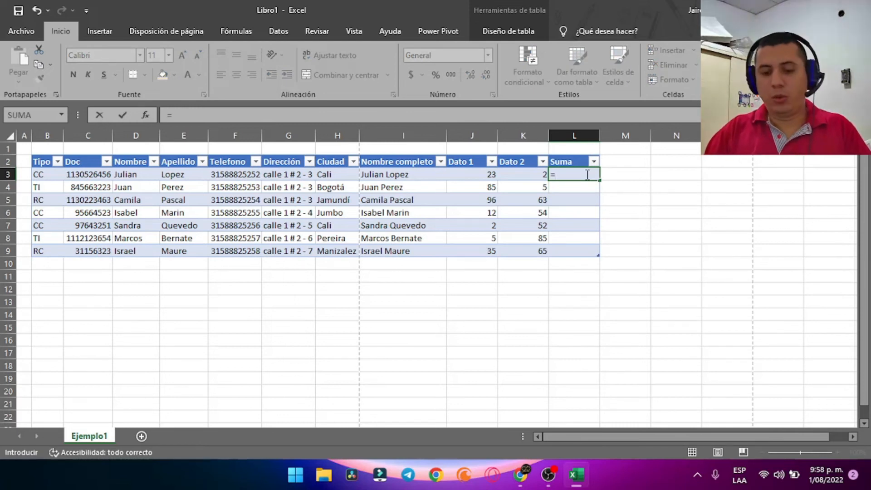
text(()
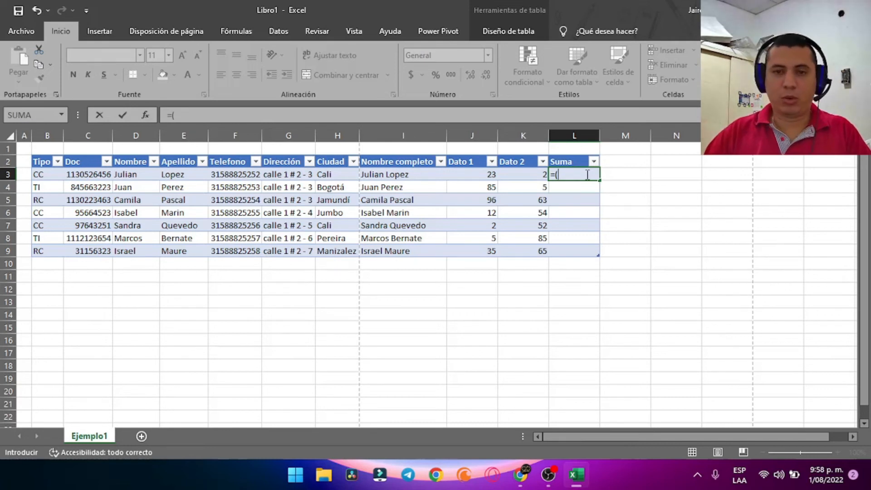
Fill Suma with =[@[Dato 1]]+[@[Dato 2]], giving totals 25, 90, 159, 66, 54, 90, 100
key(Left)
key(Left)
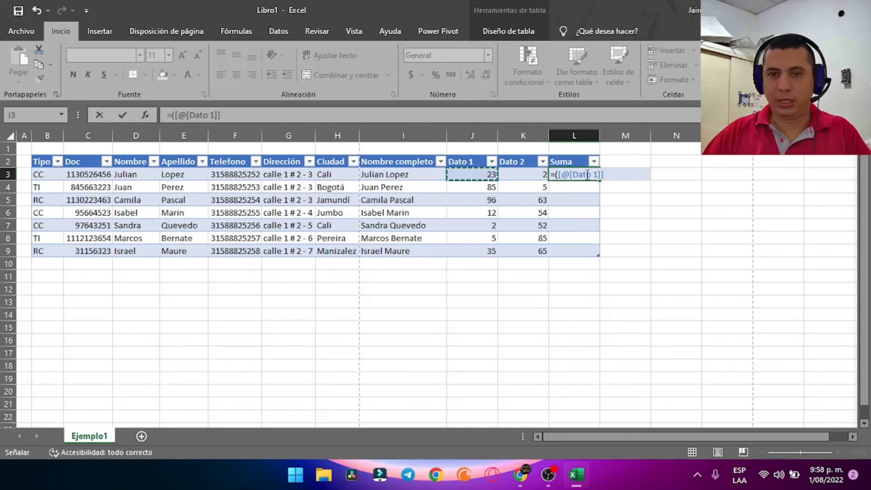
text(+)
key(Left)
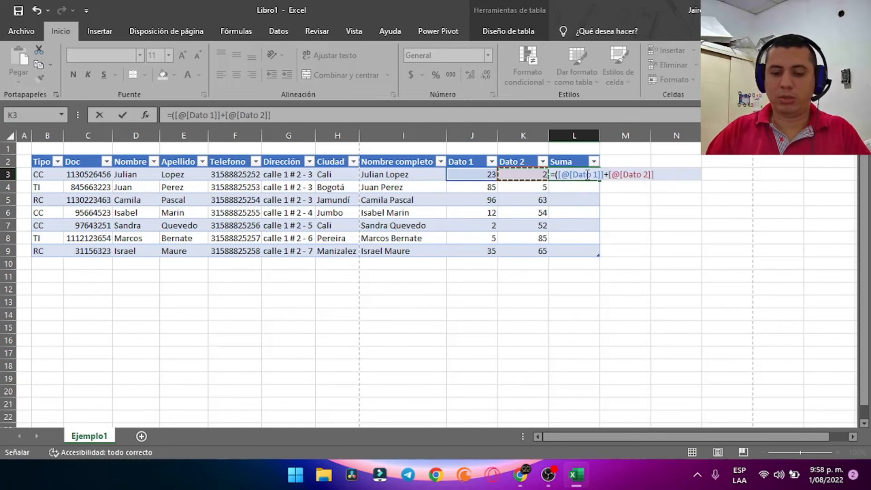
text())
key(Return)
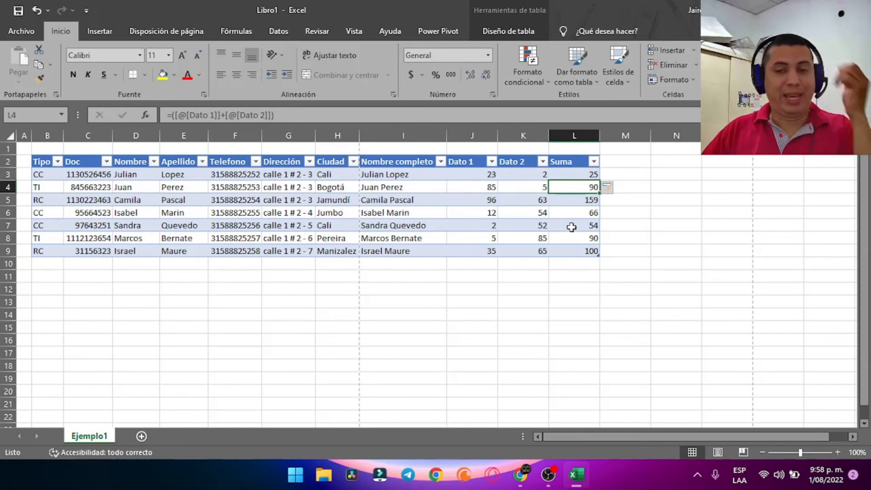
click(564, 174)
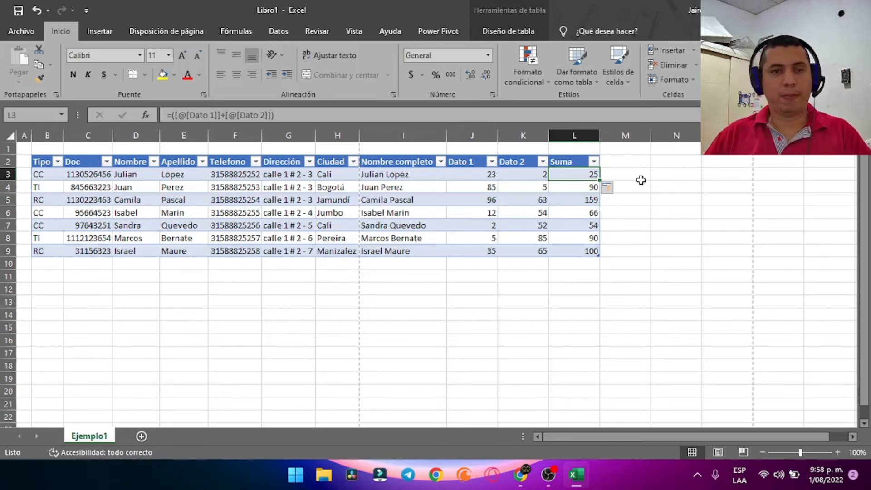
Replace the Suma cells L3:L9 with =SUMA(J3:K3), totalling each row's Dato 1 and Dato 2
click(631, 175)
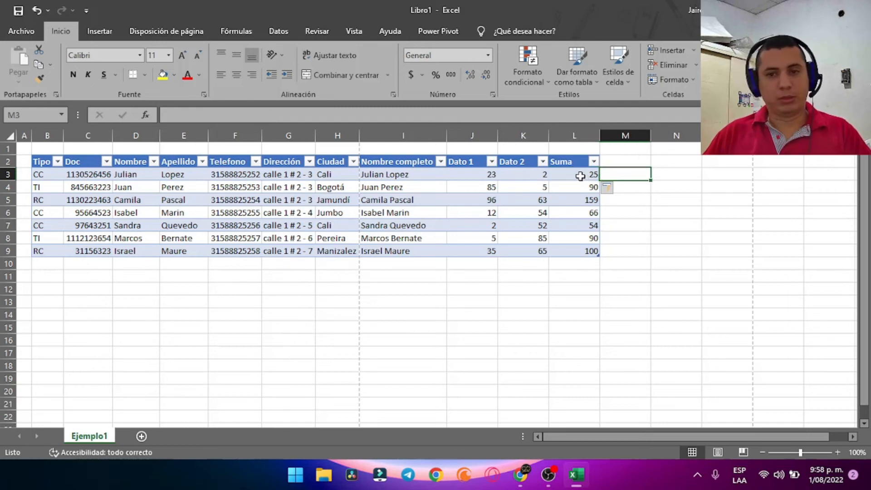
click(580, 175)
mouse_move(580, 176)
mouse_down()
mouse_move(589, 249)
mouse_move(587, 172)
mouse_up()
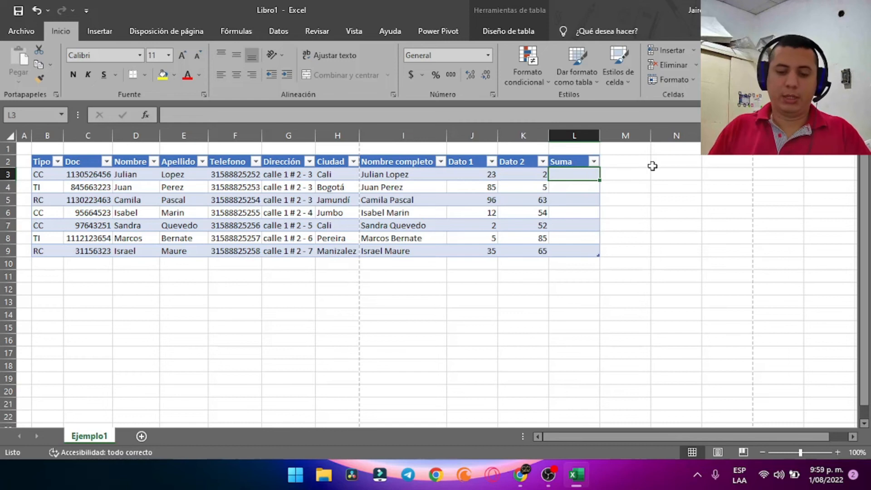
text(=suma()
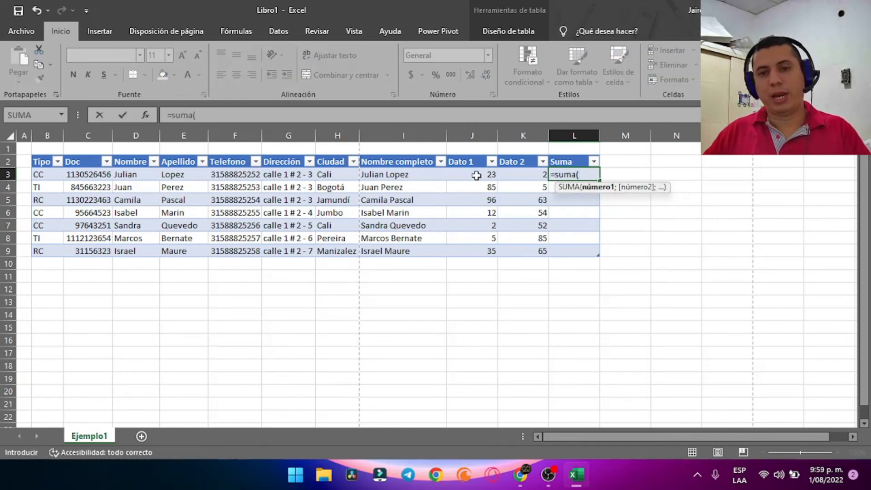
drag(476, 175, 515, 175)
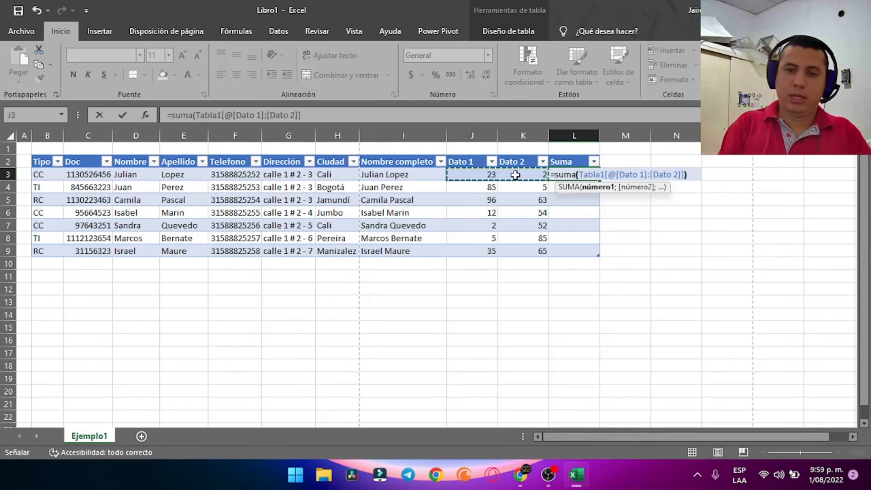
text())
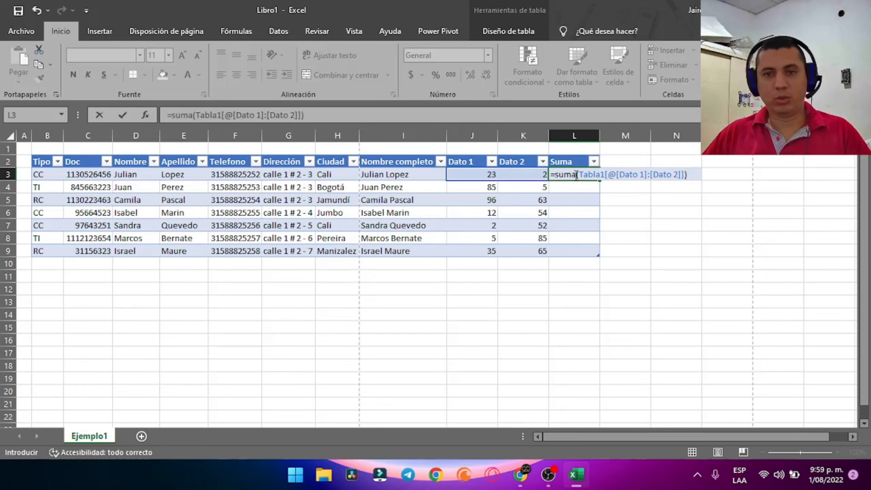
key(Return)
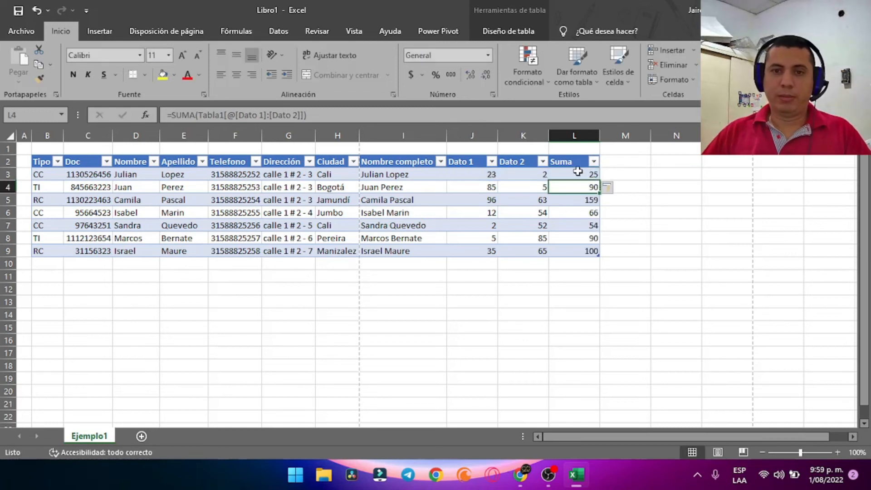
click(667, 162)
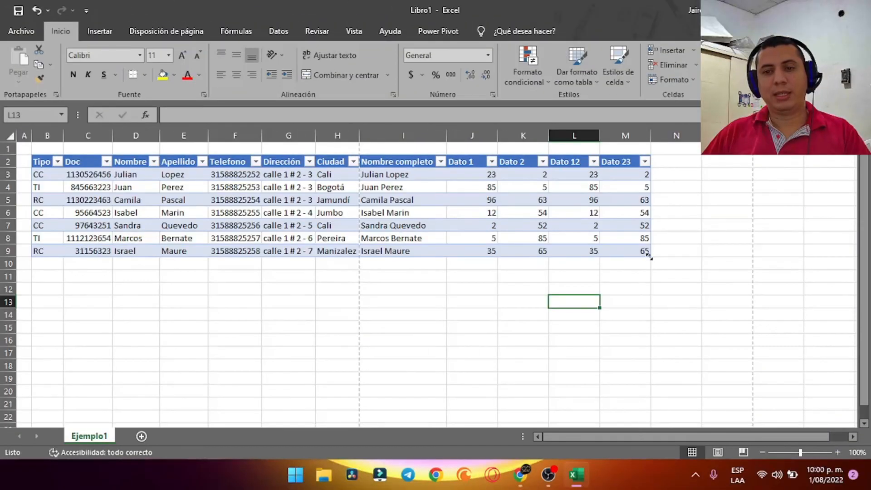
Resize the table to end at column M and fill the new headers as Dato 3 and Dato 4
drag(648, 255, 732, 329)
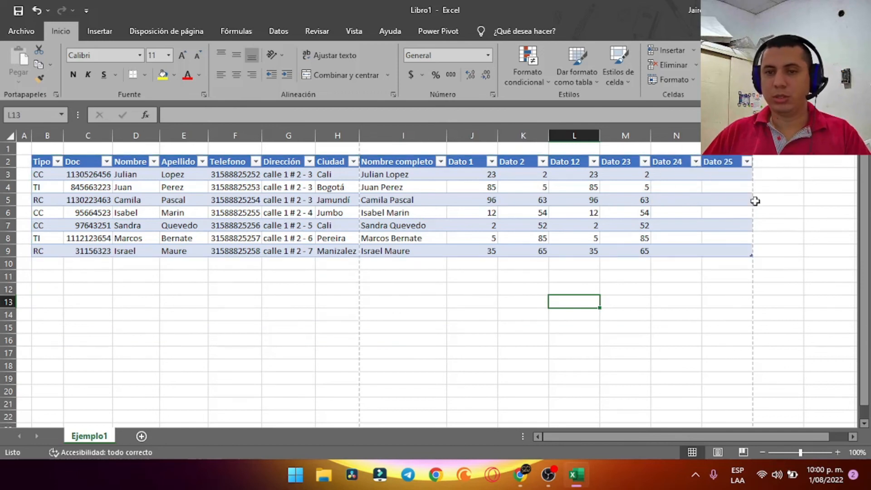
drag(751, 256, 653, 253)
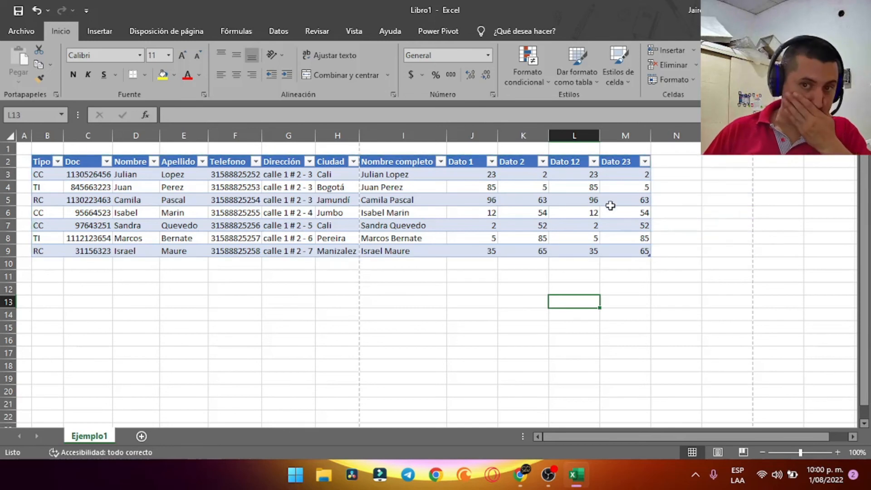
click(463, 162)
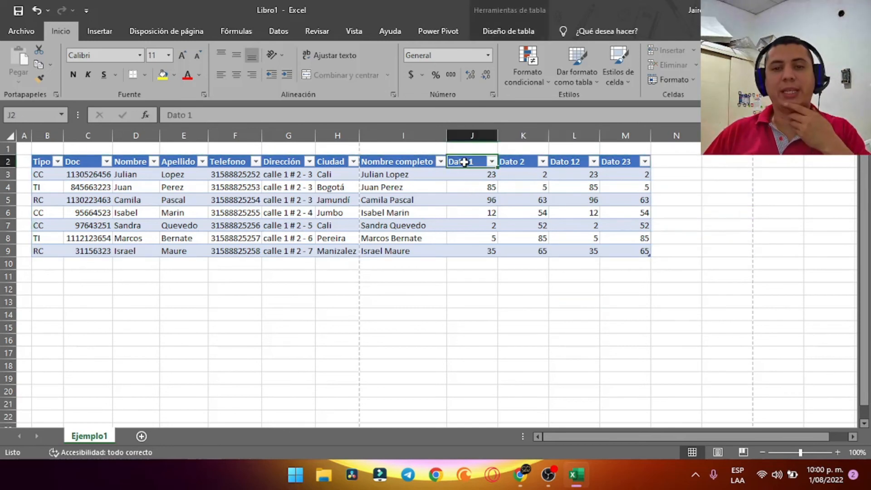
click(531, 162)
drag(477, 161, 633, 164)
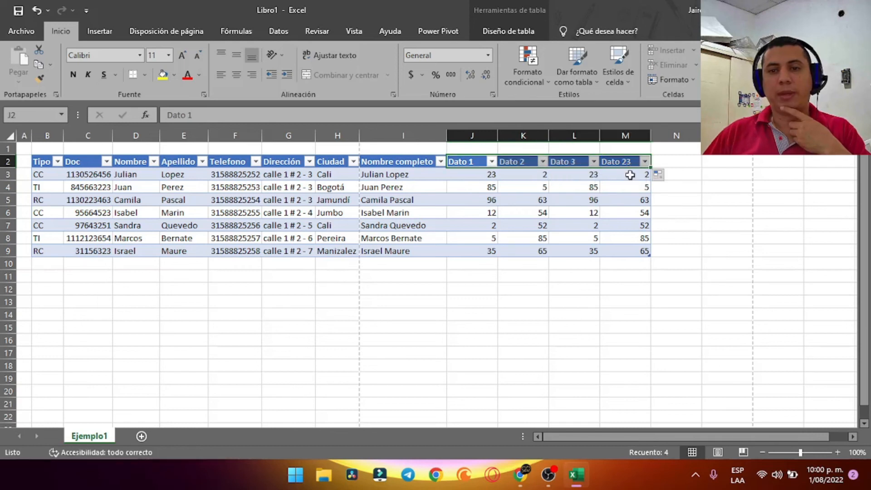
click(516, 212)
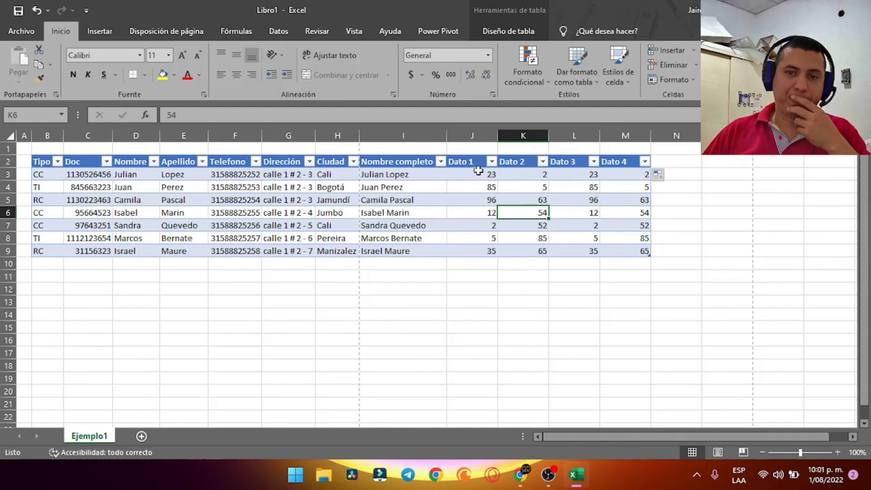
drag(479, 170, 645, 254)
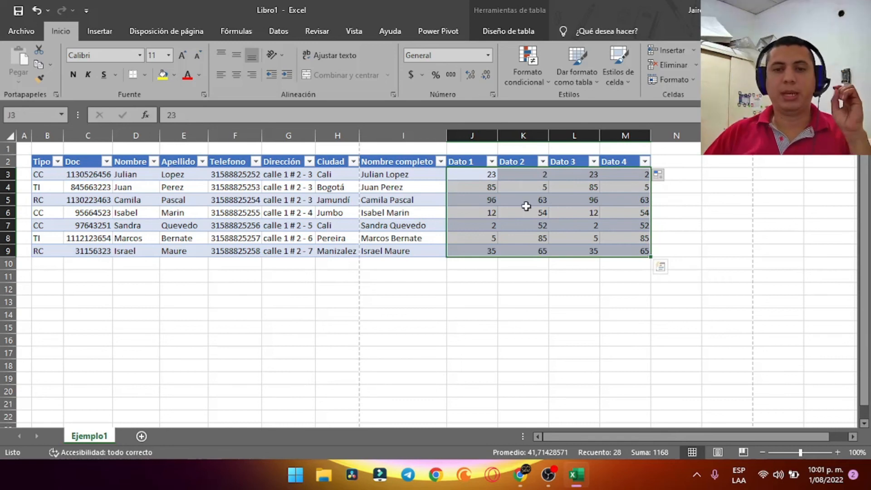
click(472, 135)
right_click(470, 133)
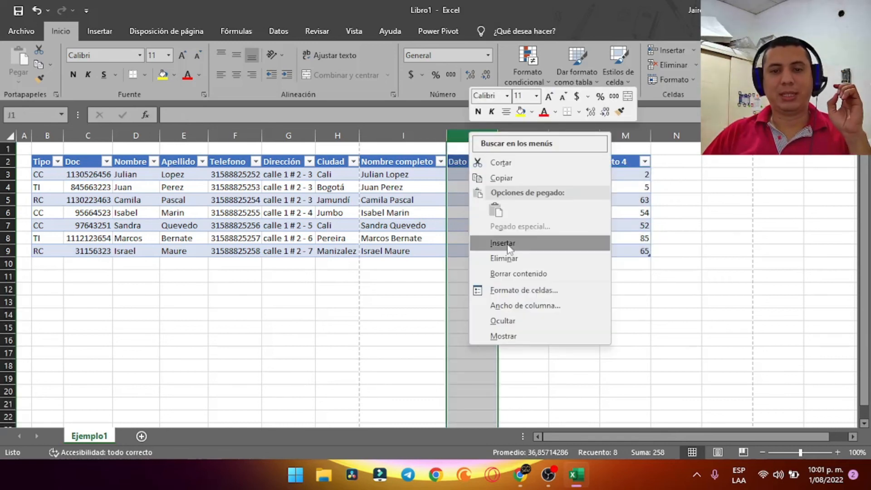
click(514, 178)
click(522, 135)
right_click(523, 134)
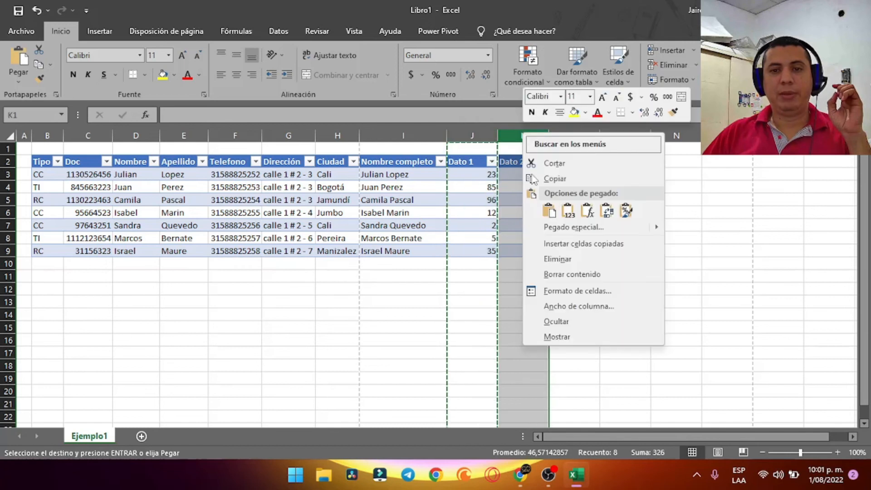
click(581, 244)
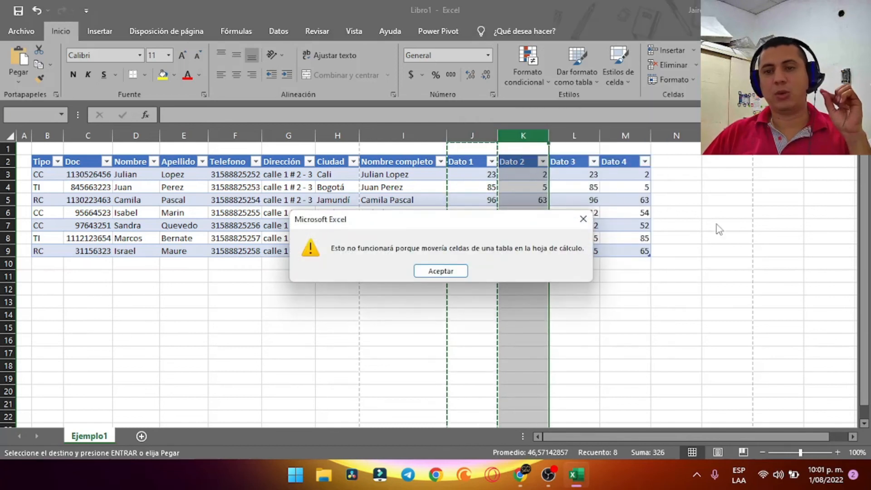
click(461, 272)
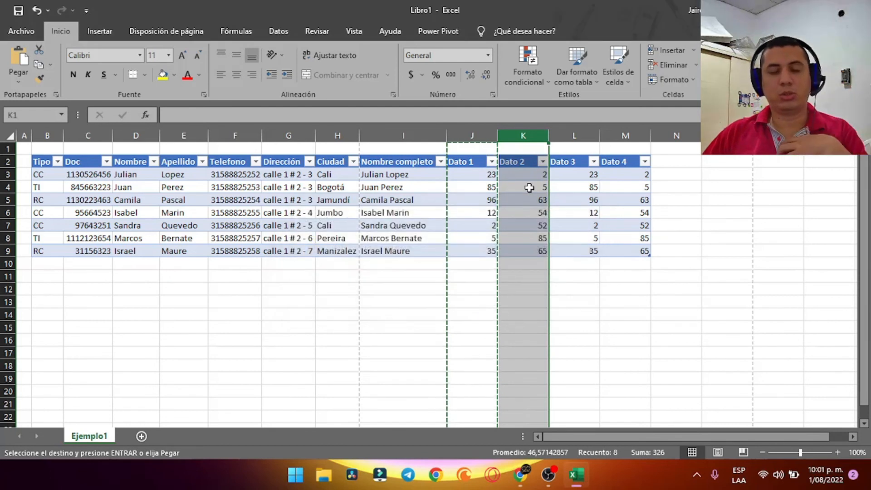
click(473, 205)
click(543, 213)
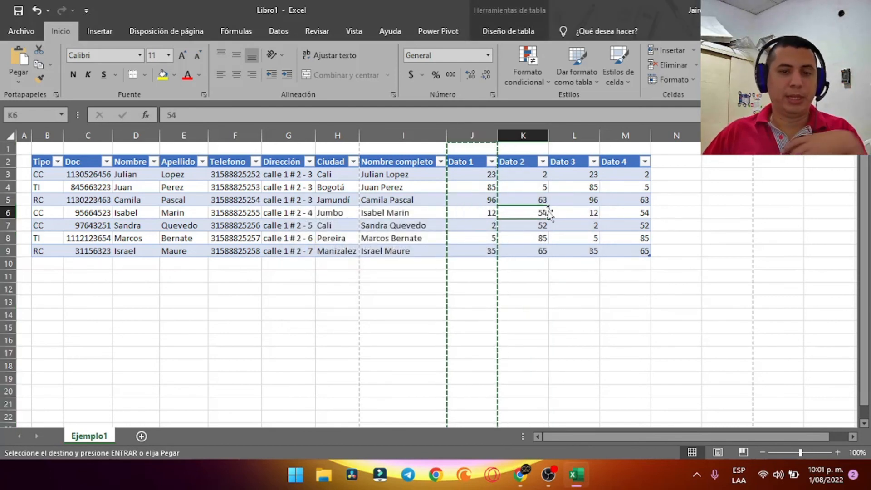
key(Escape)
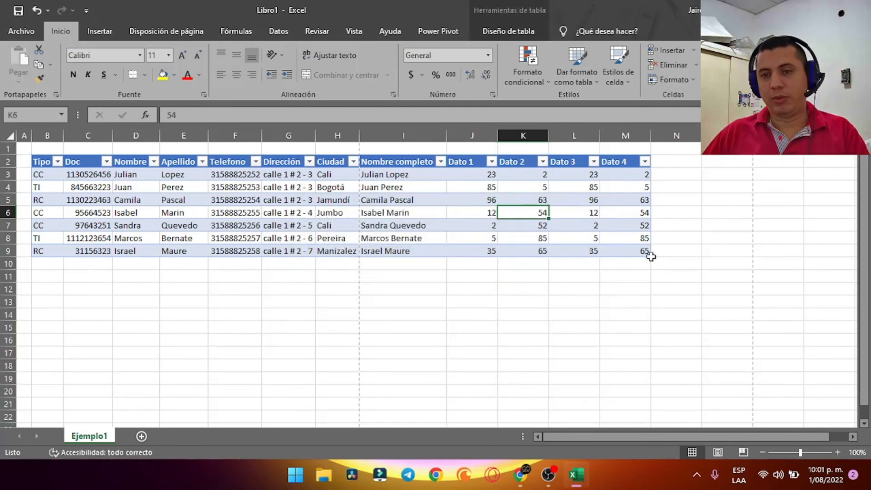
drag(490, 176, 589, 215)
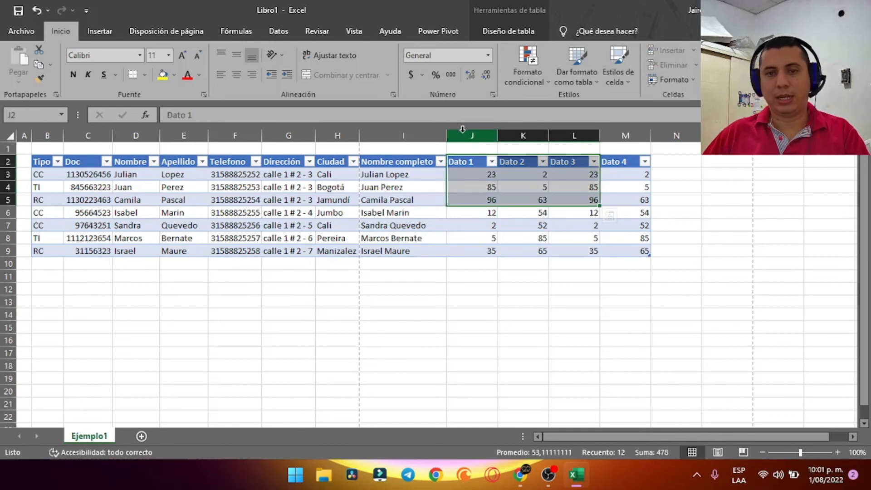
Copy the four Dato columns and insert them as new table columns at column N
drag(472, 135, 619, 136)
right_click(612, 137)
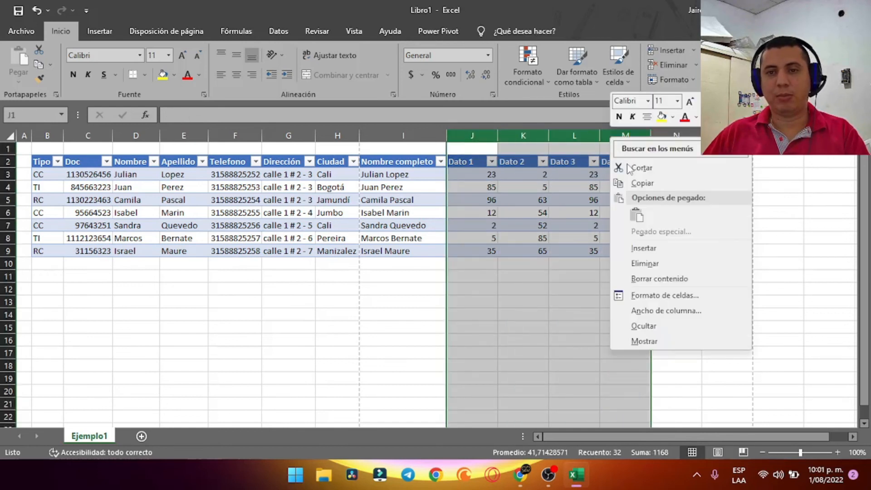
click(643, 182)
right_click(677, 144)
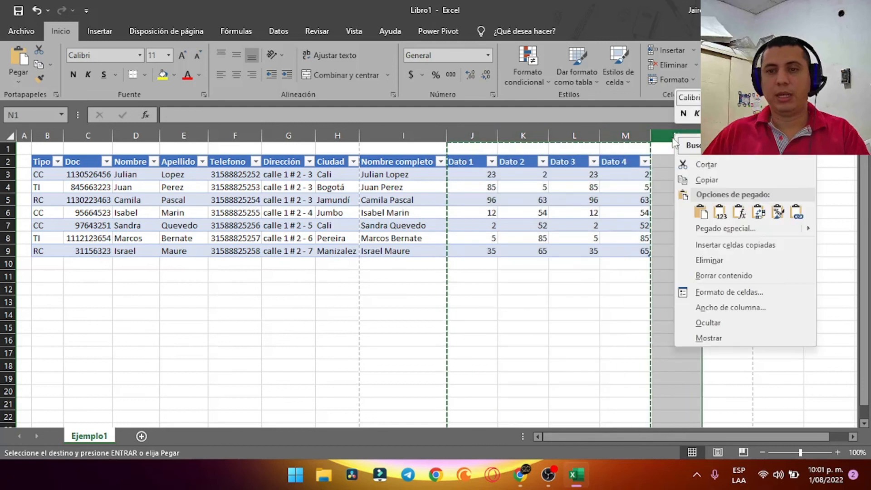
click(720, 245)
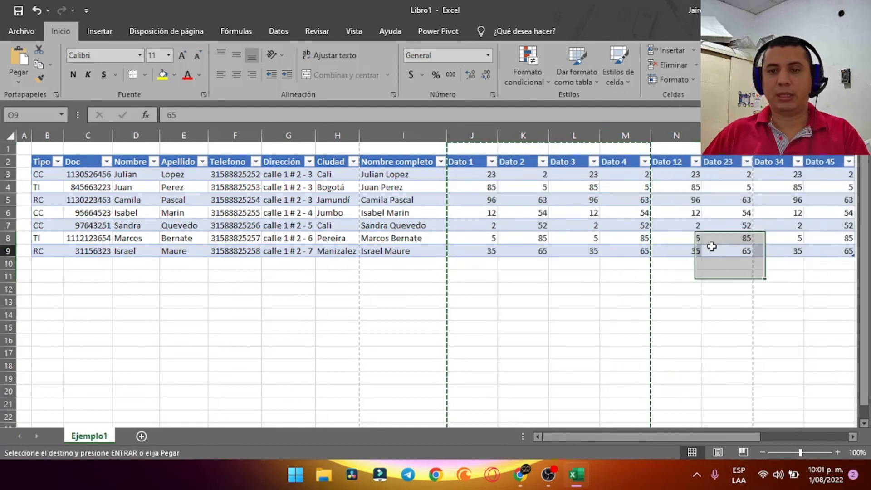
click(713, 249)
Fill-drag the Dato headers so the new columns read Dato 5 through Dato 8
drag(576, 433, 626, 435)
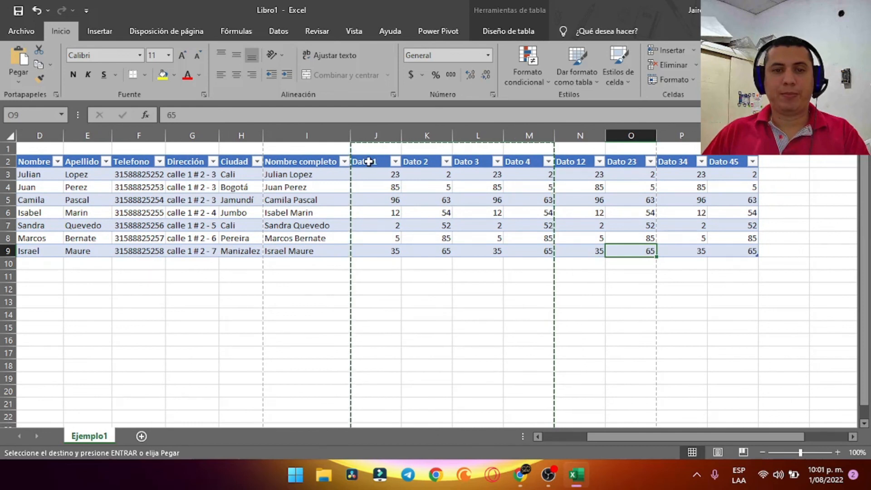
drag(367, 162, 738, 167)
click(671, 265)
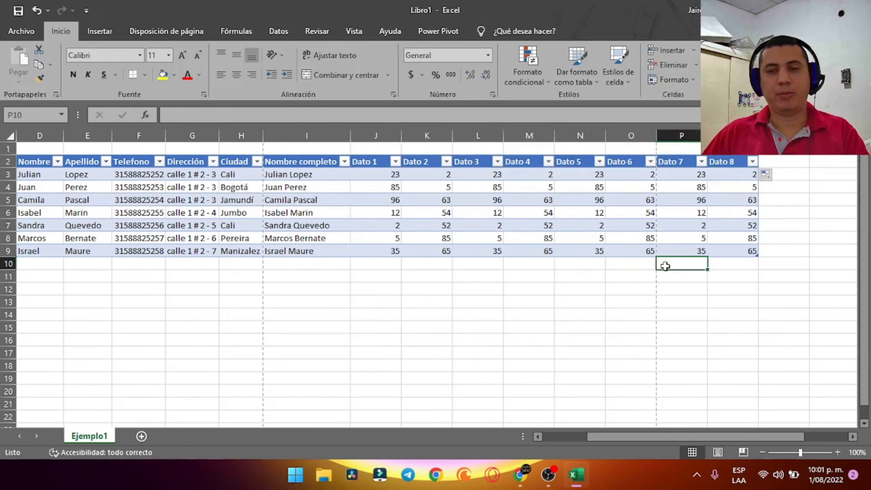
Auto-fit the widths of the Dato columns J through Q
drag(376, 135, 682, 135)
double_click(706, 136)
click(567, 301)
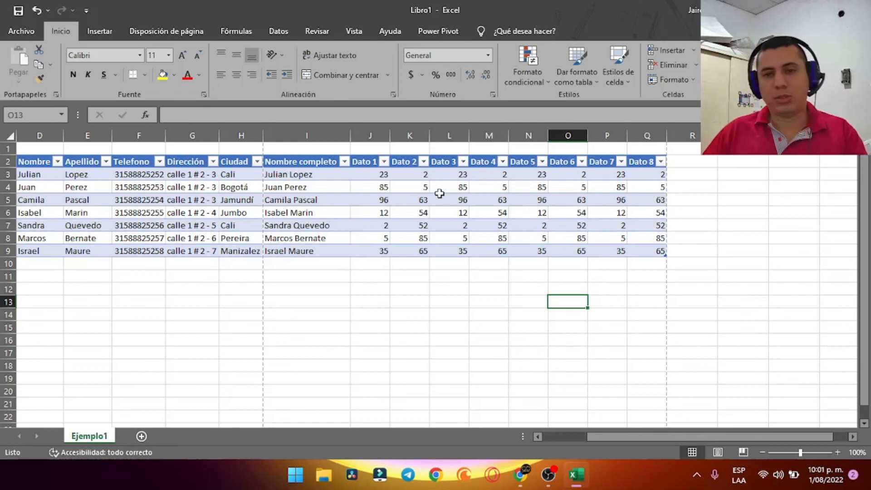
click(688, 174)
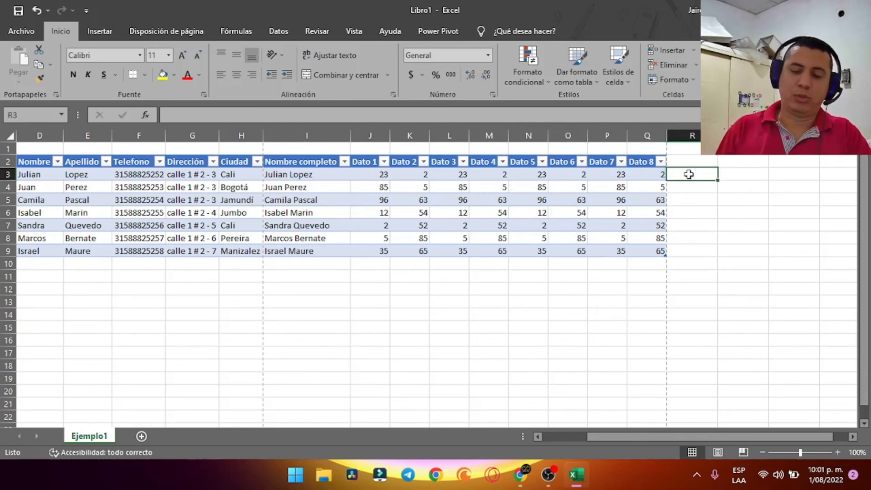
Add the header SUMA in R2, extending the table by one column
key(Up)
text(SUMA)
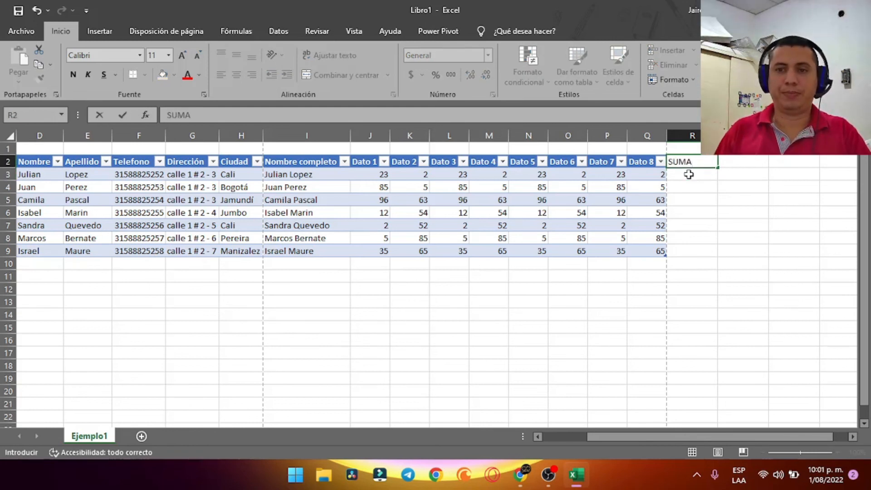
key(Return)
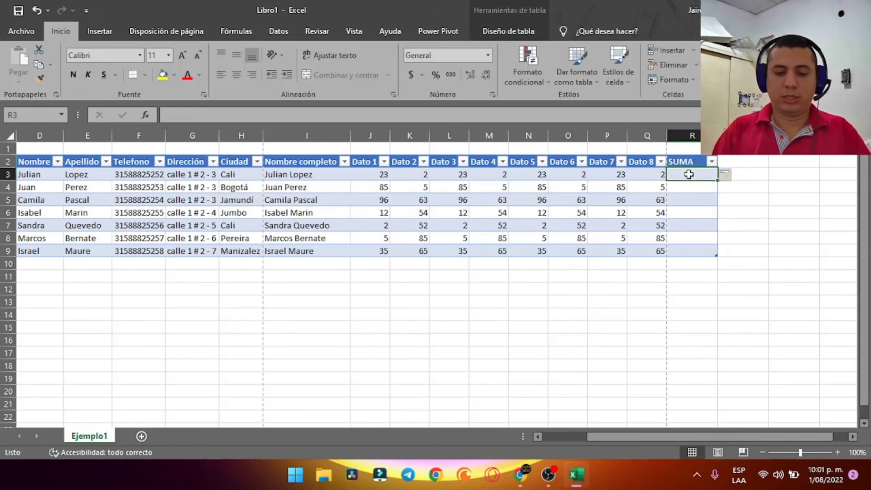
Enter =SUMA([@[Dato 1]]+[@[Dato 2]]+[@[Dato 5]]+[@[Dato 7]]) in R3 to fill the column
text(=suma()
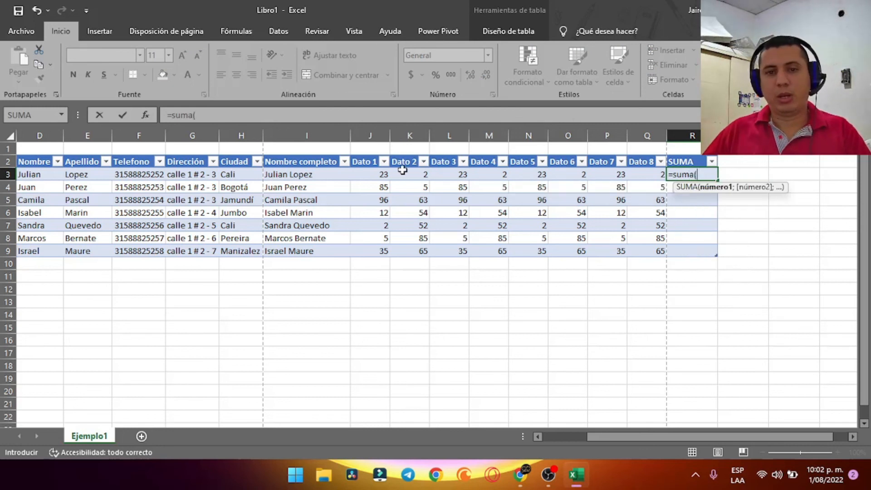
click(375, 174)
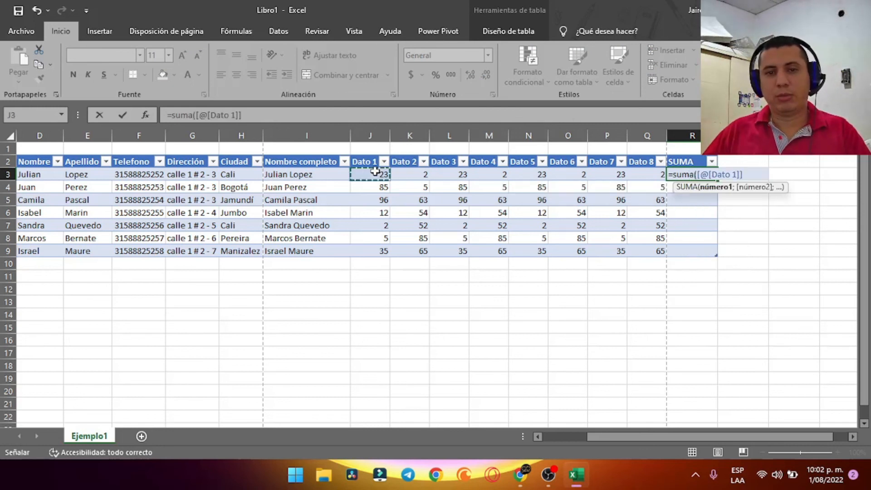
text(+)
click(407, 174)
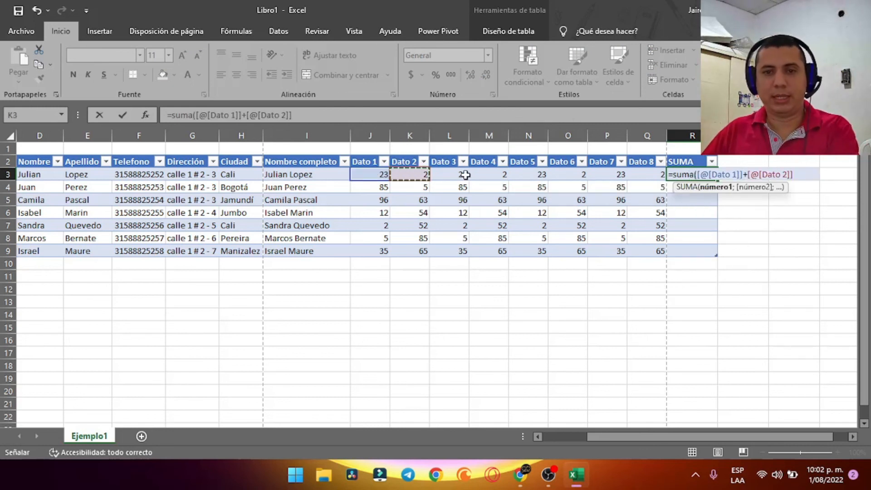
text(+)
click(528, 174)
text(+)
click(621, 175)
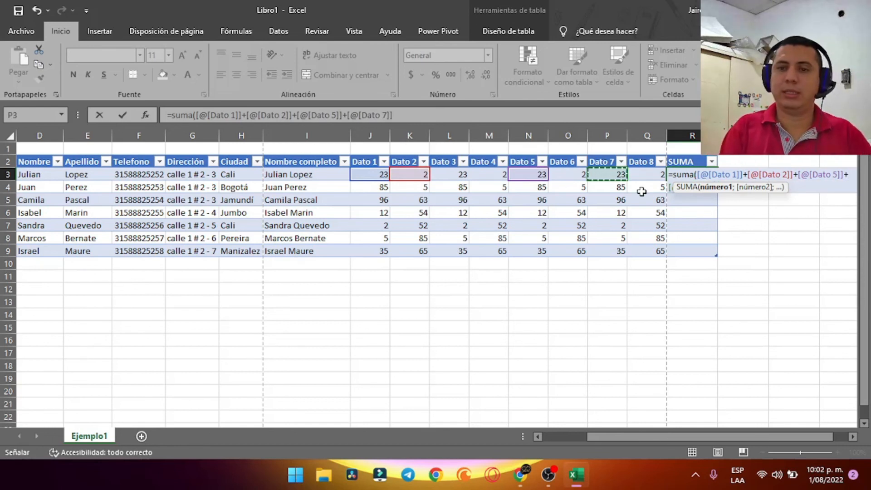
text())
key(Return)
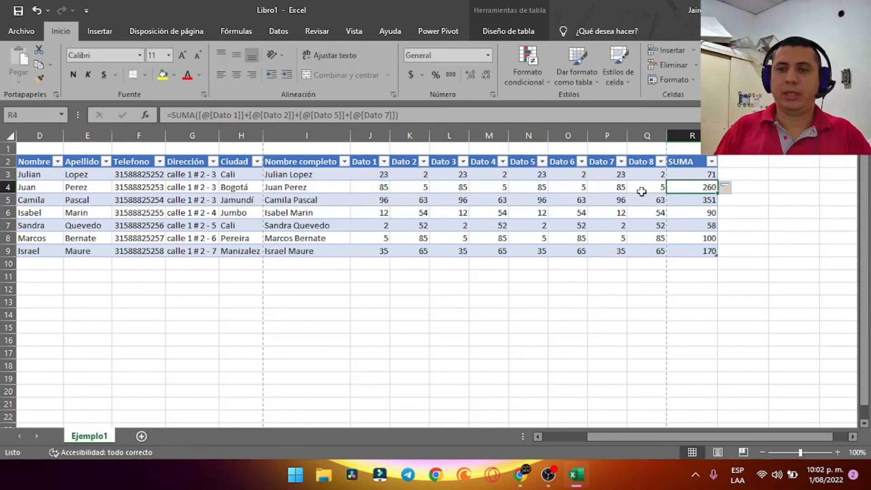
Clear the first SUMA total in R3 and select the remaining totals R4:R9
click(705, 174)
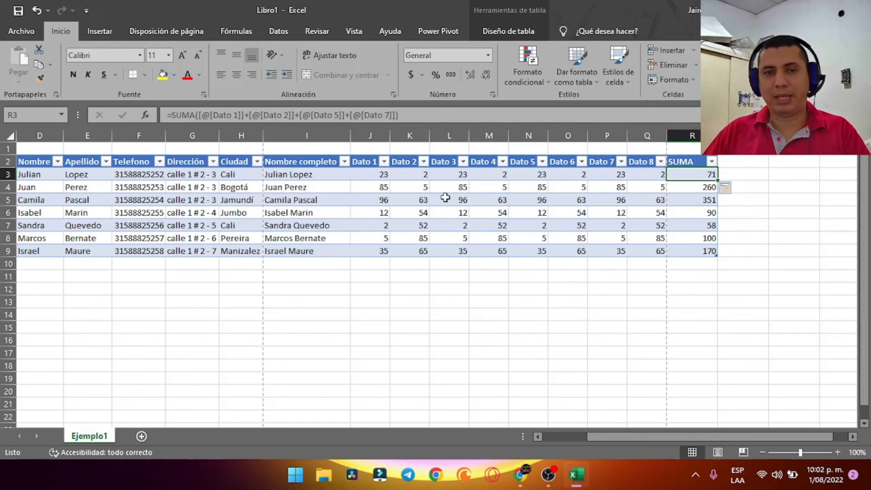
double_click(708, 175)
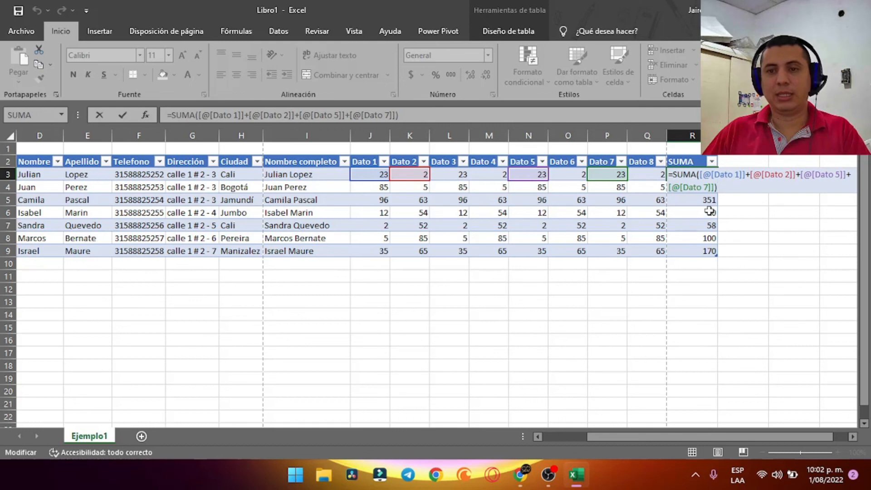
key(ctrl+Return)
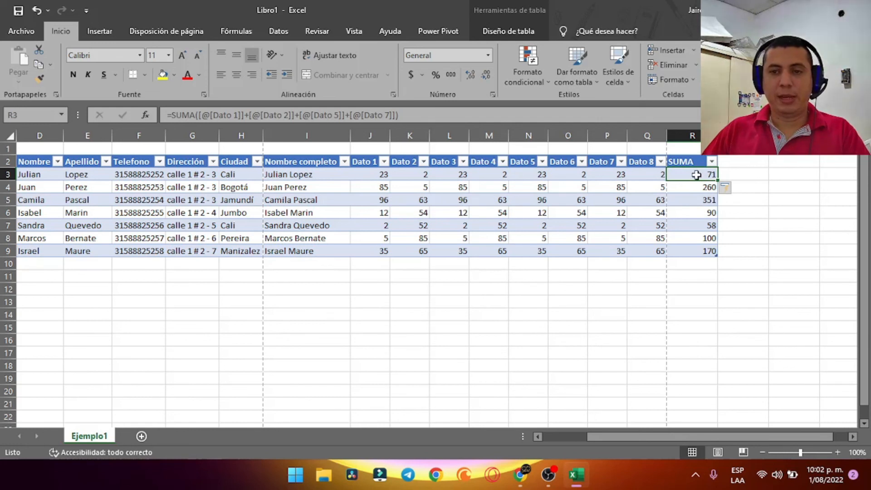
key(Delete)
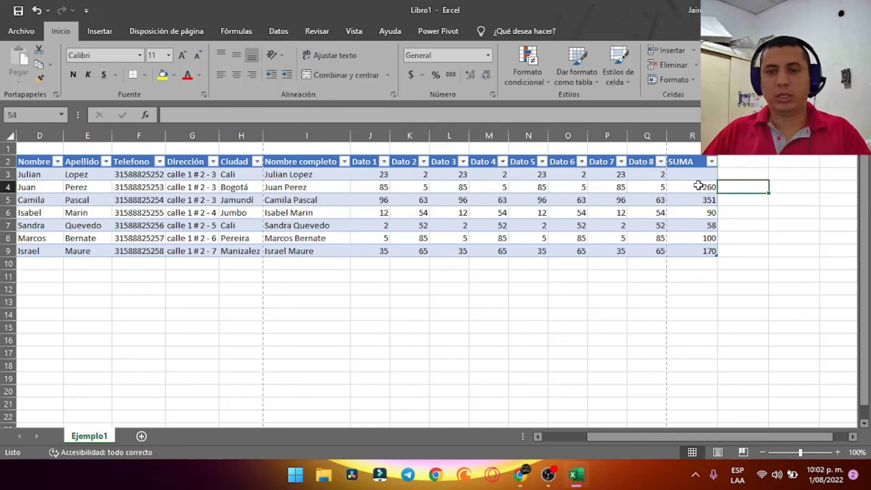
drag(700, 187, 691, 249)
Clear R4:R9 and rebuild R3 as a SUMA adding Dato 1 through Dato 8, filling the column
key(Delete)
click(688, 176)
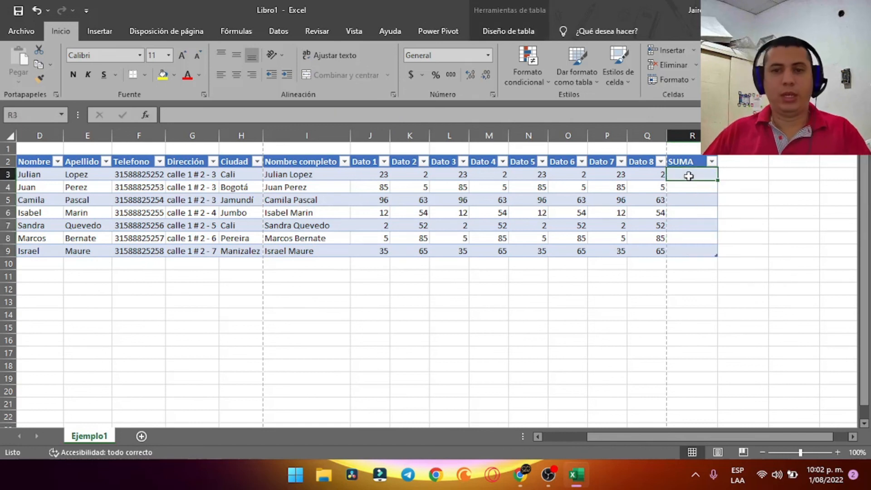
text(=)
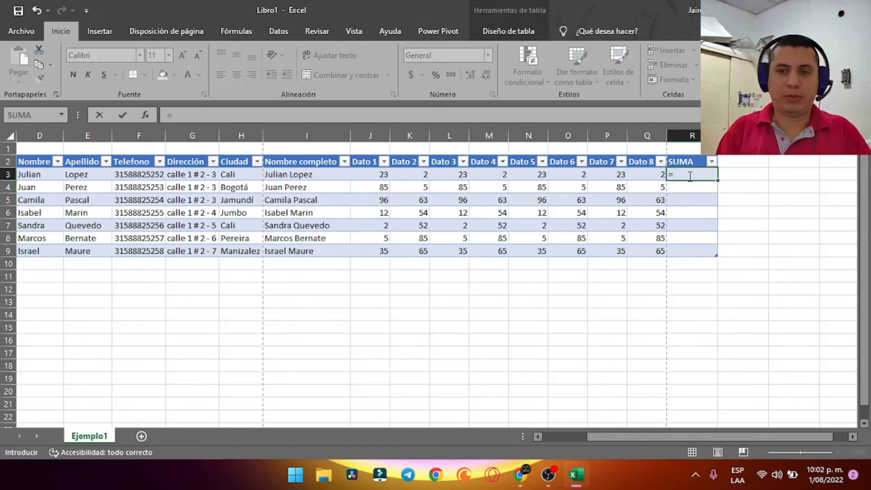
text(suma)
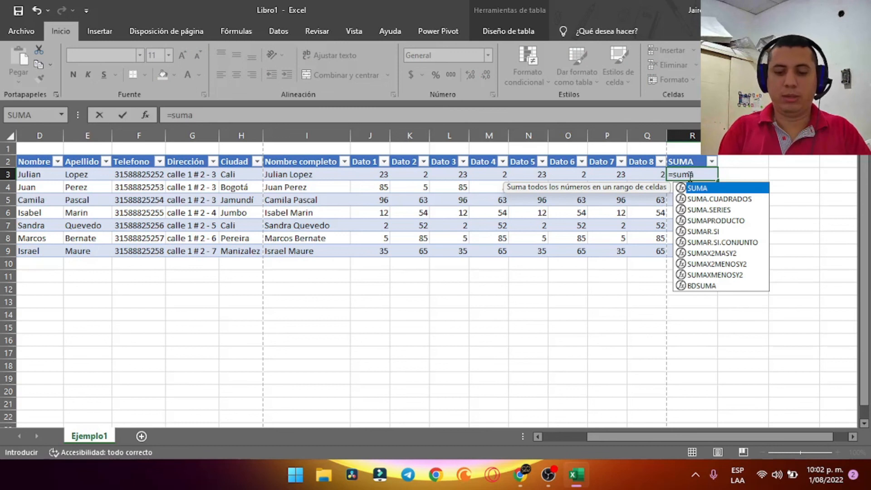
text(()
key(Left)
key(Left)
key(Left)
key(Left)
key(Left)
key(Left)
key(Left)
key(Left)
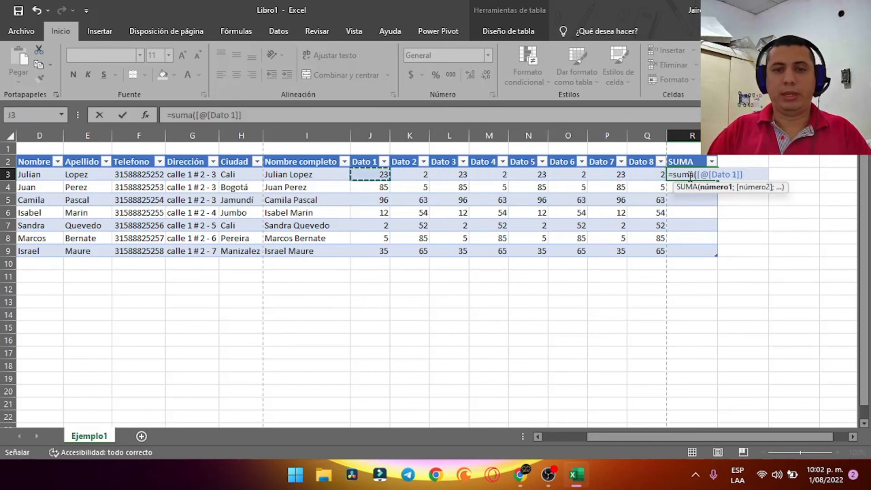
text(+)
key(Left)
key(Left)
key(Left)
key(Left)
key(Left)
key(Left)
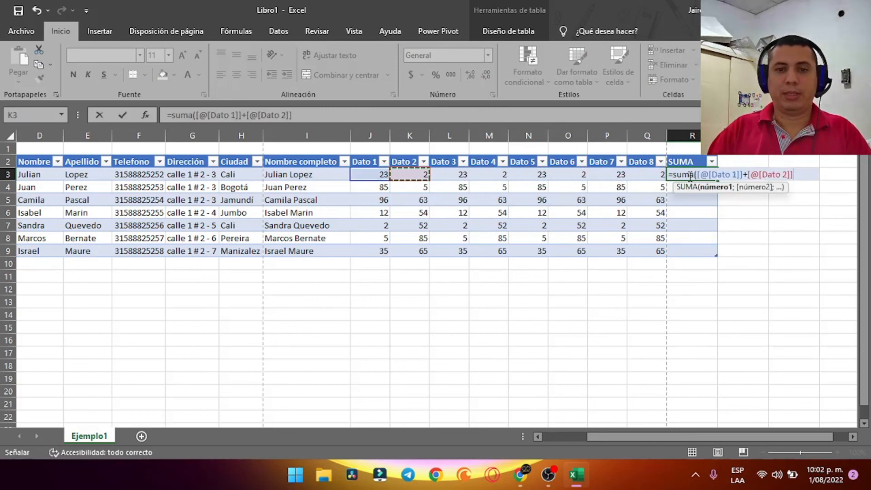
text(+)
key(Left)
key(Left)
key(Left)
key(Left)
key(Left)
key(Left)
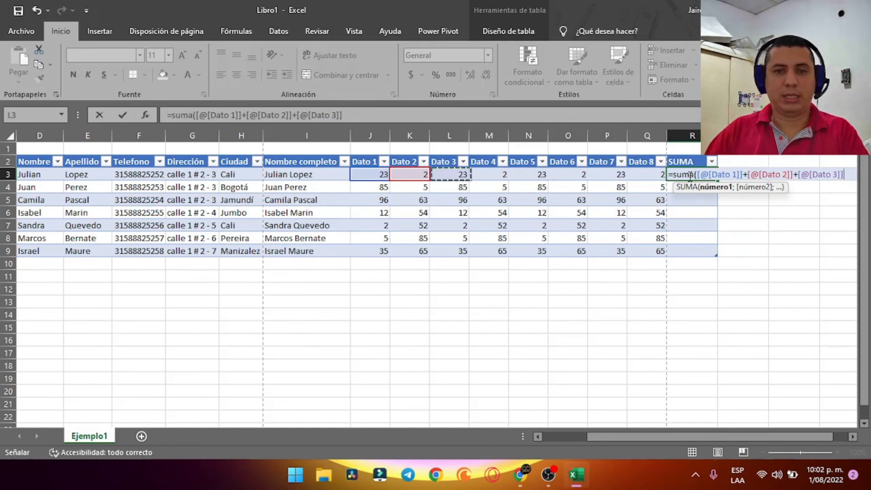
text(+)
key(Left)
key(Left)
key(Left)
key(Left)
key(Left)
key(Left)
key(Right)
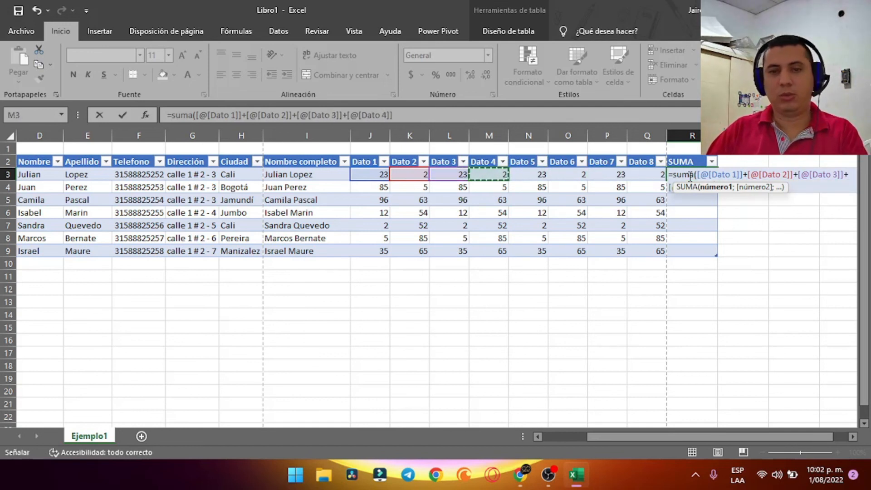
text(+)
key(Left)
key(Left)
key(Left)
key(Left)
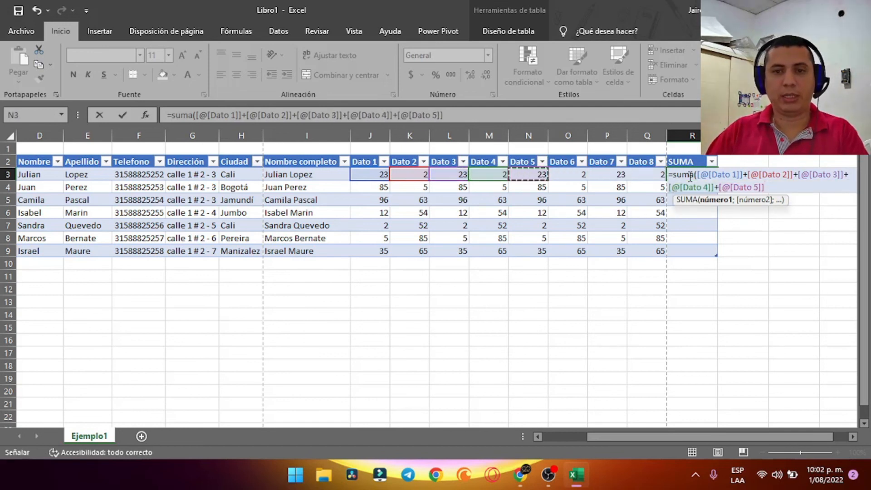
text(+)
key(Left)
key(Left)
key(Left)
text(+)
key(Left)
key(Left)
text(+)
key(Left)
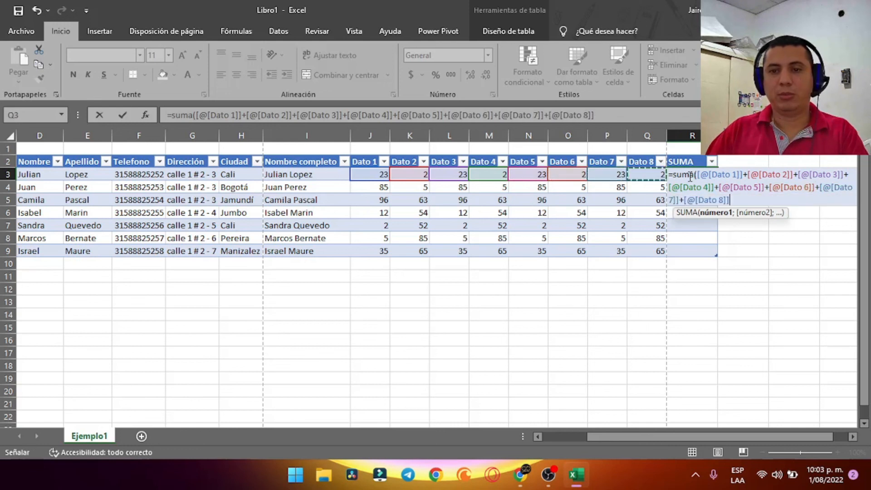
text(+)
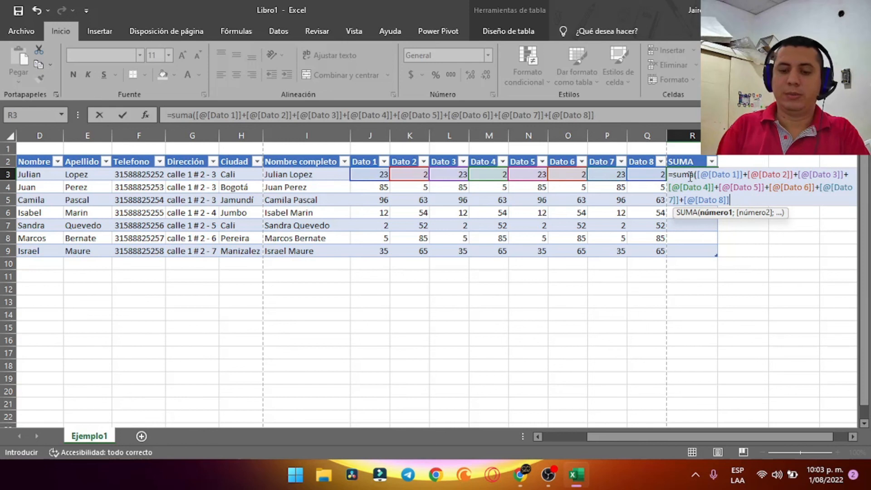
text())
key(Return)
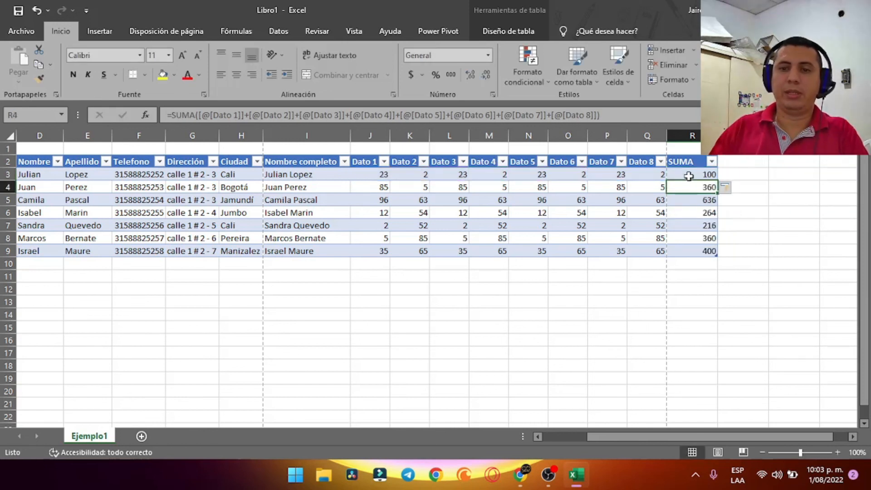
Replace the SUMA totals with =SUMA(Tabla1[@[Dato 1]:[Dato 8]]) as a single range reference
click(688, 176)
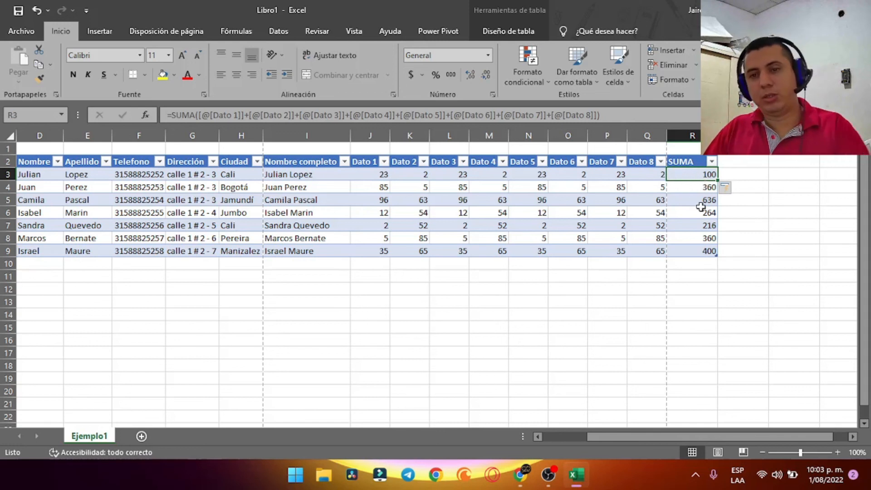
shift+click(688, 250)
key(Delete)
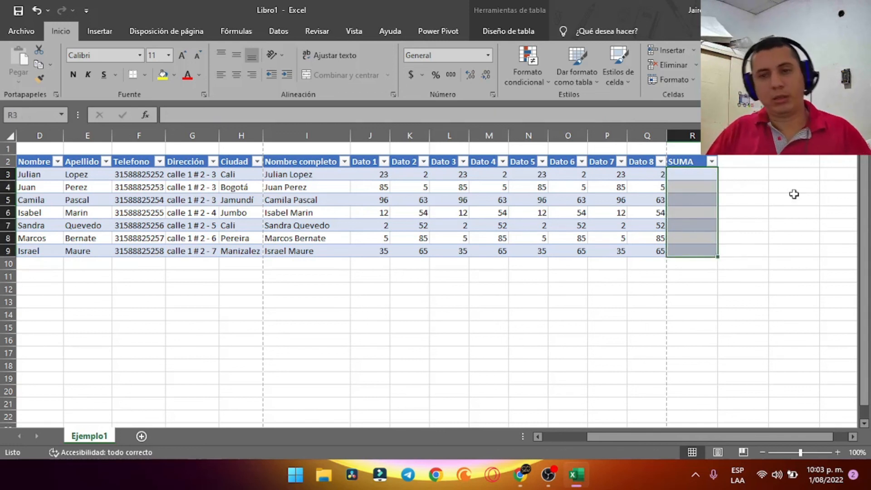
click(709, 173)
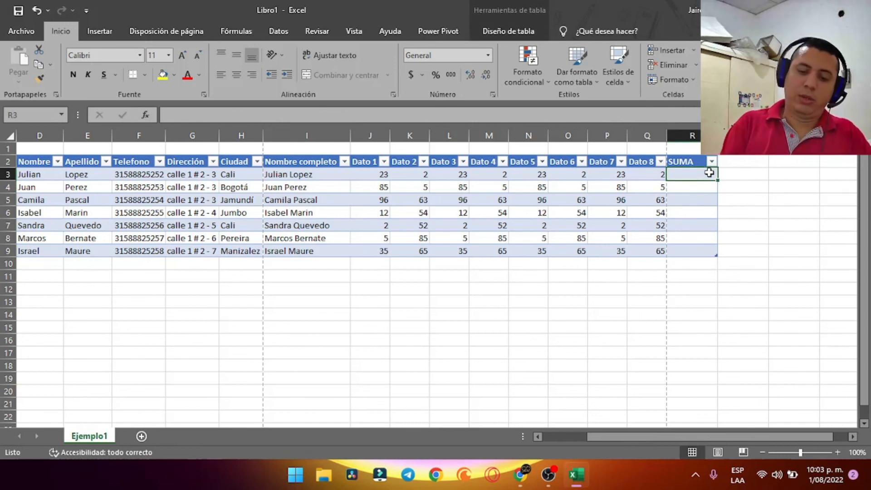
text(=suma()
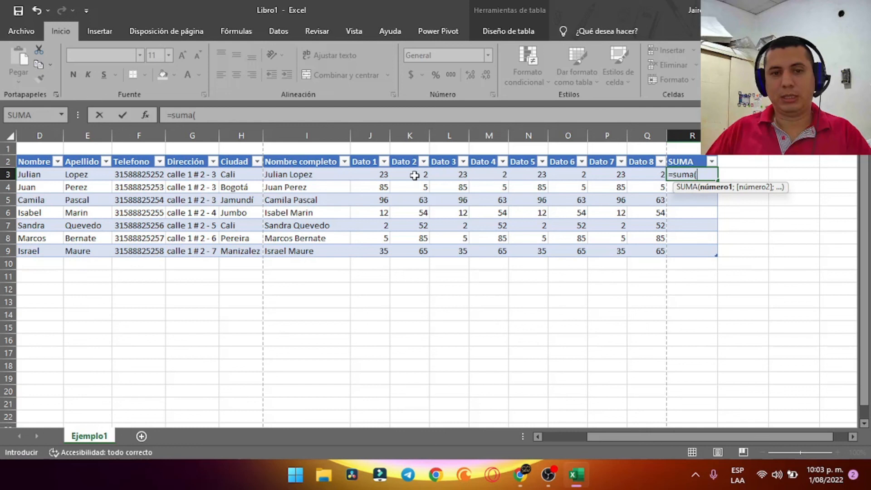
drag(381, 175, 656, 177)
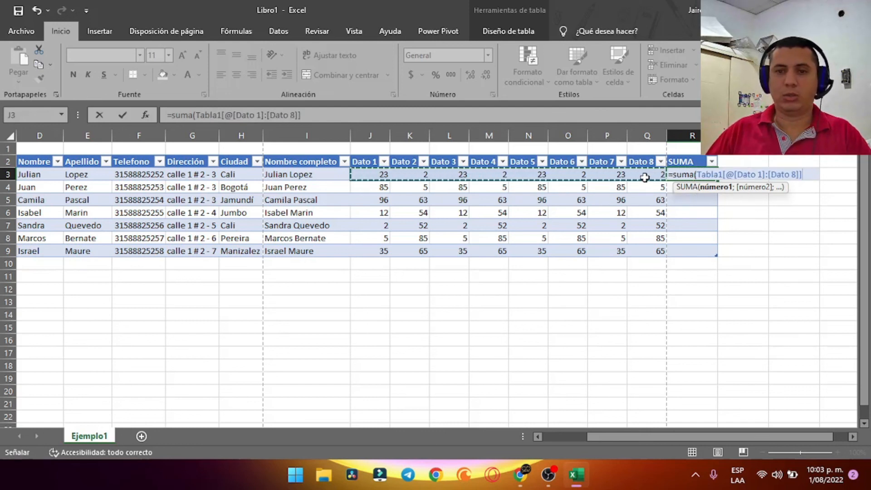
text())
key(Return)
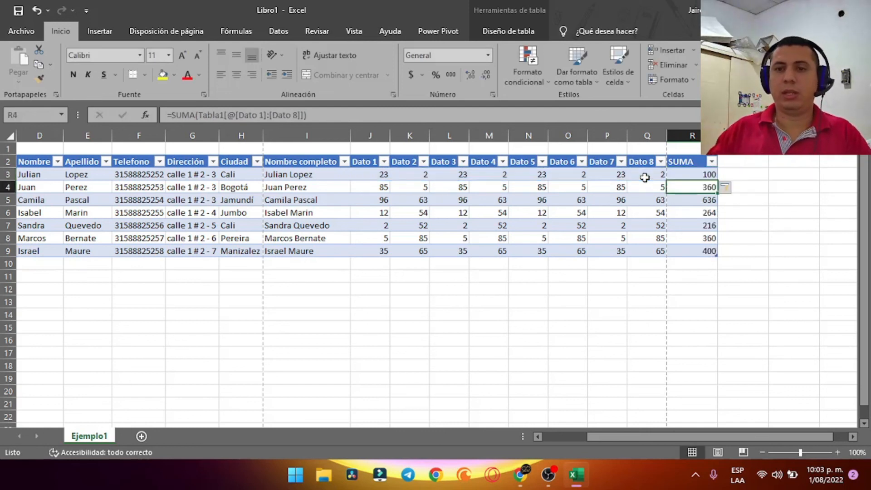
Change the first row's Dato 4 value in M3 to 3, so its SUMA total becomes 101
click(711, 173)
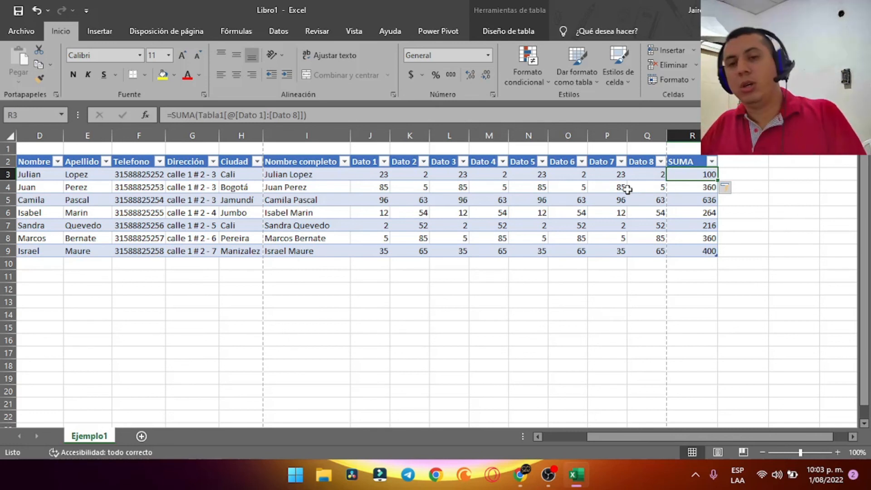
click(500, 175)
text(1)
key(Return)
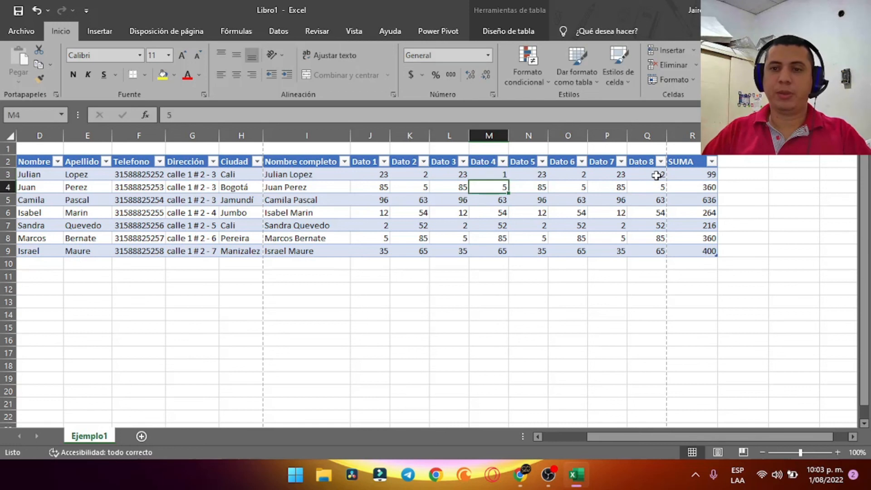
click(504, 173)
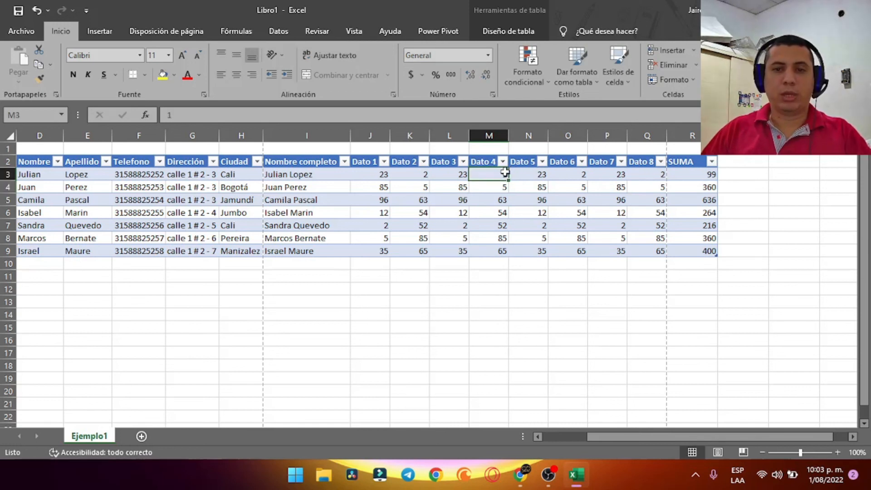
text(3)
key(Return)
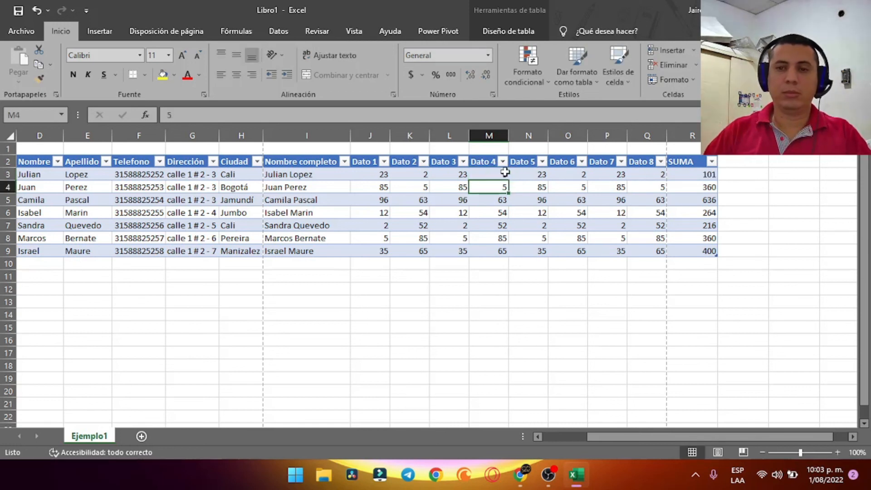
Review the first row's Dato values and SUMA formula, then select all Dato 1–8 values
click(478, 172)
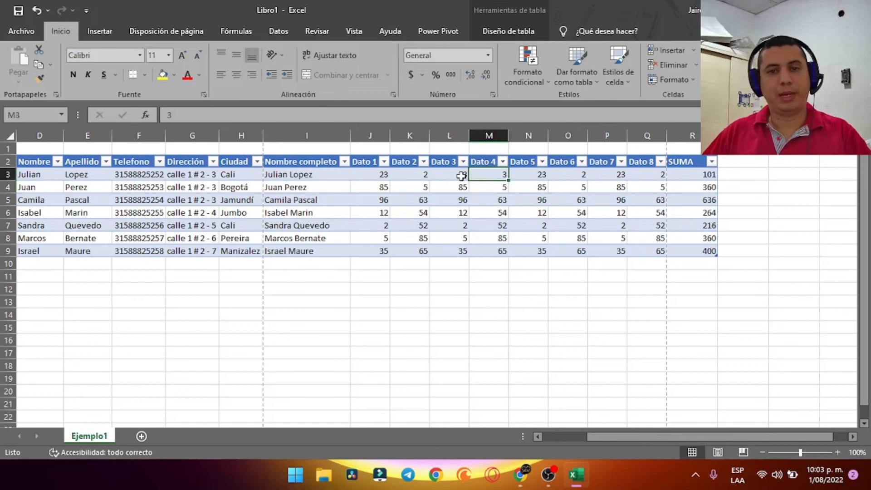
click(372, 176)
click(392, 175)
click(445, 175)
click(494, 174)
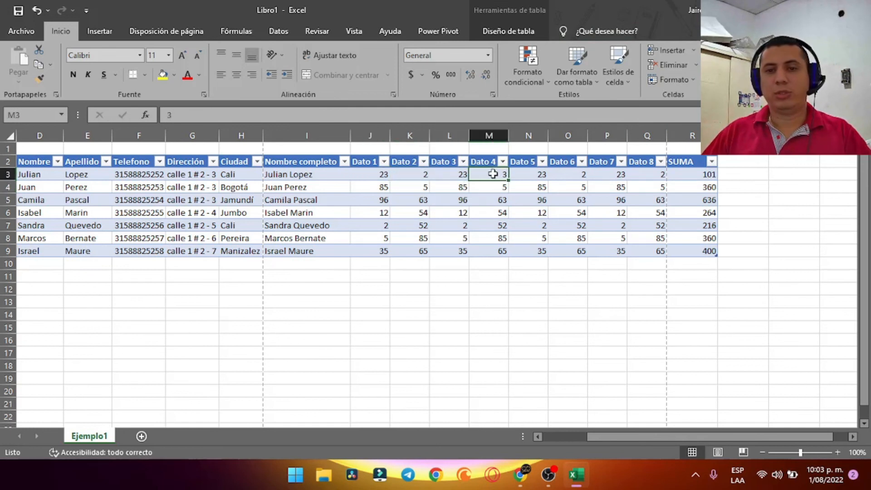
click(535, 174)
click(551, 175)
click(591, 175)
click(646, 173)
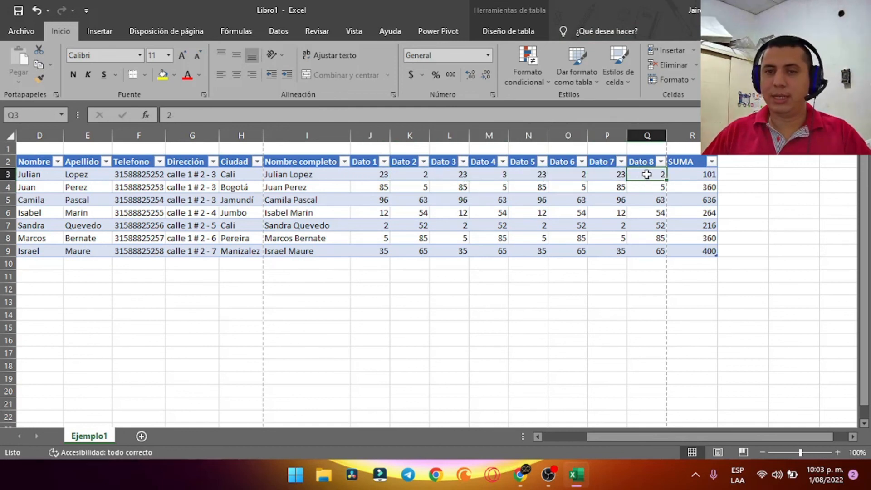
click(694, 172)
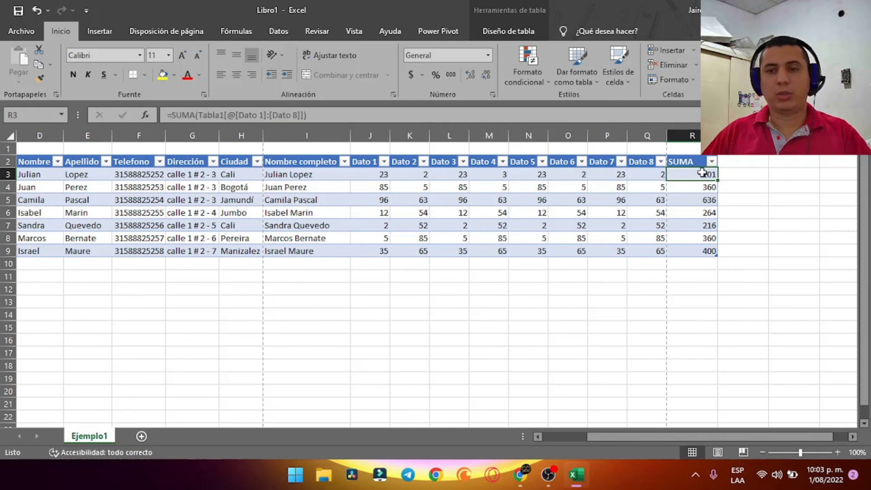
drag(374, 176, 644, 252)
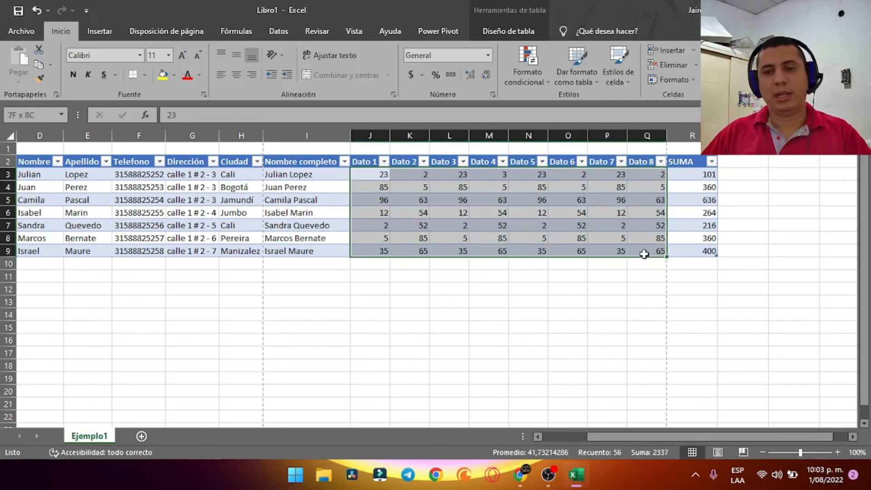
Inspect the CONCATENAR formula behind the Nombre completo column
click(451, 276)
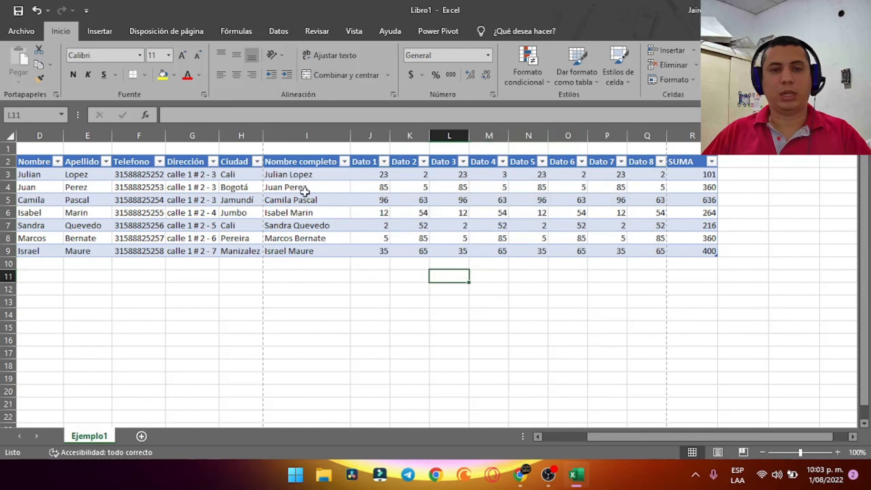
click(303, 177)
click(301, 198)
click(304, 174)
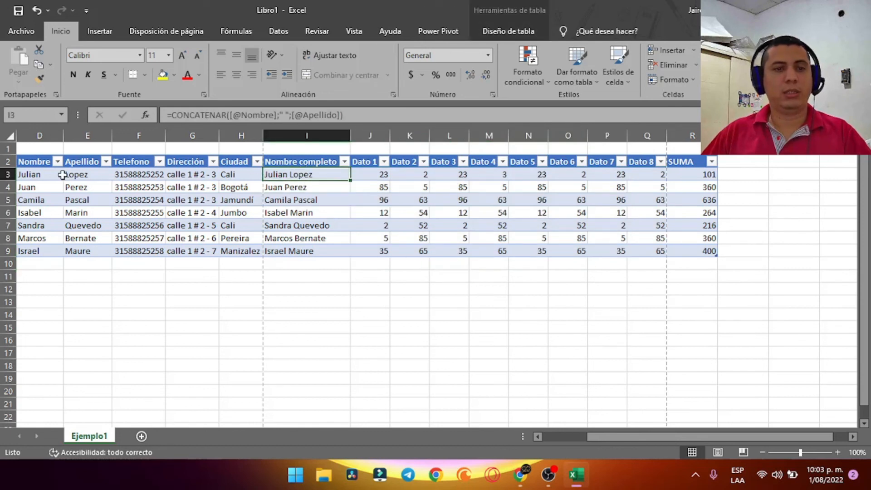
Enter a new surname in the second row's Apellido and confirm Nombre completo updates to match
click(85, 186)
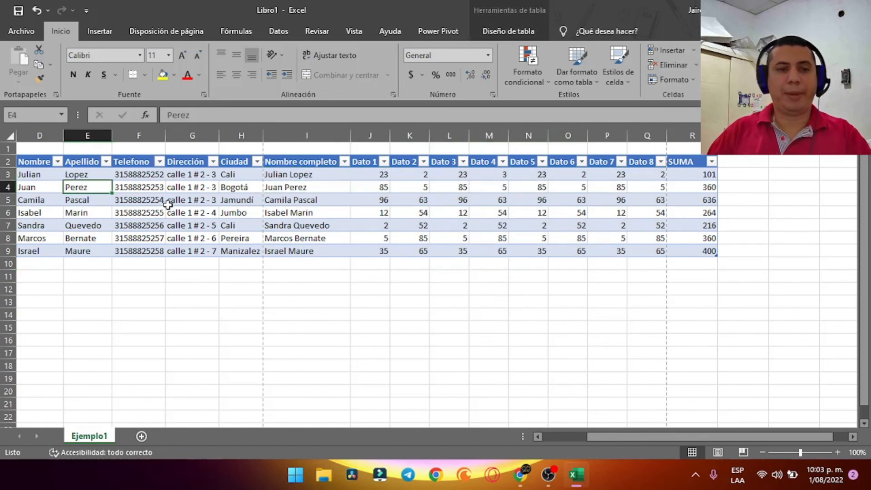
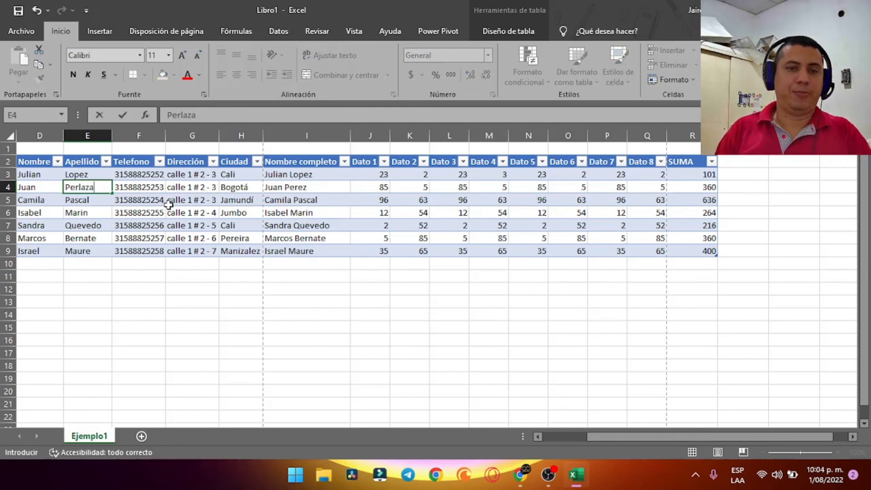
key(Return)
click(307, 188)
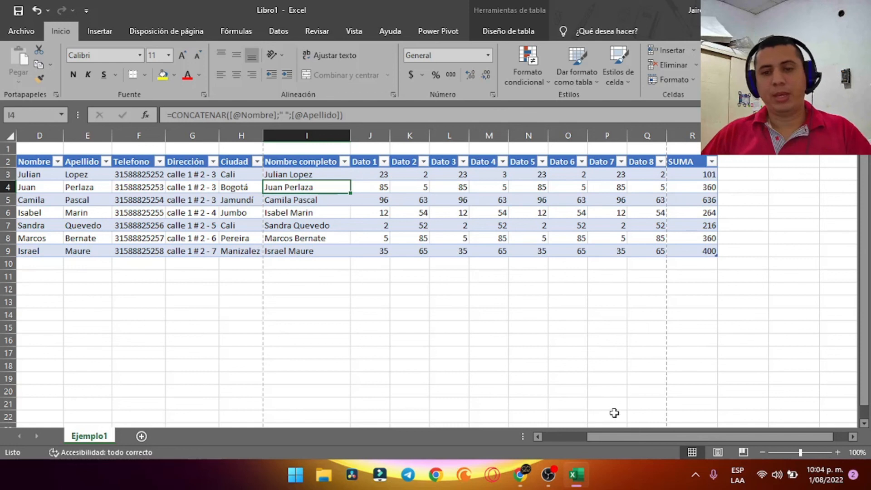
click(549, 440)
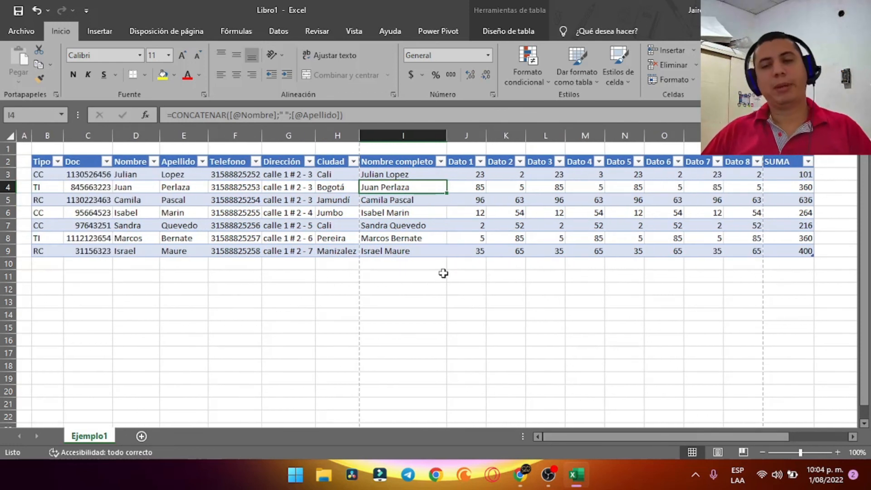
click(299, 301)
click(710, 328)
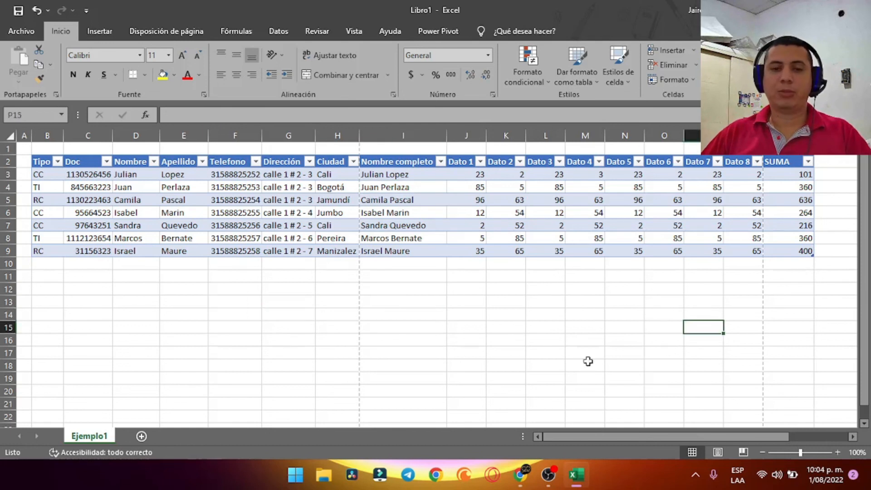
click(183, 340)
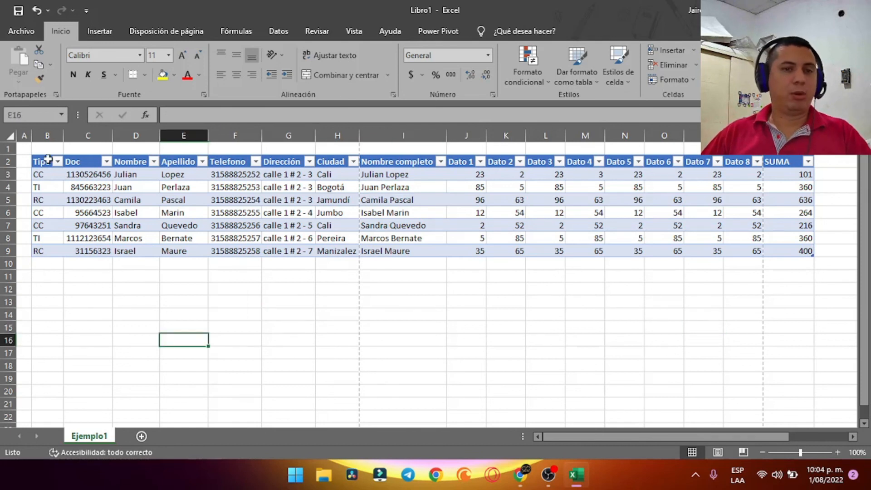
click(496, 303)
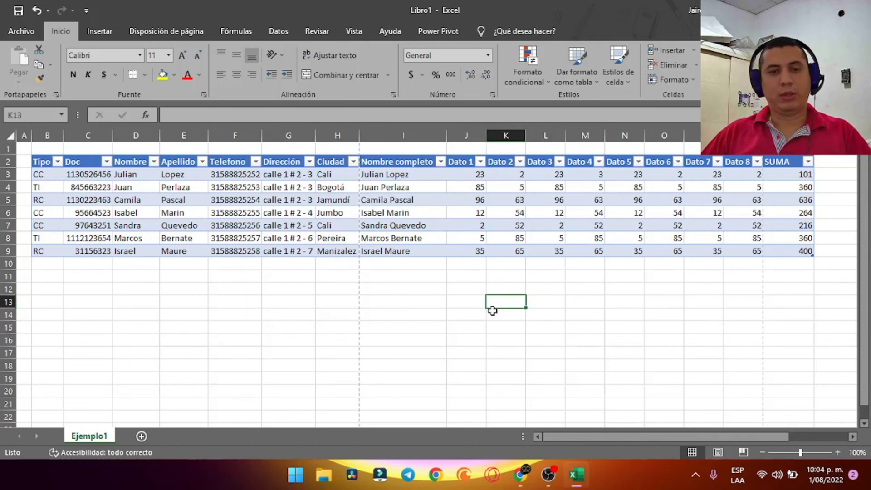
click(662, 340)
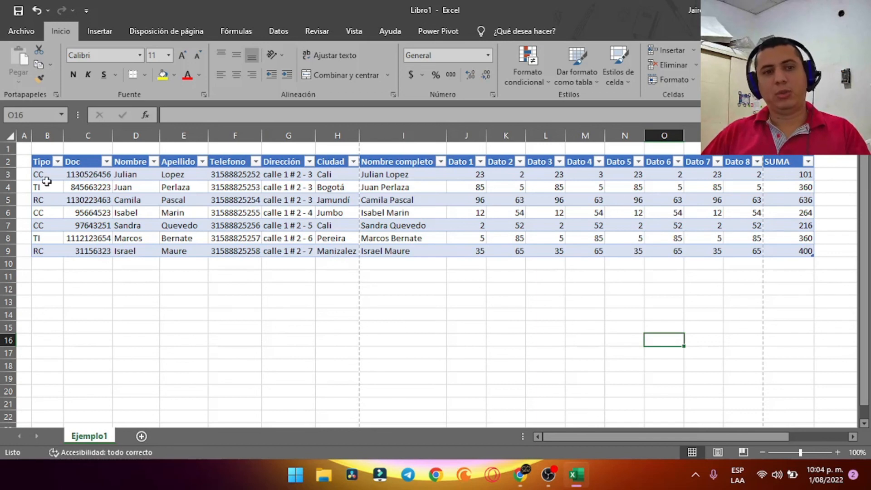
drag(46, 175, 81, 179)
click(771, 279)
click(42, 174)
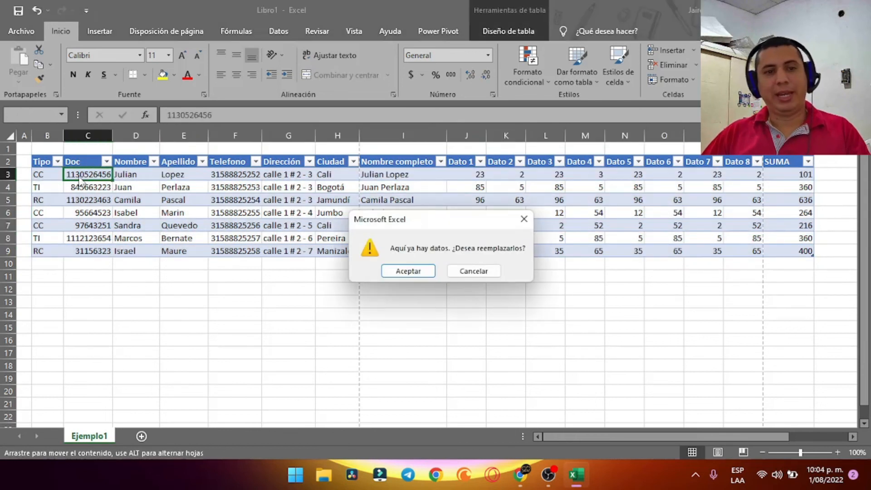
key(Escape)
drag(36, 162, 753, 249)
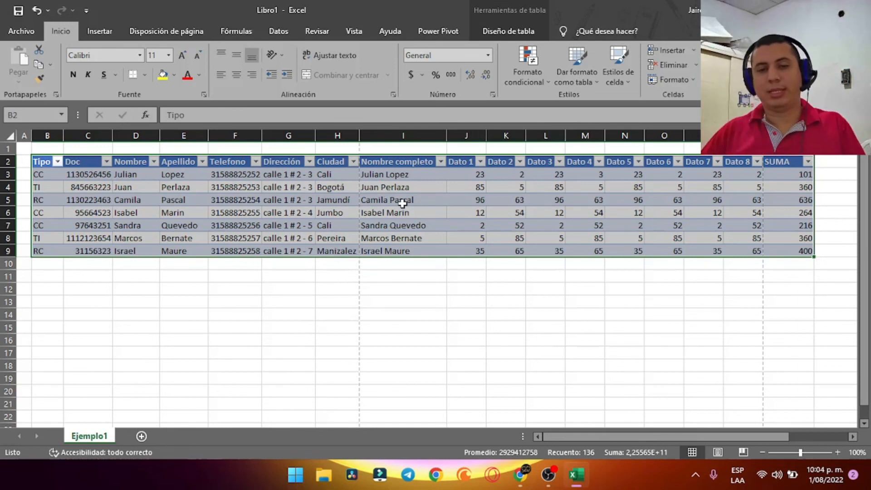
click(676, 301)
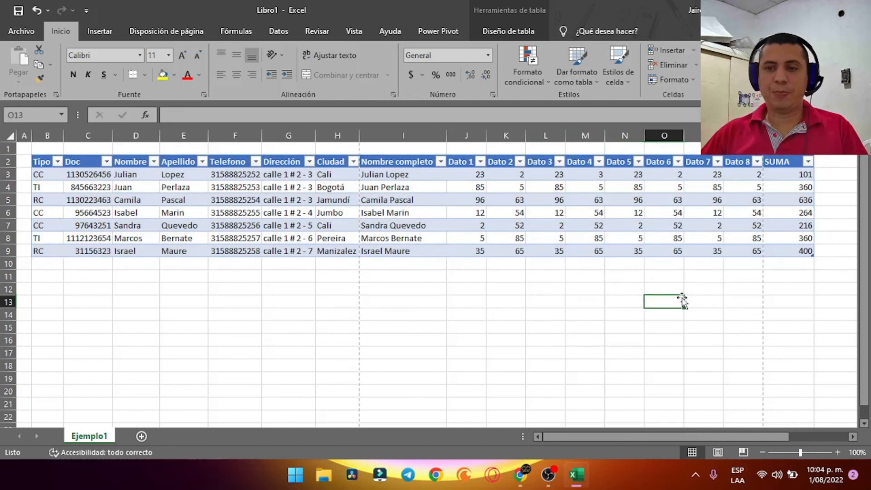
drag(34, 162, 747, 248)
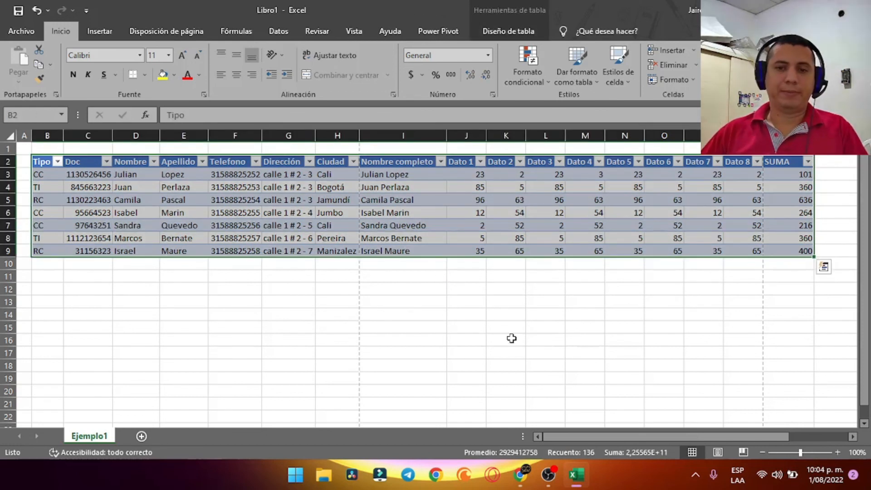